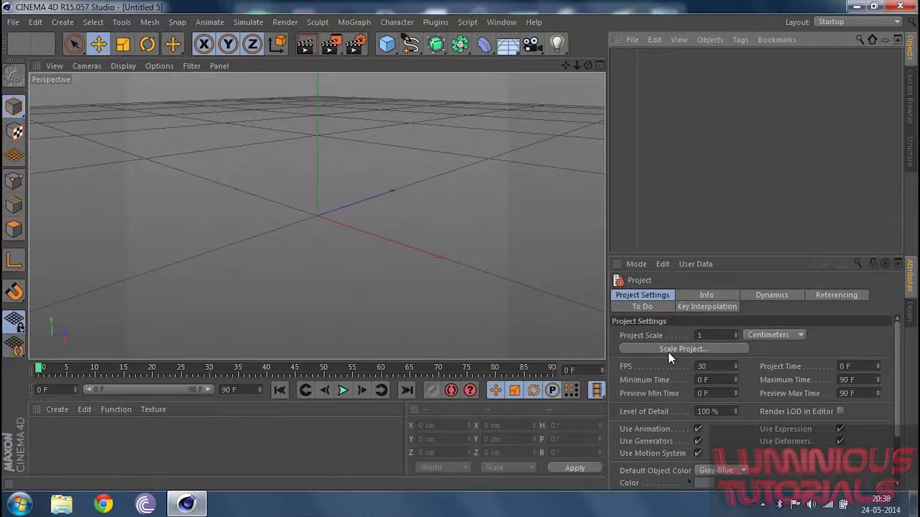
left_click(343, 230)
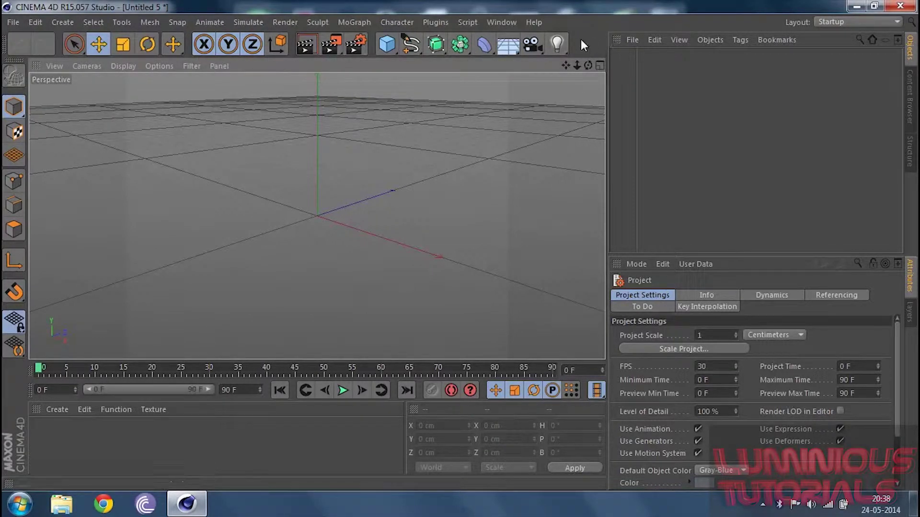
left_click(74, 47)
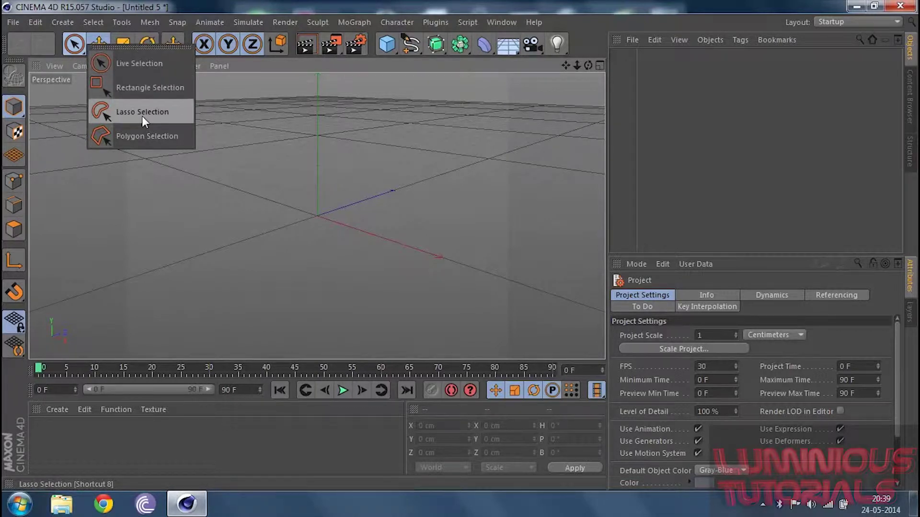
left_click(360, 178)
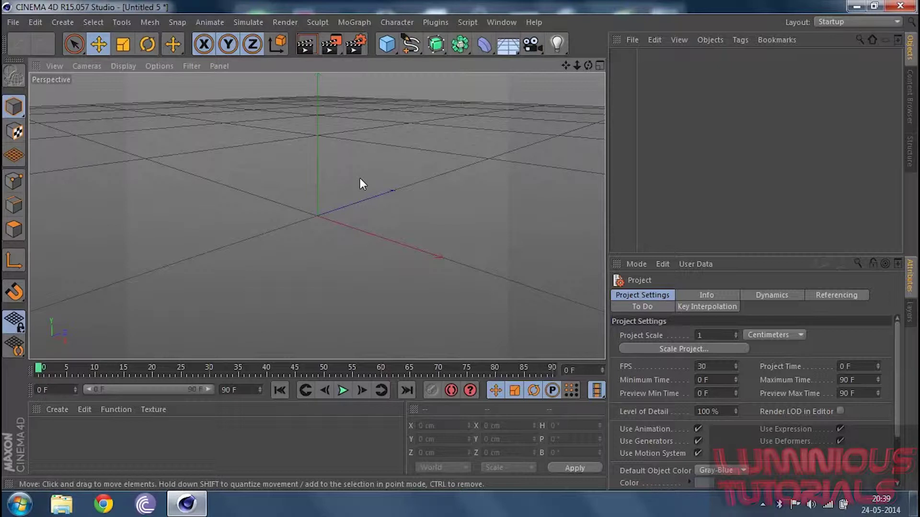
Add a cube primitive and set its X, Y and Z segments to 5
left_click(396, 48)
left_click(522, 67)
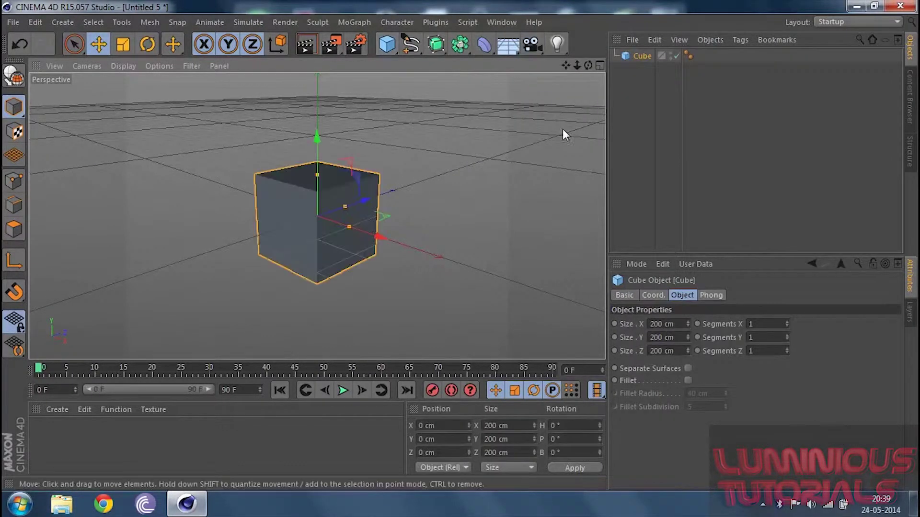
left_click(508, 196)
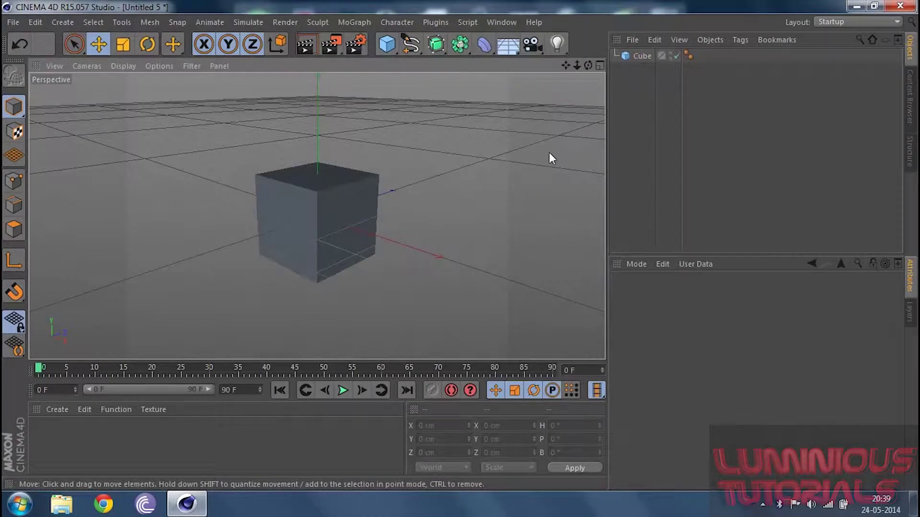
left_click(631, 55)
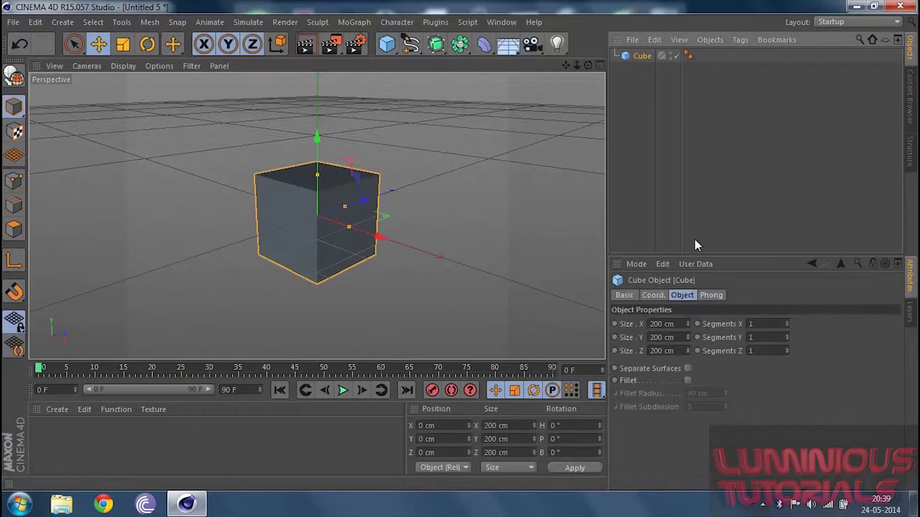
left_click(766, 325)
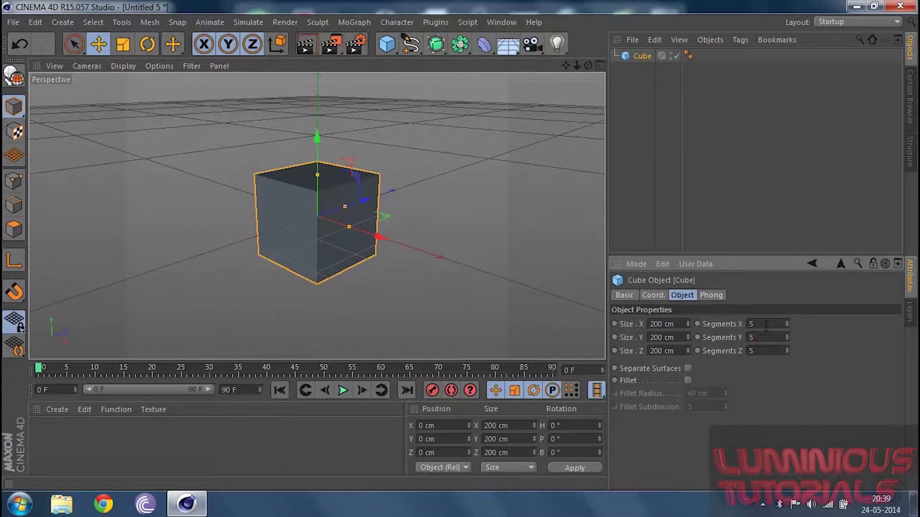
Switch the viewport display to Gouraud Shading (Lines) and make the cube editable
left_click(124, 66)
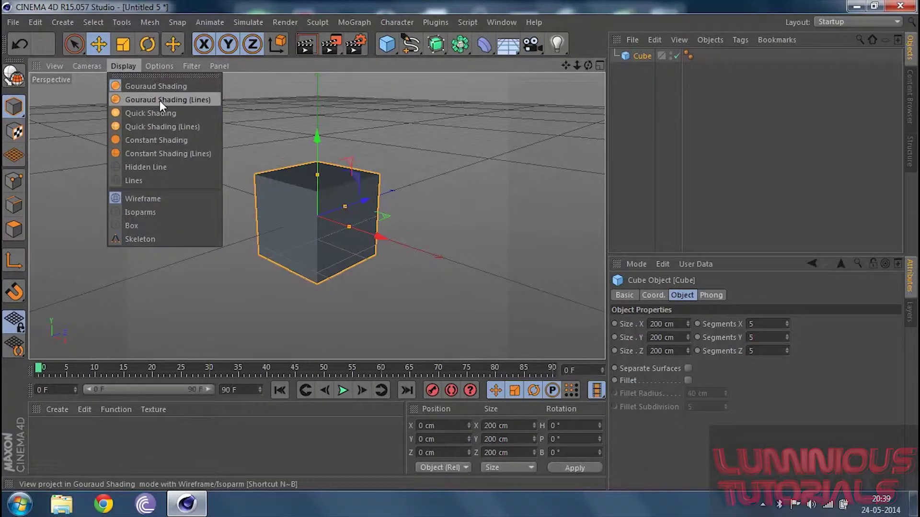
left_click(160, 99)
left_click(558, 149)
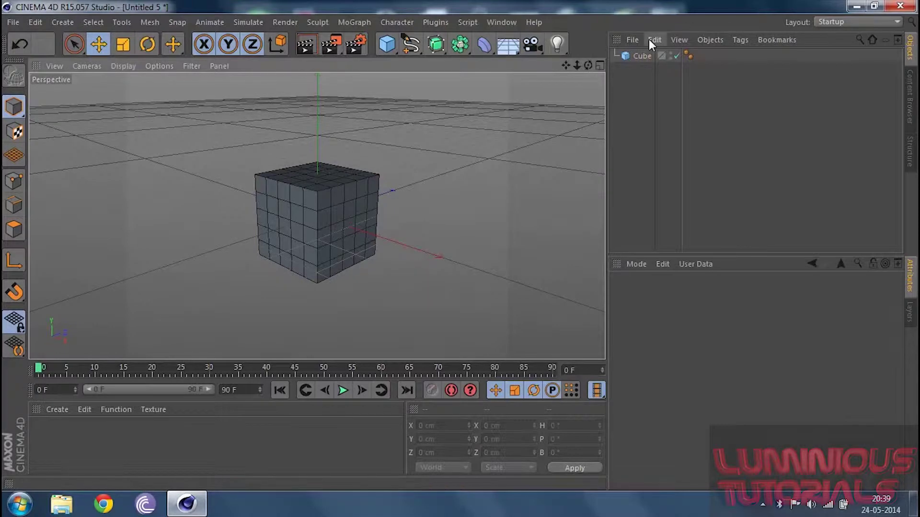
left_click(642, 56)
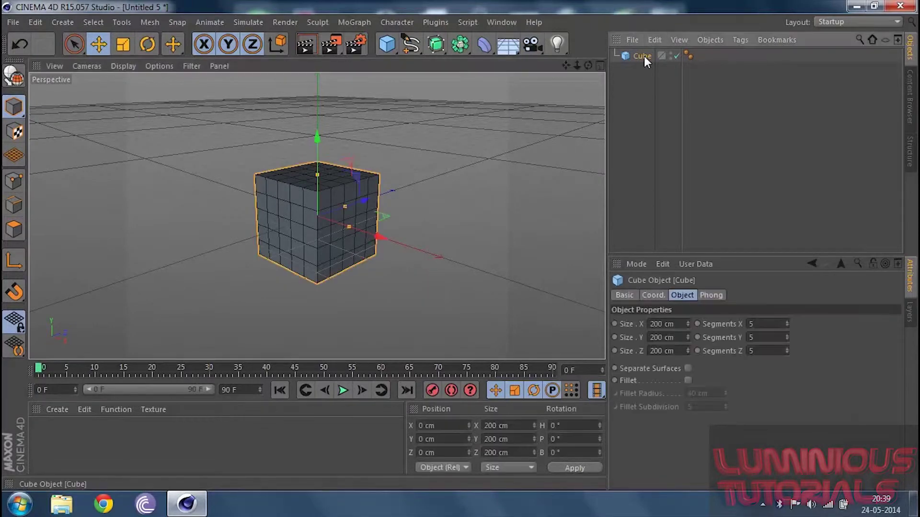
left_click(8, 77)
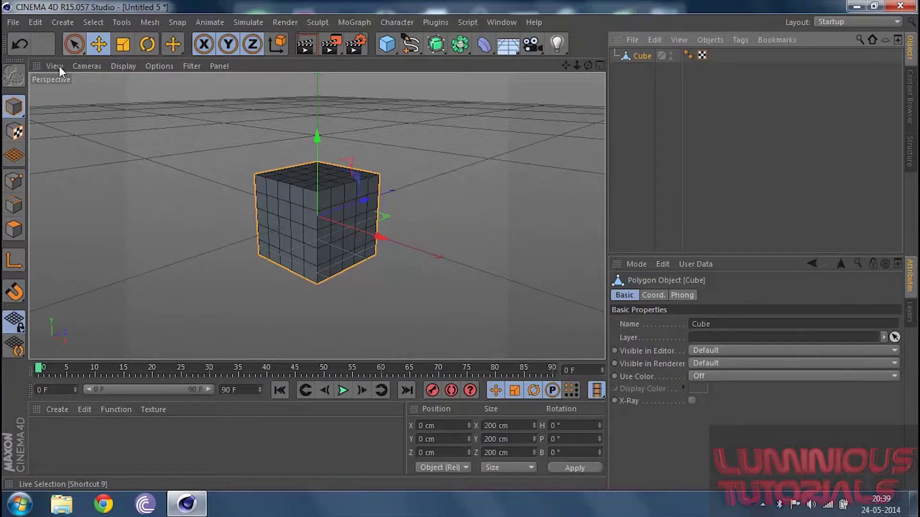
In point mode, try Live Selection on some points of one cube face, pull them along Z to about -497 cm, and undo the move
left_click(14, 181)
left_click(75, 45)
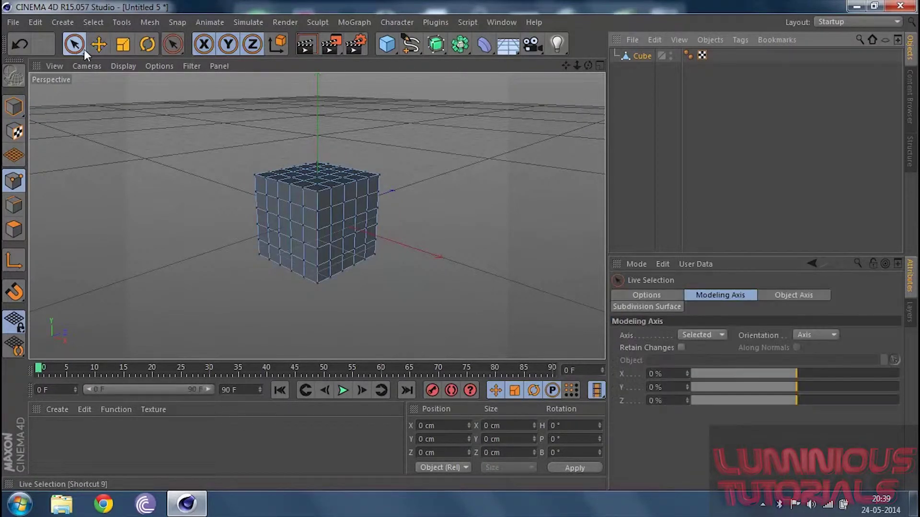
left_click(275, 198)
left_click(278, 217)
mouse_move(275, 210)
left_mouse_down()
mouse_move(281, 192)
mouse_move(304, 227)
mouse_move(278, 218)
left_mouse_up()
left_click_drag(346, 205, 155, 250)
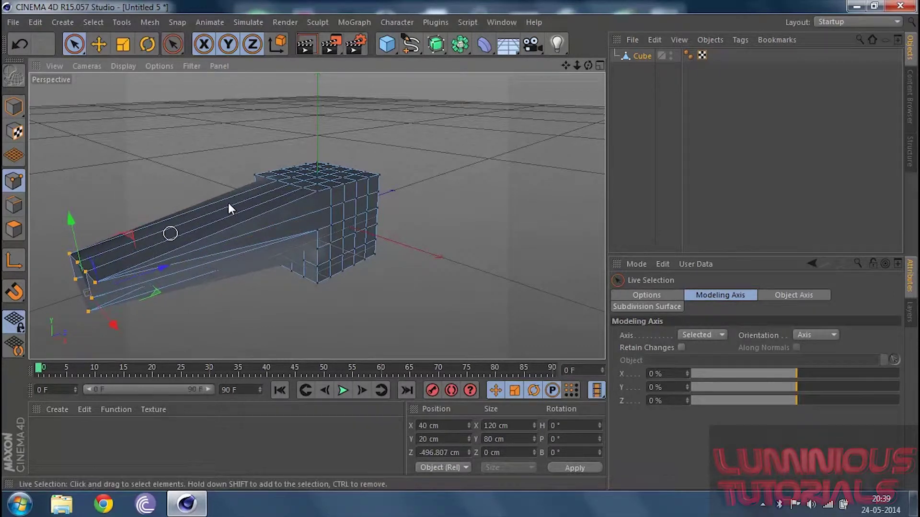
left_click_drag(589, 66, 316, 216)
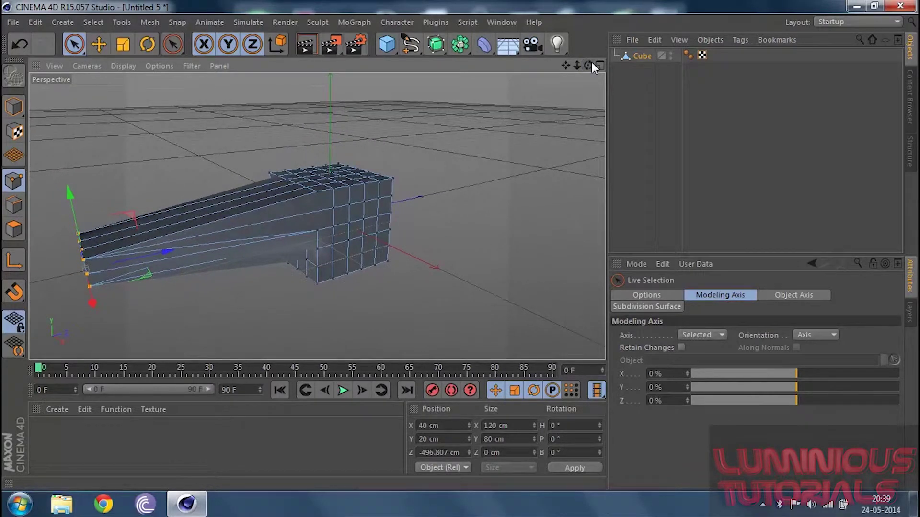
key("ctrl+z")
Try Rectangle Selection on a block of face points, pull them along Z to about -476 cm, and undo the move
left_click(80, 50)
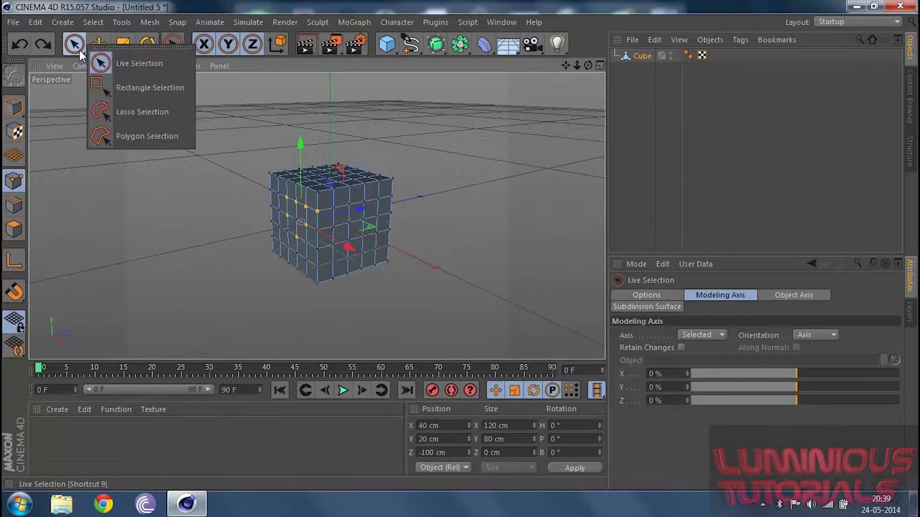
left_click(122, 84)
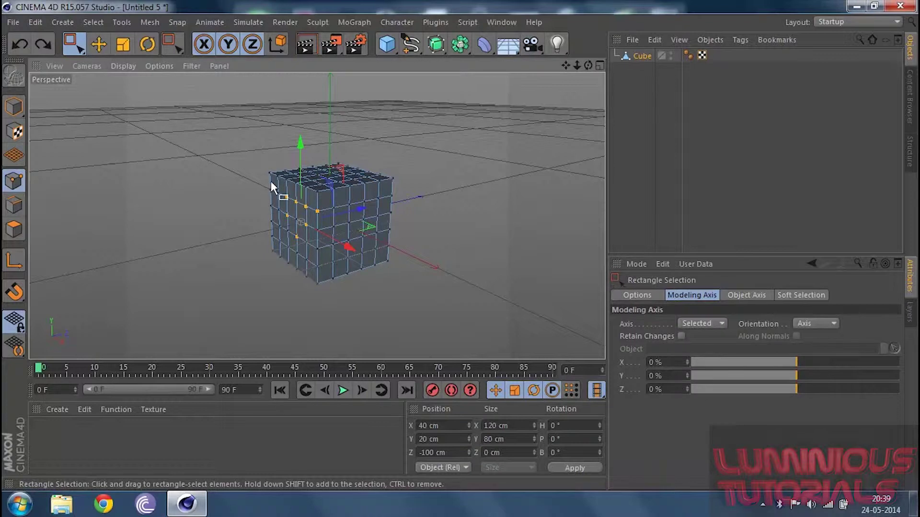
left_click_drag(279, 205, 312, 264)
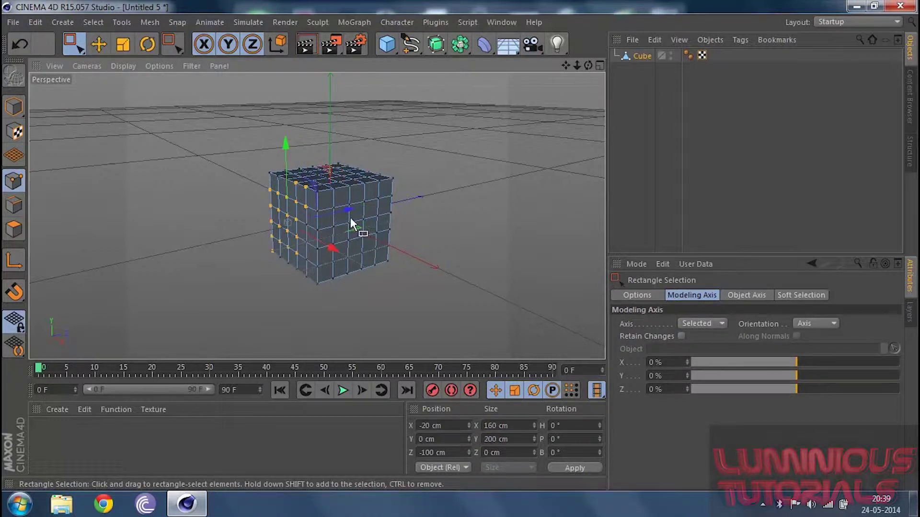
left_click_drag(352, 210, 176, 238)
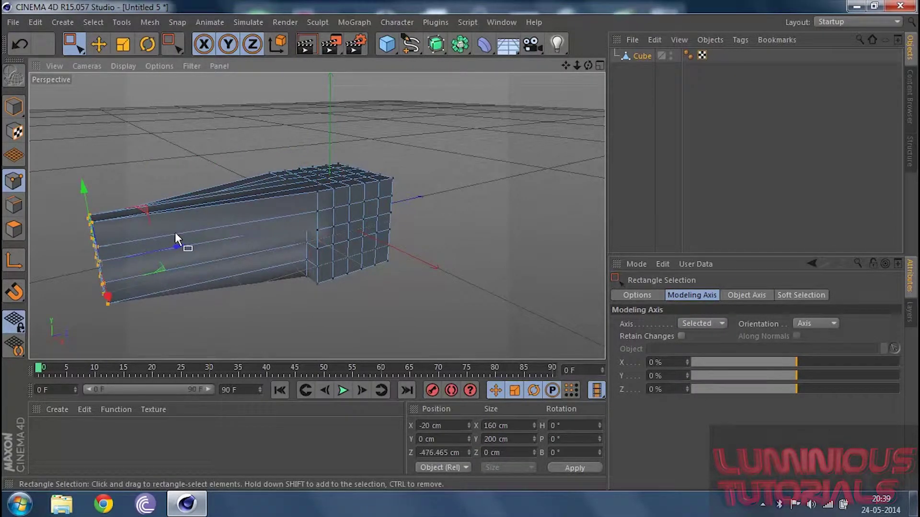
key("ctrl+z")
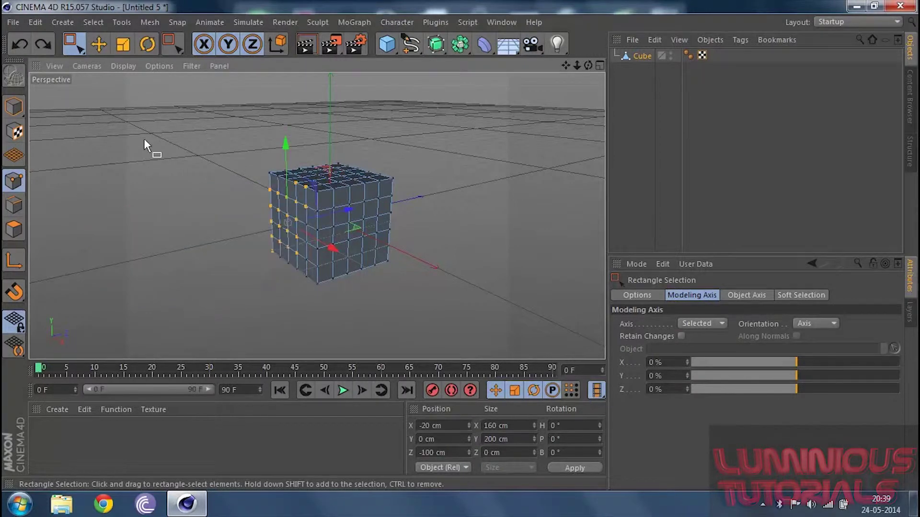
Try Lasso Selection around a rounded group of face points, pull them along Z to about -472 cm, and undo the move
left_click(75, 46)
left_click(129, 114)
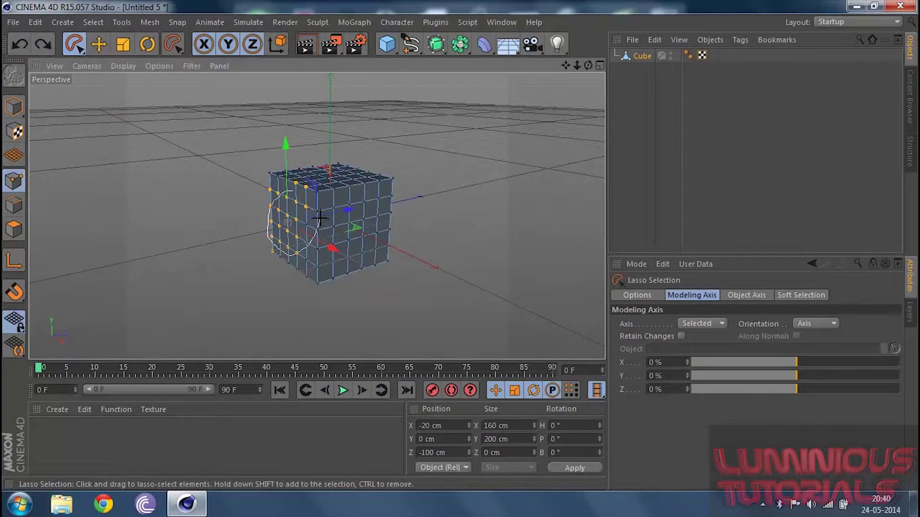
left_click_drag(304, 195, 302, 192)
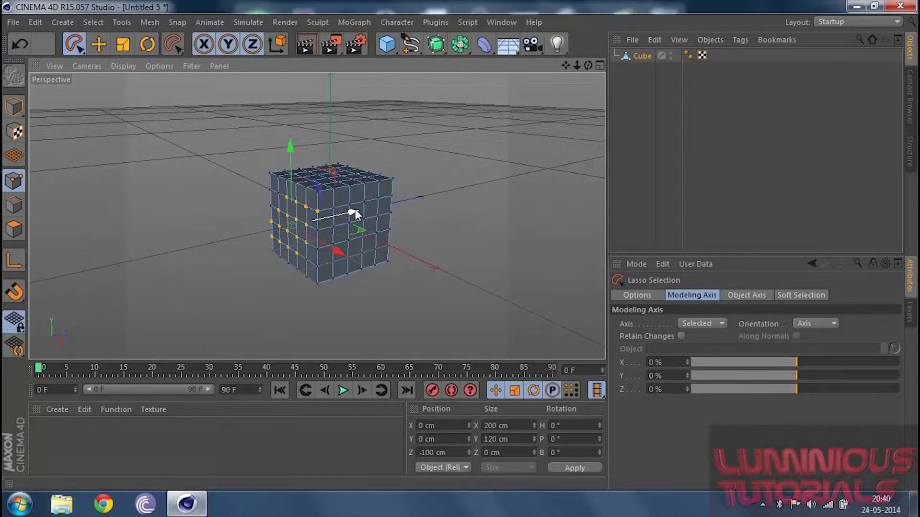
left_click_drag(355, 209, 178, 235)
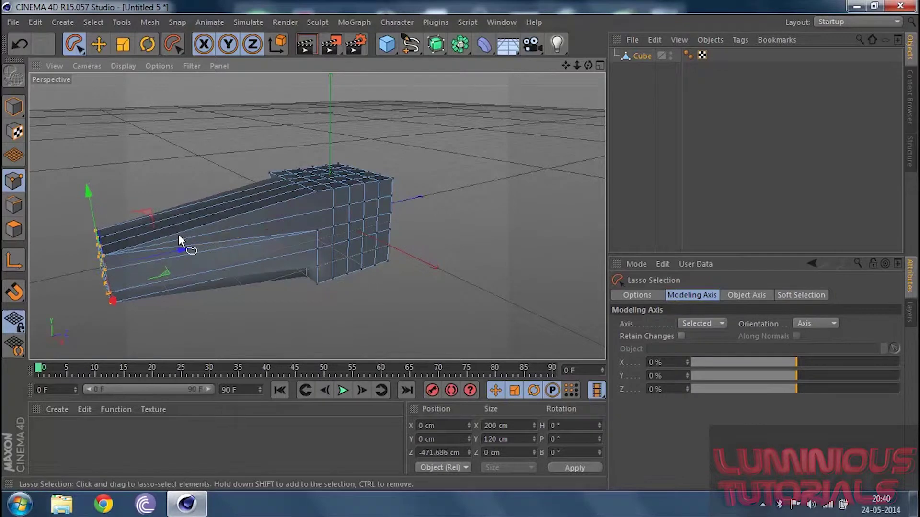
key("ctrl+z")
Try Polygon Selection on points in the middle of the face, pull them along Z to about -469 cm, and undo the move
left_click(83, 50)
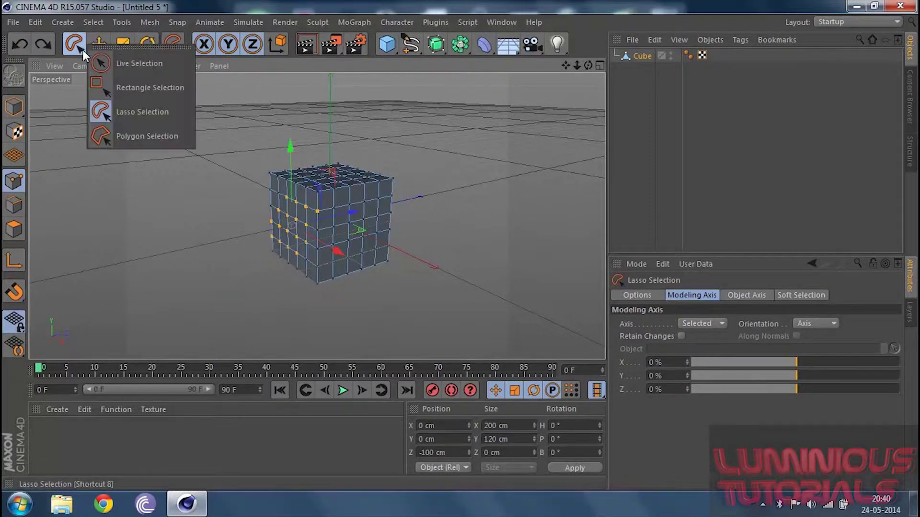
left_click(160, 146)
left_click_drag(288, 234, 335, 216, "alt")
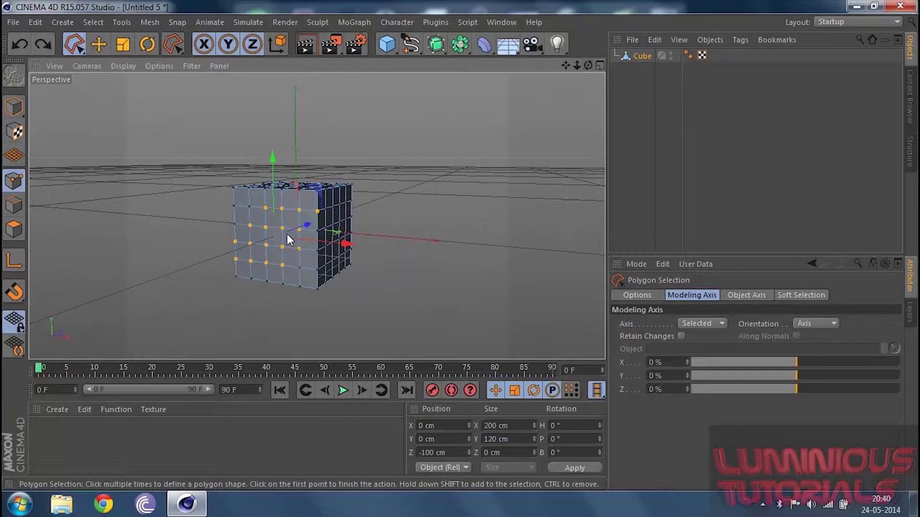
left_click(284, 195)
left_click(250, 207)
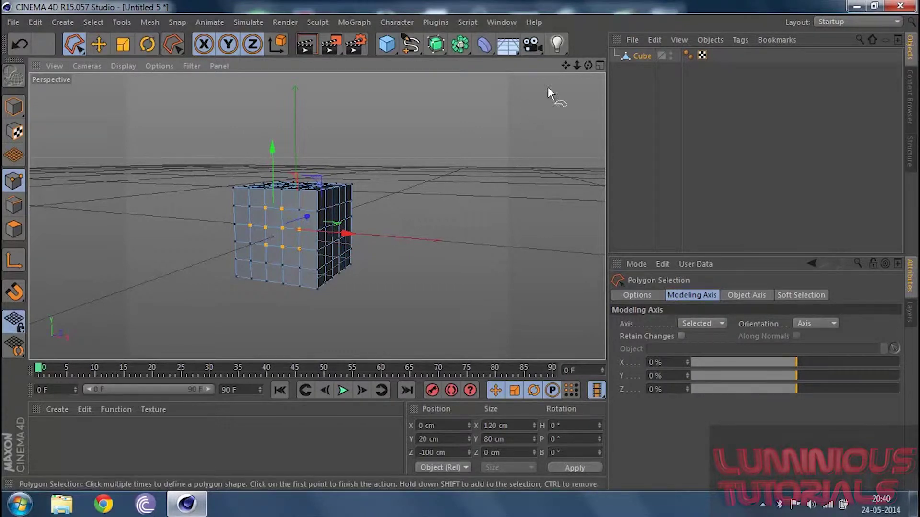
left_click_drag(588, 66, 304, 210)
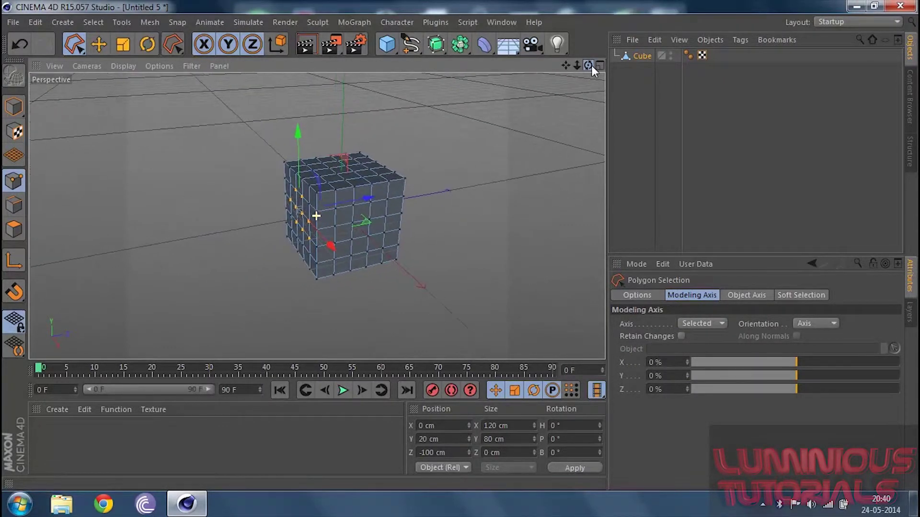
left_click_drag(369, 198, 197, 219)
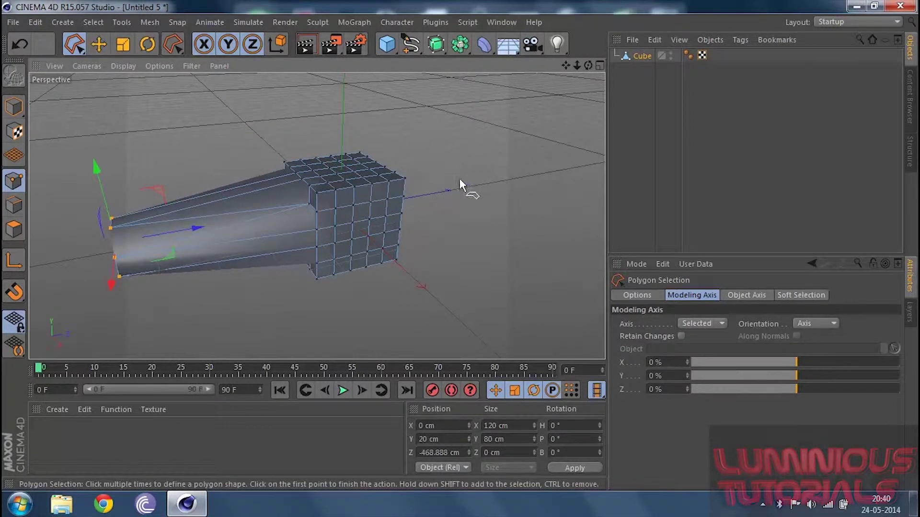
key("ctrl+z")
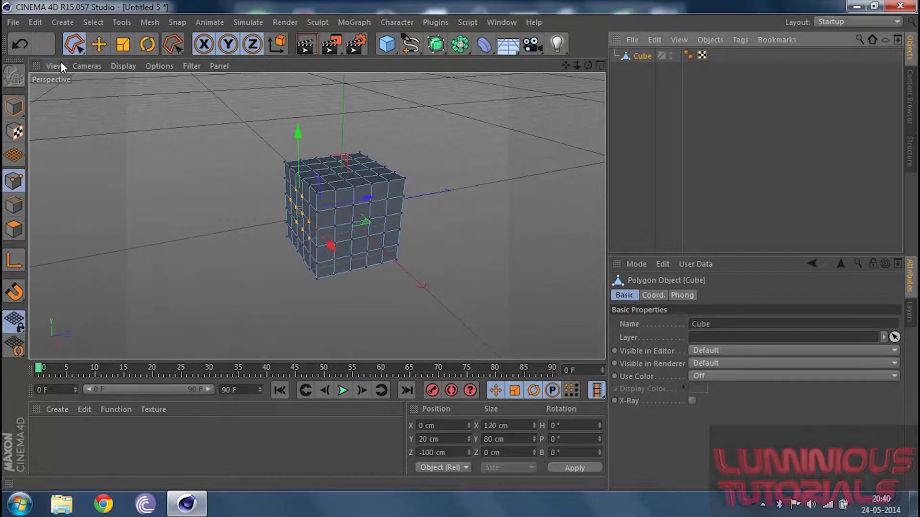
Delete the cube and add a sphere primitive in its place
left_click(626, 106)
left_click(641, 55)
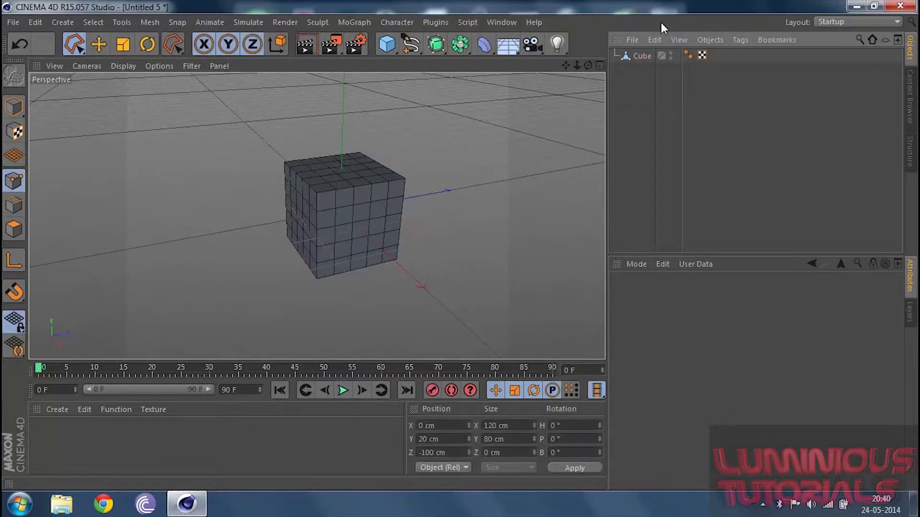
key("Delete")
left_click(392, 46)
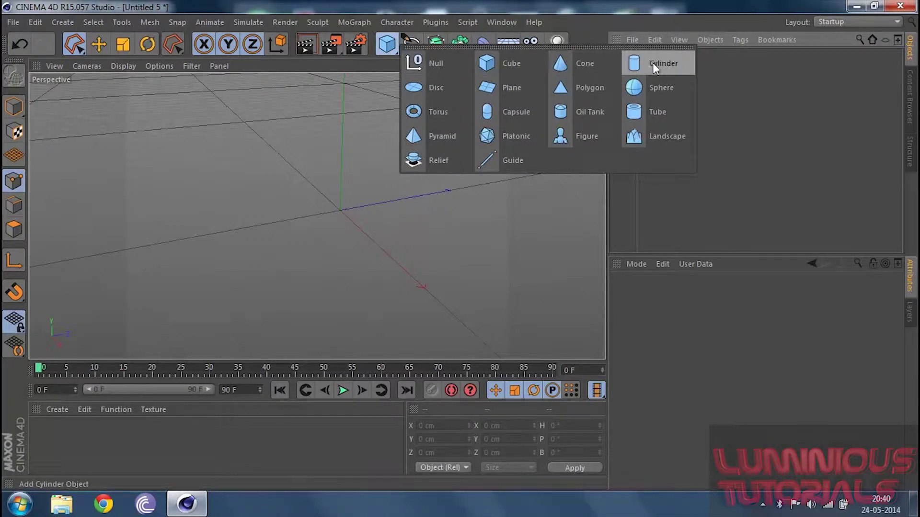
left_click(654, 83)
left_click(666, 168)
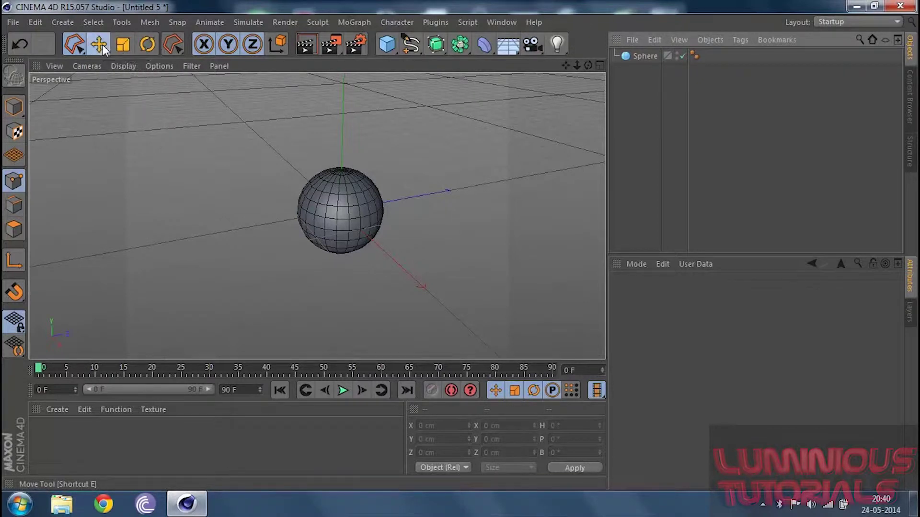
Select the sphere with the Move tool and shift it along its X and Y axes, away from the origin
left_click(100, 45)
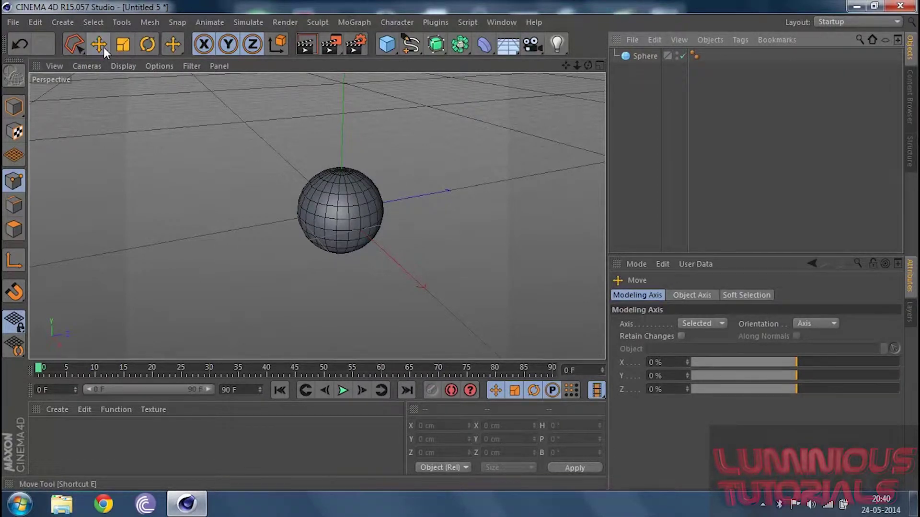
left_click(646, 56)
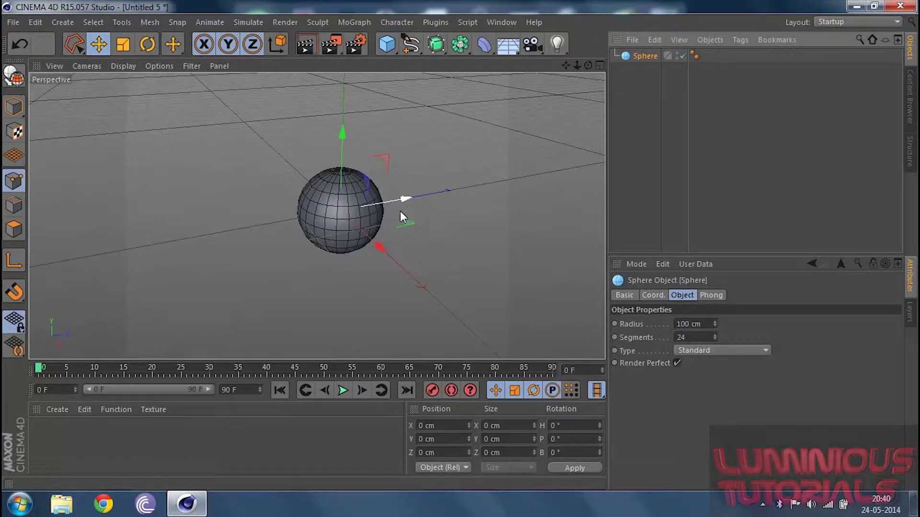
left_click_drag(381, 246, 359, 187)
left_click_drag(287, 132, 299, 206)
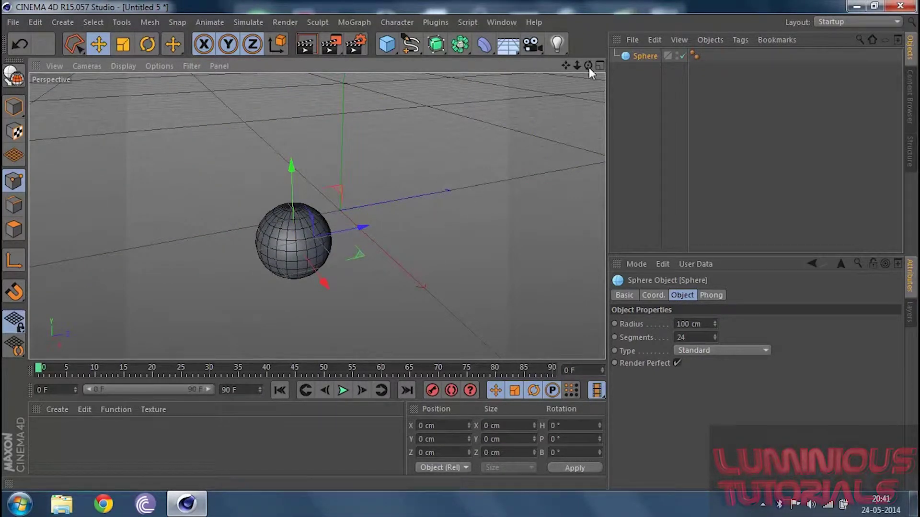
Move the sphere further with its axis and plane handles to a spot just beside the world origin
left_click_drag(588, 65, 613, 77)
left_click_drag(316, 216, 360, 190, "alt")
left_click_drag(423, 198, 381, 197)
left_click_drag(342, 174, 396, 253)
left_click_drag(326, 218, 348, 209)
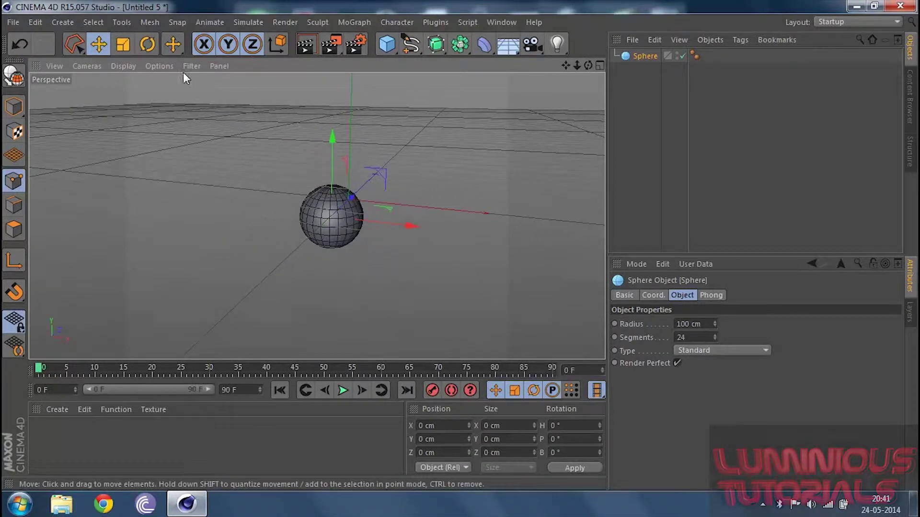
Scale the sphere up uniformly to roughly twice its size and deselect it
left_click(124, 45)
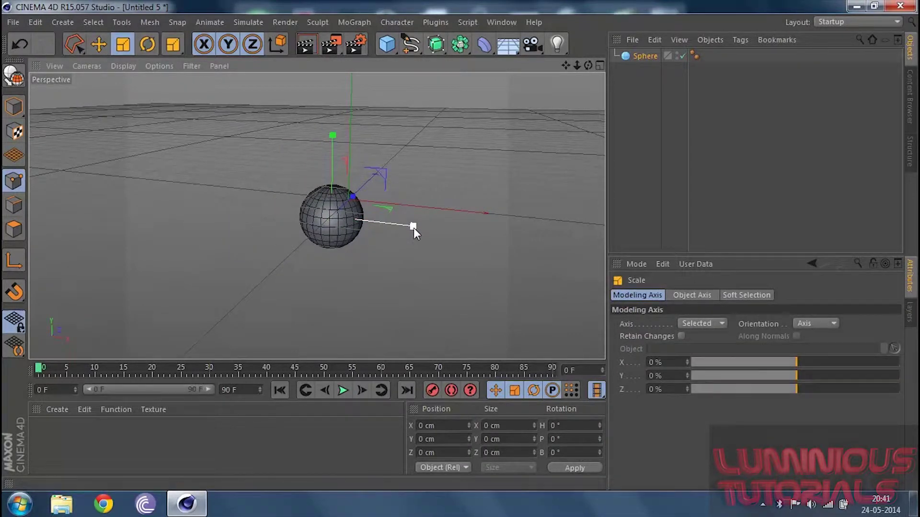
mouse_move(411, 227)
left_mouse_down()
mouse_move(915, 249)
mouse_move(413, 229)
left_mouse_up()
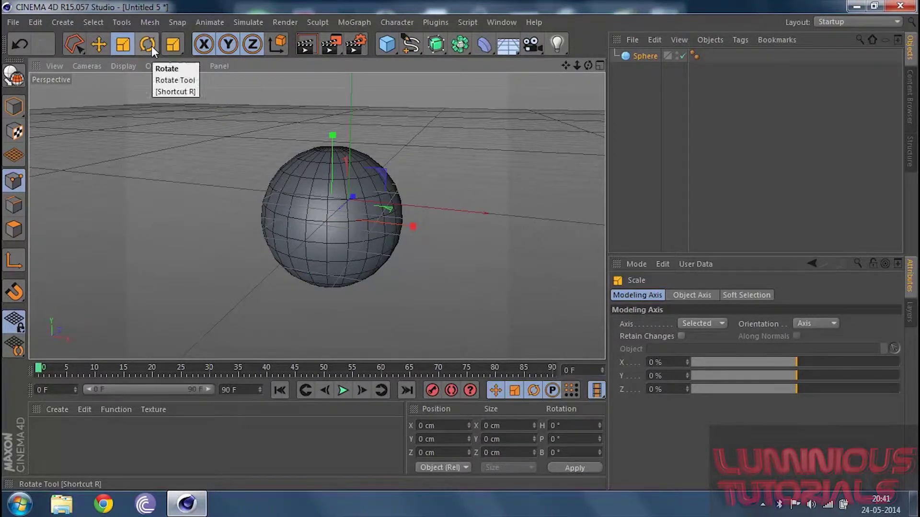
left_click(635, 109)
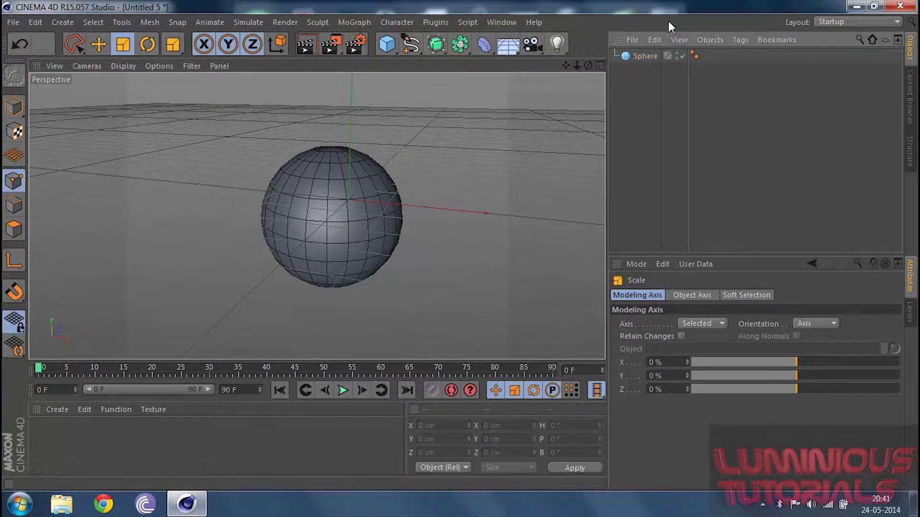
Delete the sphere and add a default cube primitive in its place
left_click(642, 55)
key("Delete")
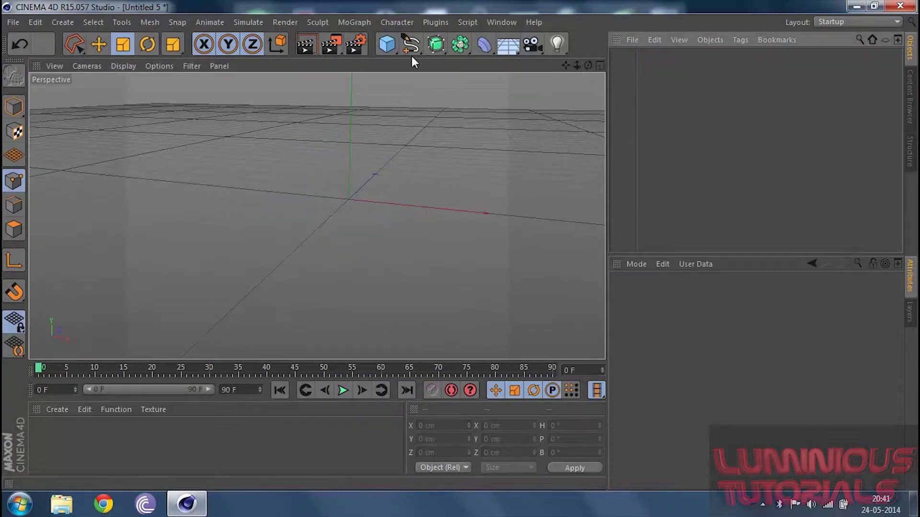
left_click_drag(395, 42, 513, 76)
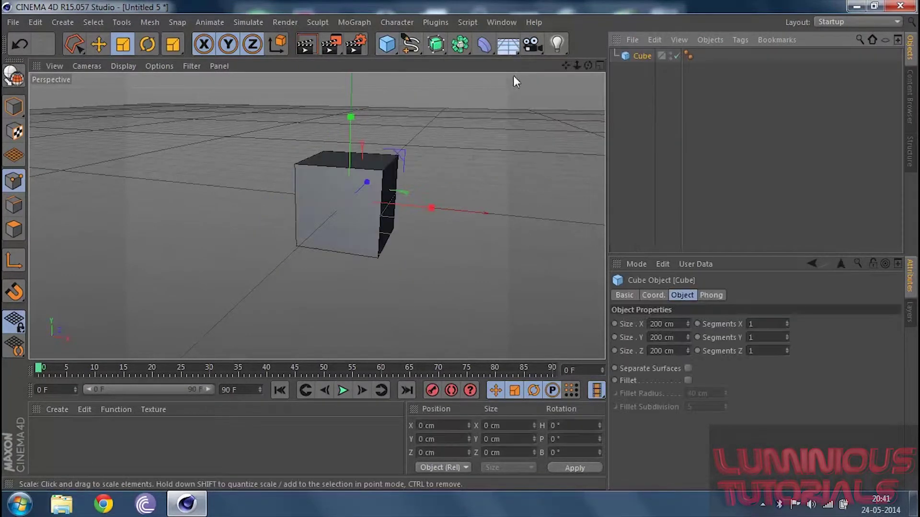
Rotate the cube around several axes with the Rotate tool until it is tilted onto one corner
left_click(154, 43)
left_click_drag(338, 176, 334, 208)
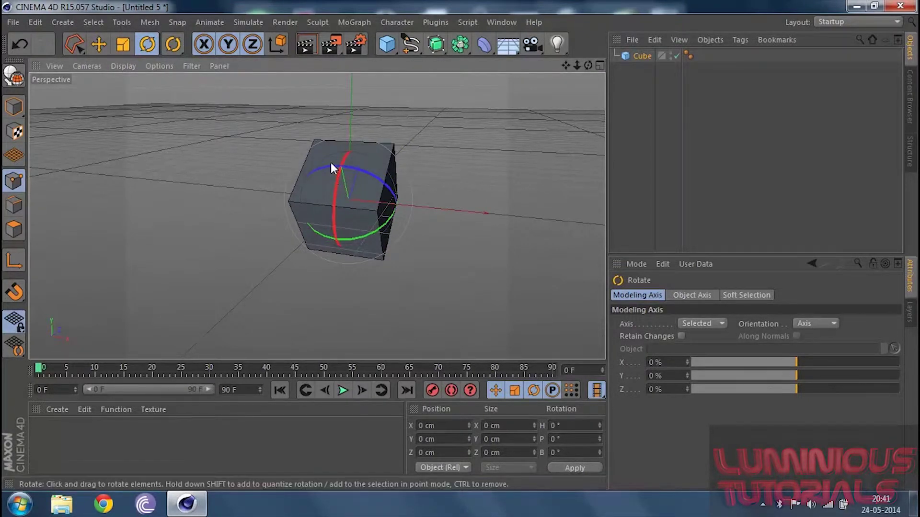
left_click(330, 161)
left_click_drag(331, 168, 460, 167)
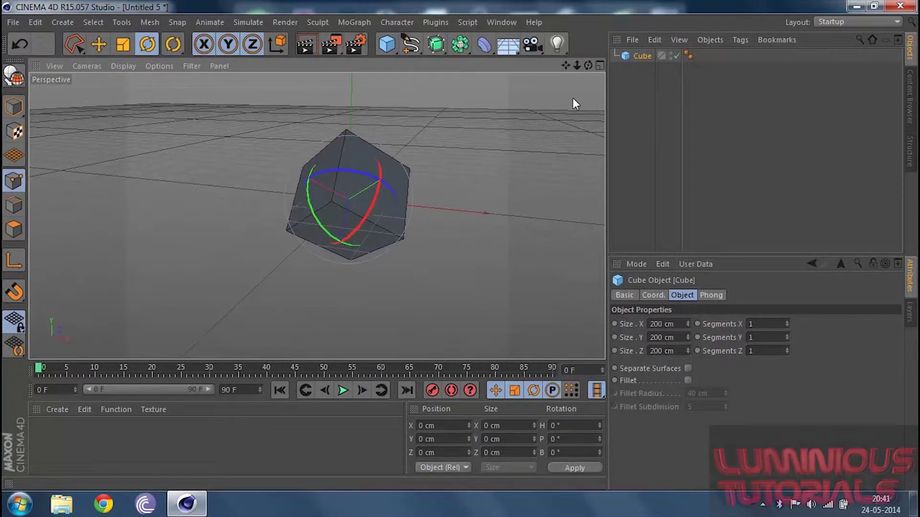
Switch back to the Move tool and replace the tilted cube with a new default cube
left_click(180, 40)
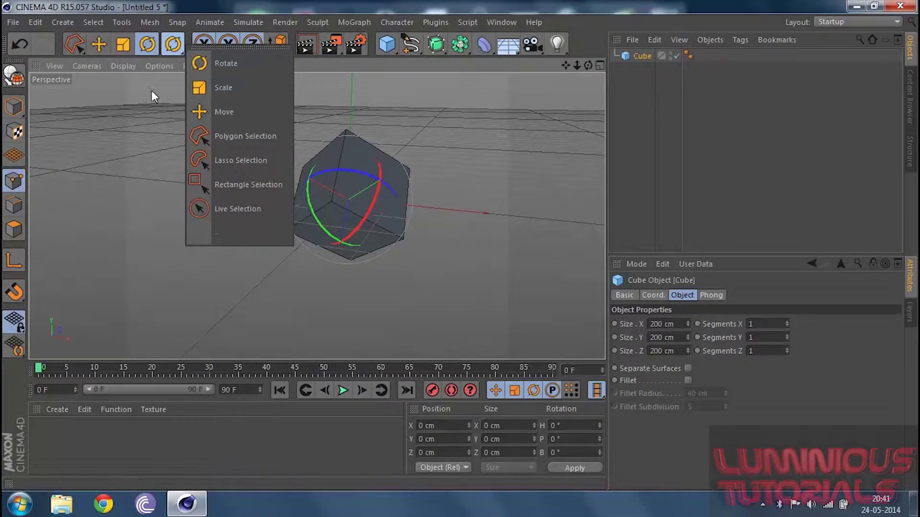
left_click(102, 45)
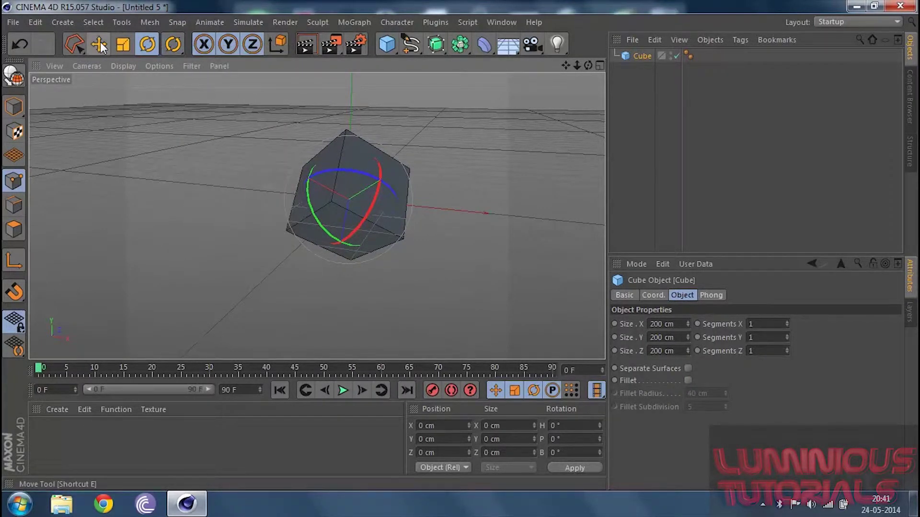
left_click(99, 44)
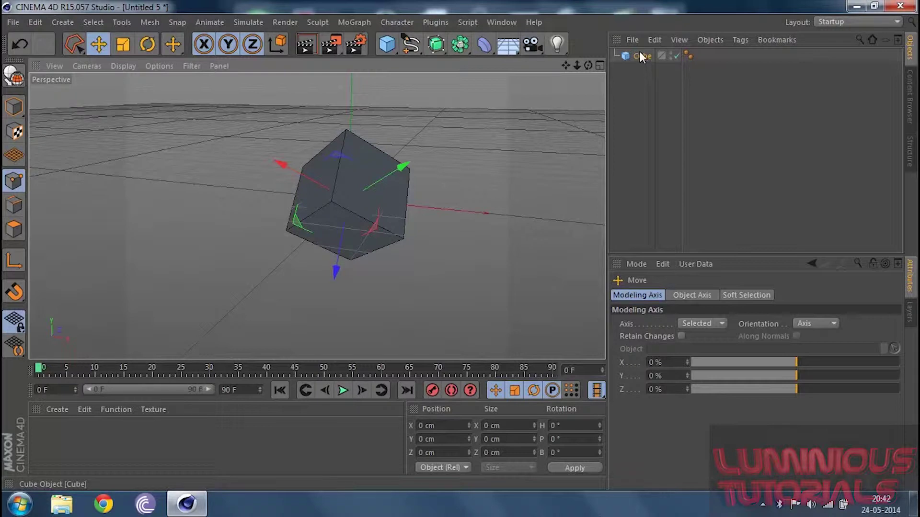
key("Delete")
left_click_drag(395, 50, 497, 62)
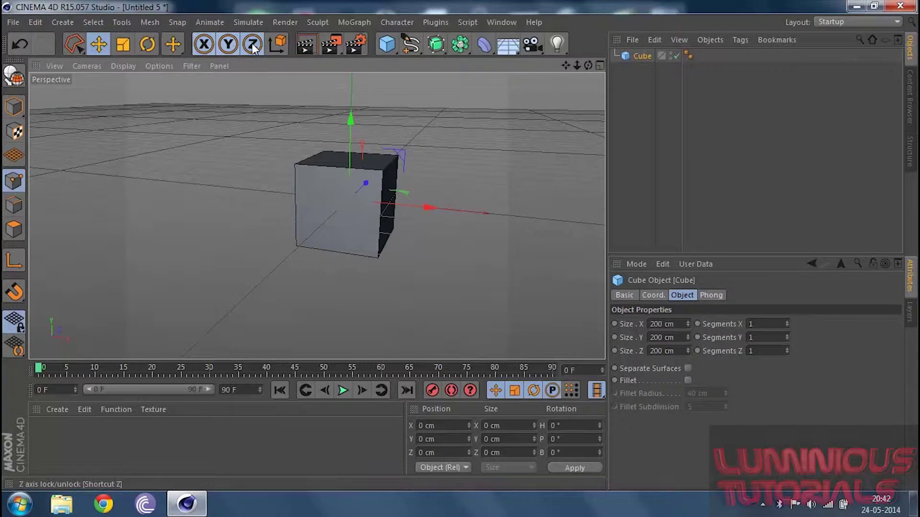
Render the cube in the active view and in the Picture Viewer, and close the viewer
left_click(307, 44)
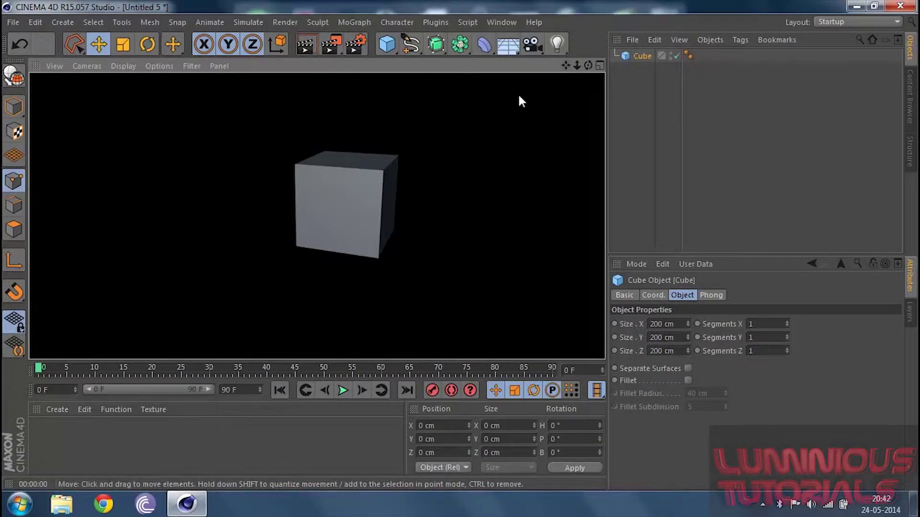
left_click(546, 116)
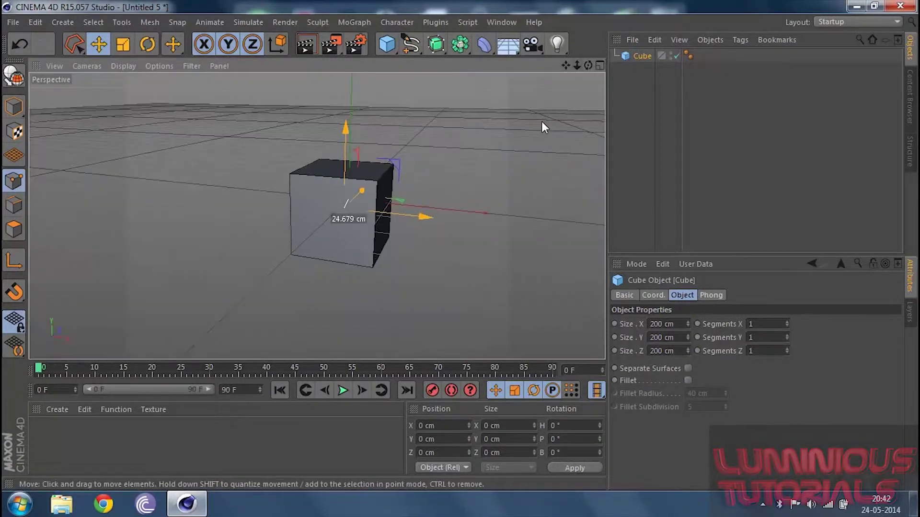
left_click(341, 47)
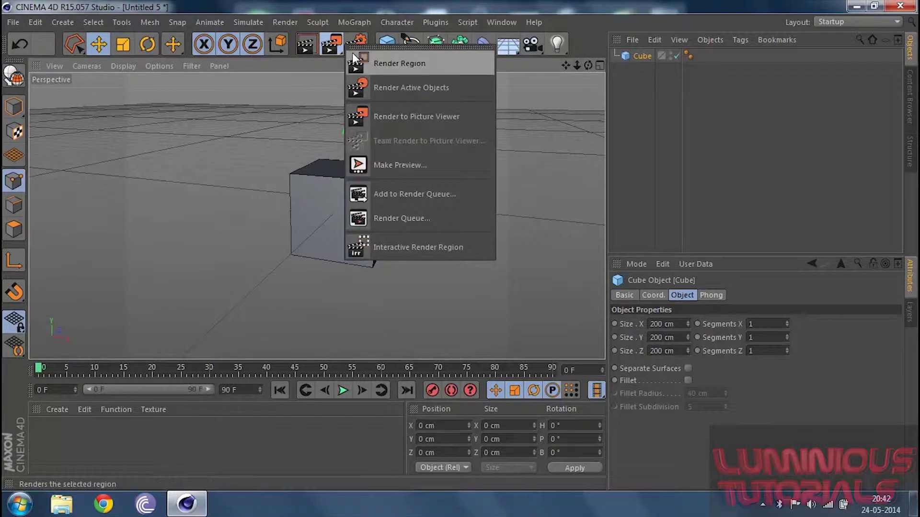
left_click(333, 42)
left_click(334, 46)
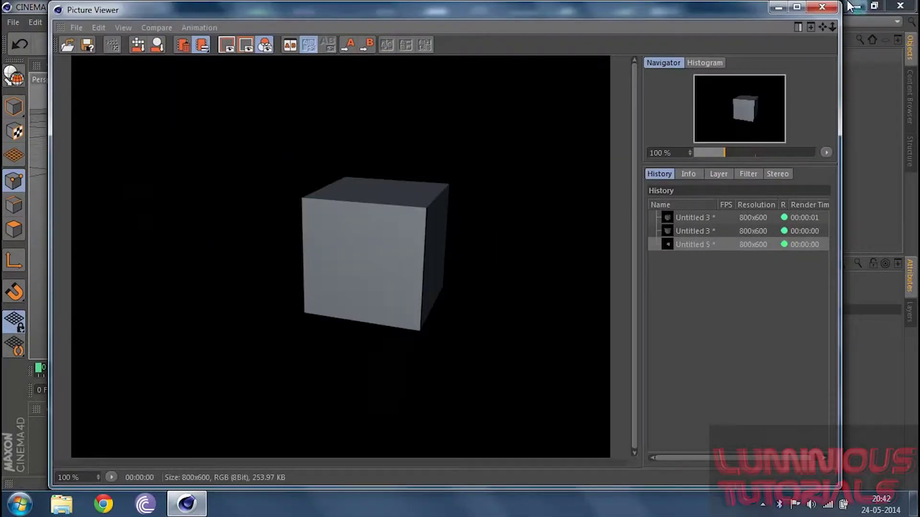
left_click(823, 7)
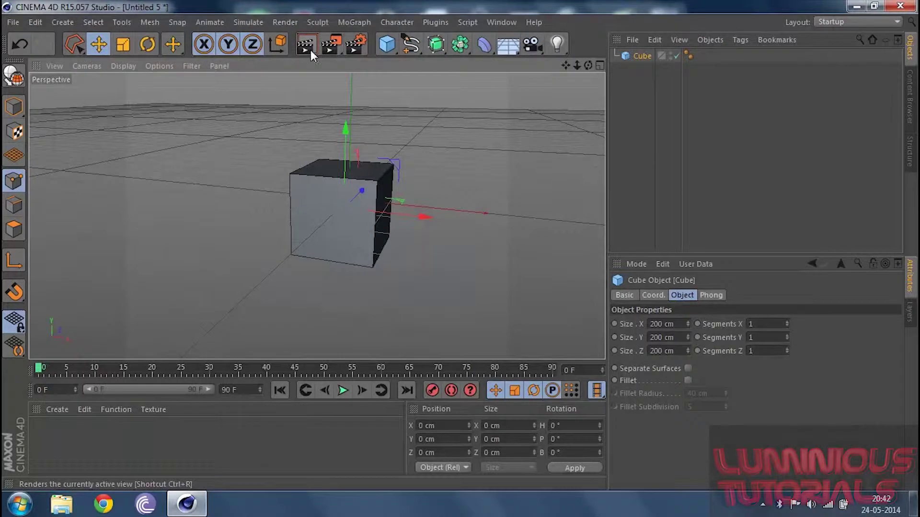
Shift the cube slightly between a second render of the active view and a second Picture Viewer render
key("ctrl+r")
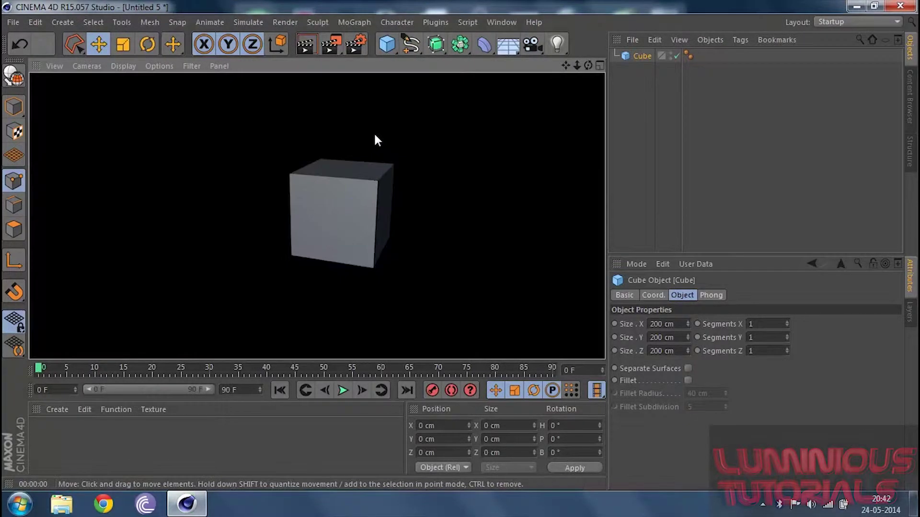
left_click_drag(586, 111, 580, 129)
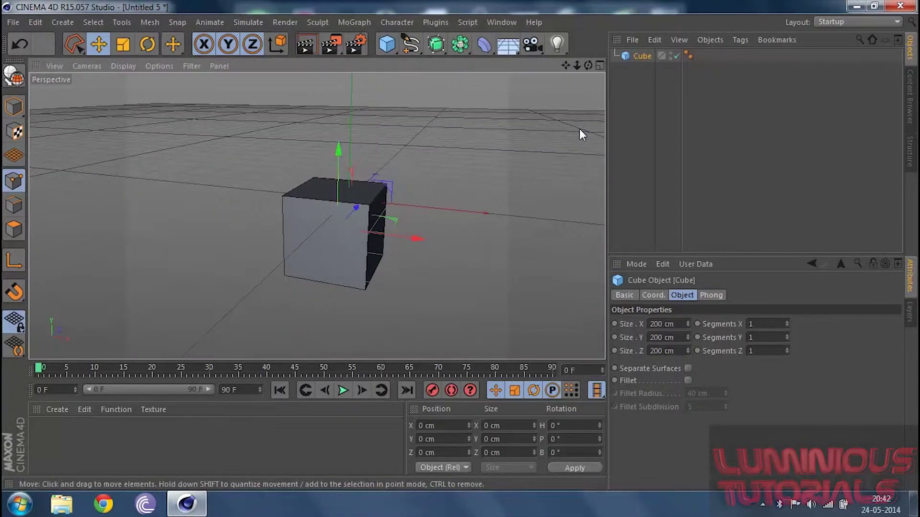
key("shift+r")
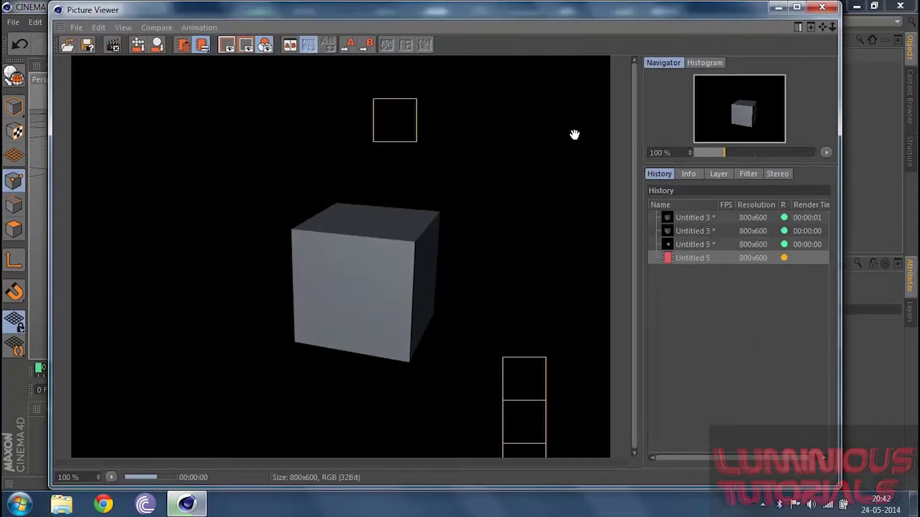
left_click(822, 7)
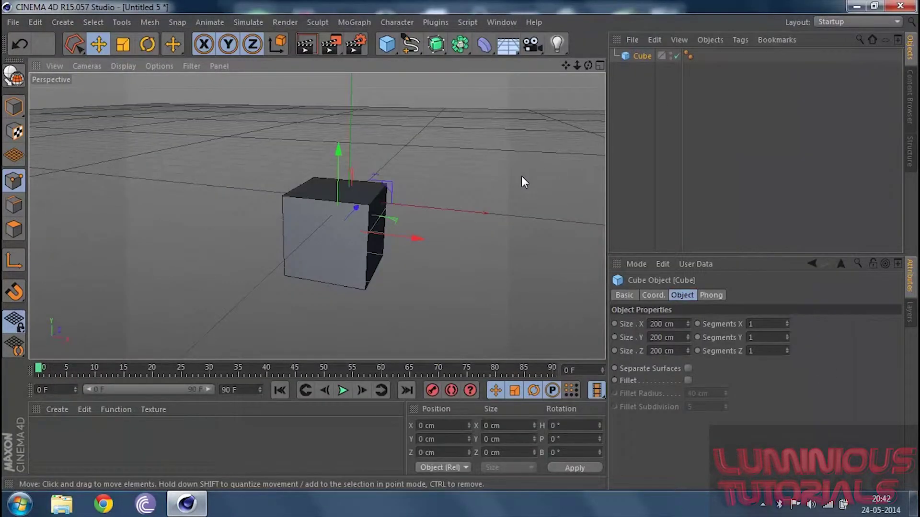
Delete the shifted cube and add a fresh default cube at the world origin
mouse_move(387, 45)
left_mouse_down()
mouse_move(614, 84)
mouse_move(653, 48)
left_mouse_up()
left_click(655, 40)
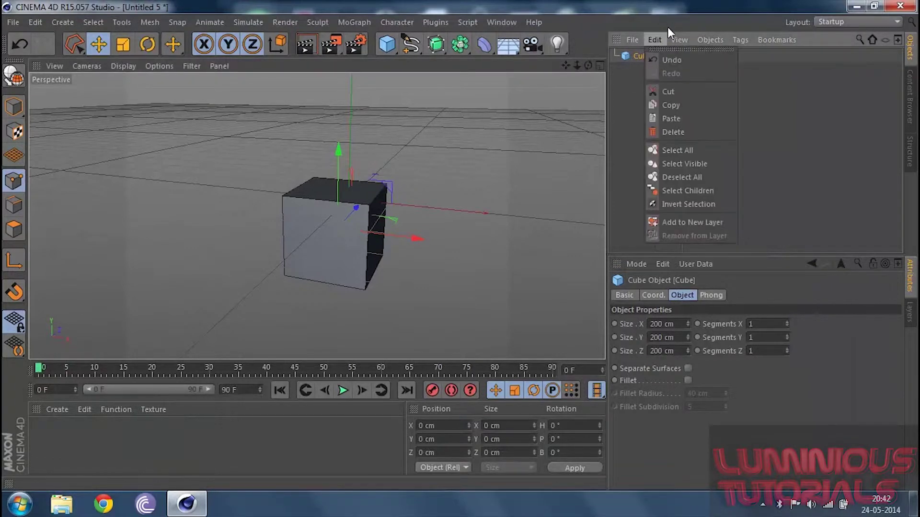
left_click(634, 57)
key("Delete")
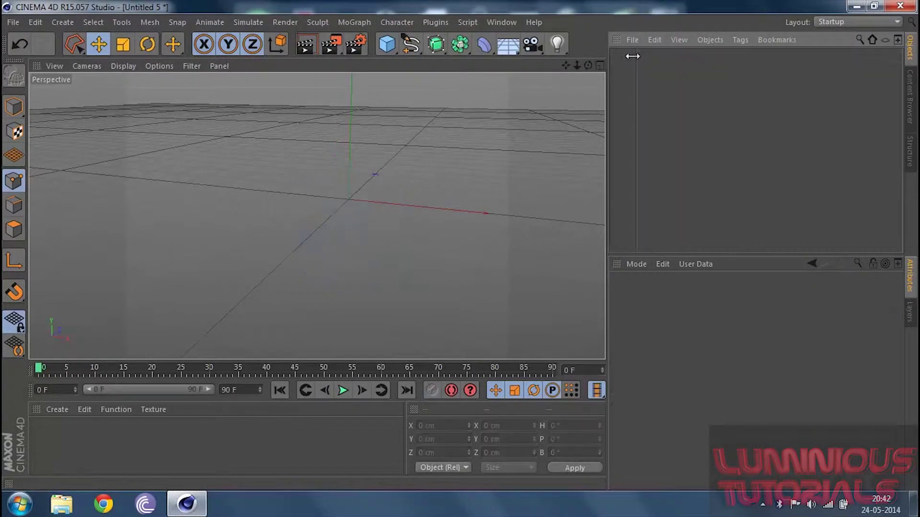
left_click(388, 46)
left_click(390, 48)
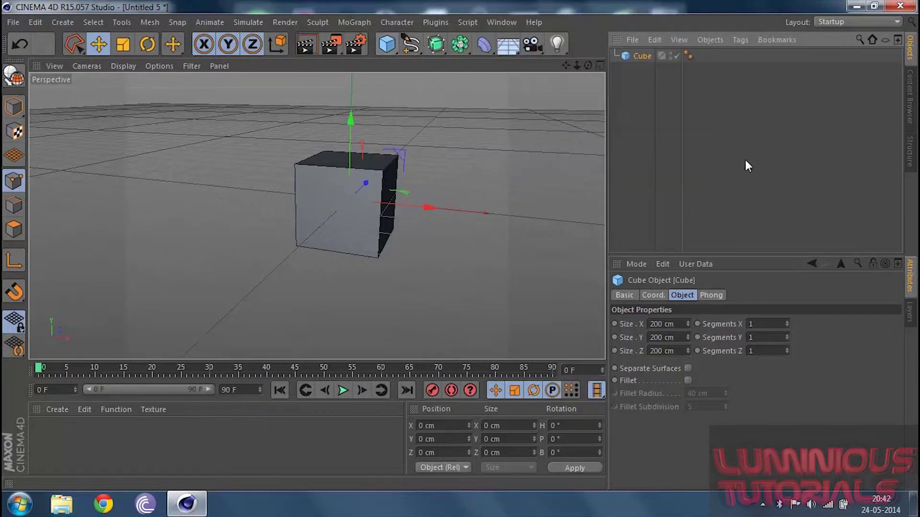
Add a cone primitive and move it in the negative X direction until it stands beside the cube
left_click(390, 48)
left_click(598, 66)
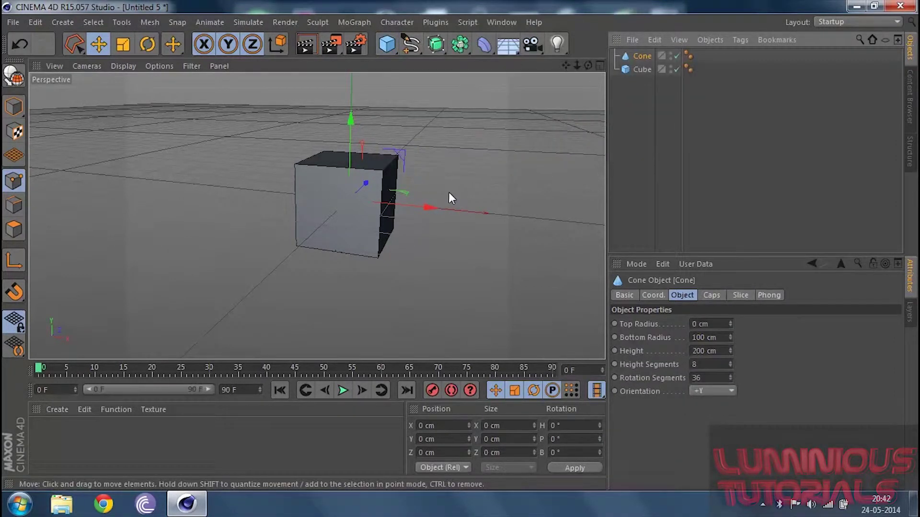
left_click_drag(436, 206, 333, 193)
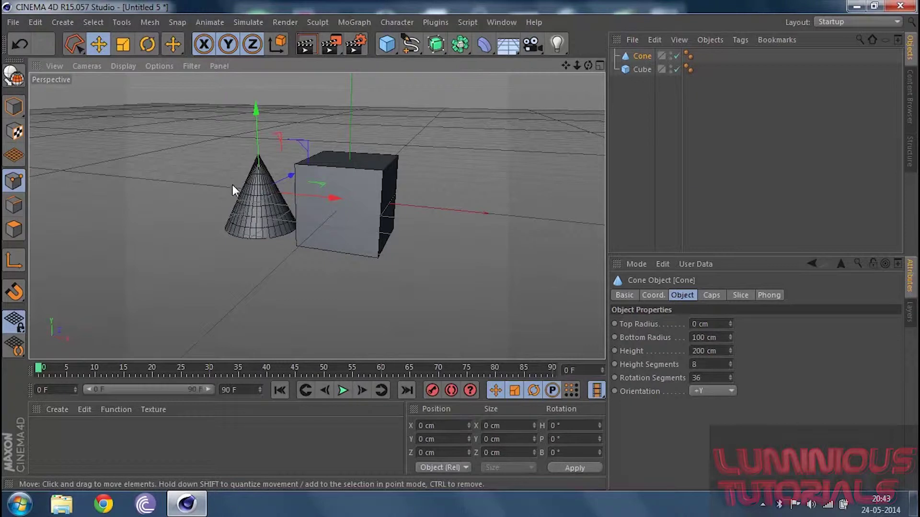
Select the cone and the cube together and delete both
left_click_drag(641, 204, 652, 50)
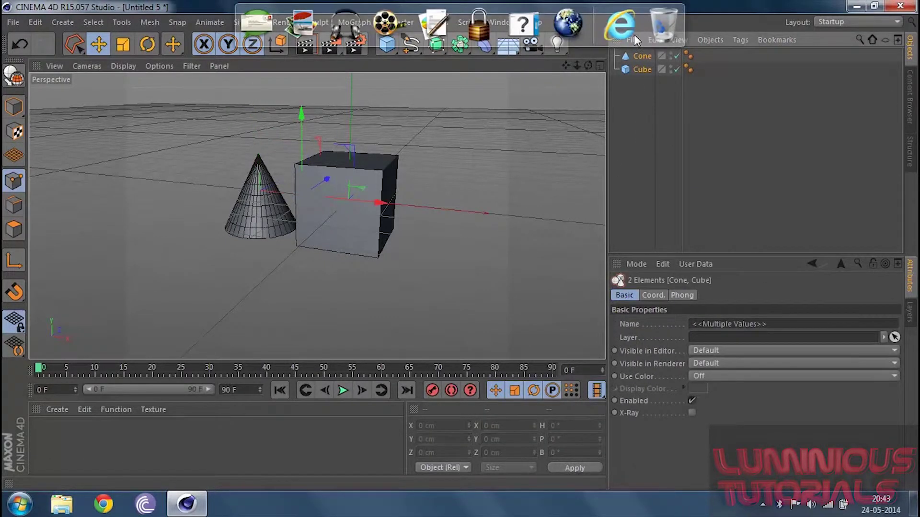
key("Delete")
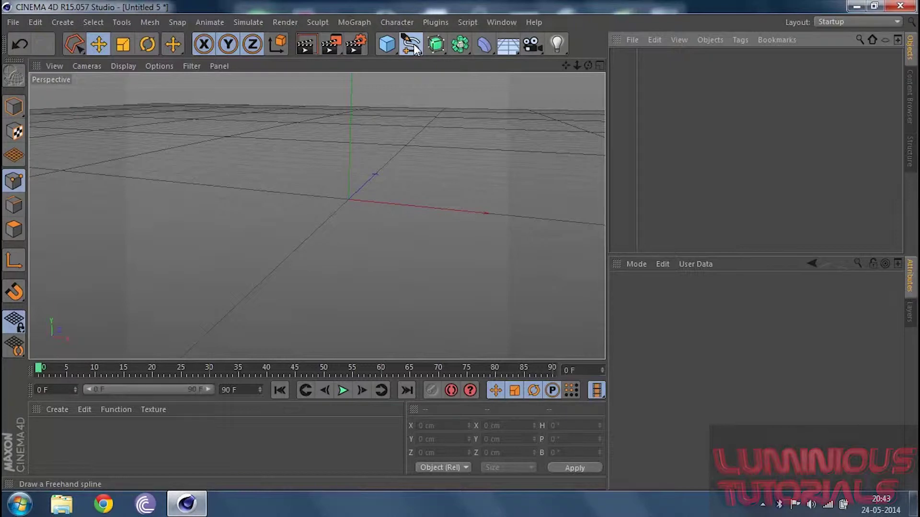
Add a Subdivision Surface object and draw a long looping Freehand spline across the Perspective view
left_click_drag(415, 48, 448, 66)
left_click(436, 44)
mouse_move(316, 126)
left_mouse_down()
mouse_move(221, 154)
mouse_move(287, 258)
mouse_move(449, 345)
mouse_move(313, 308)
mouse_move(460, 119)
mouse_move(421, 82)
mouse_move(271, 97)
mouse_move(232, 137)
mouse_move(328, 171)
mouse_move(301, 186)
left_mouse_up()
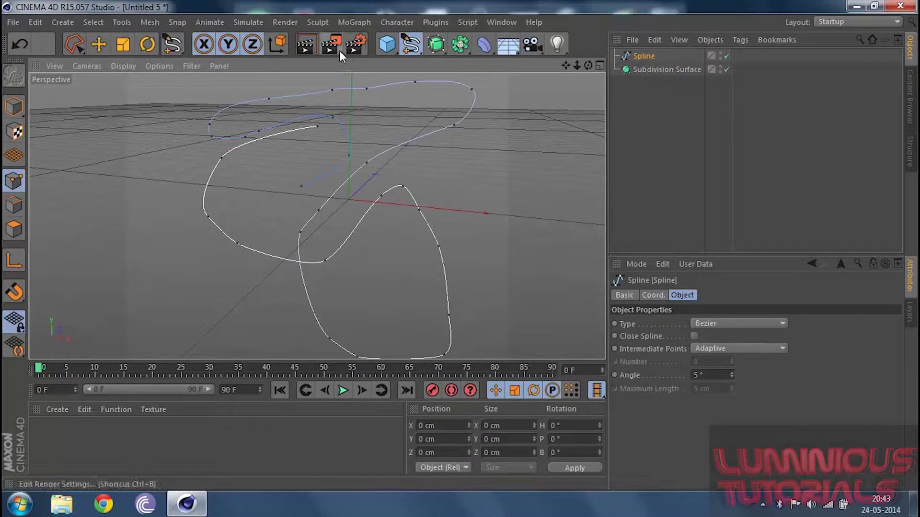
Draw a closed, curving Bezier spline starting and ending at about X -1395 cm, Z 917 cm
left_click(408, 47)
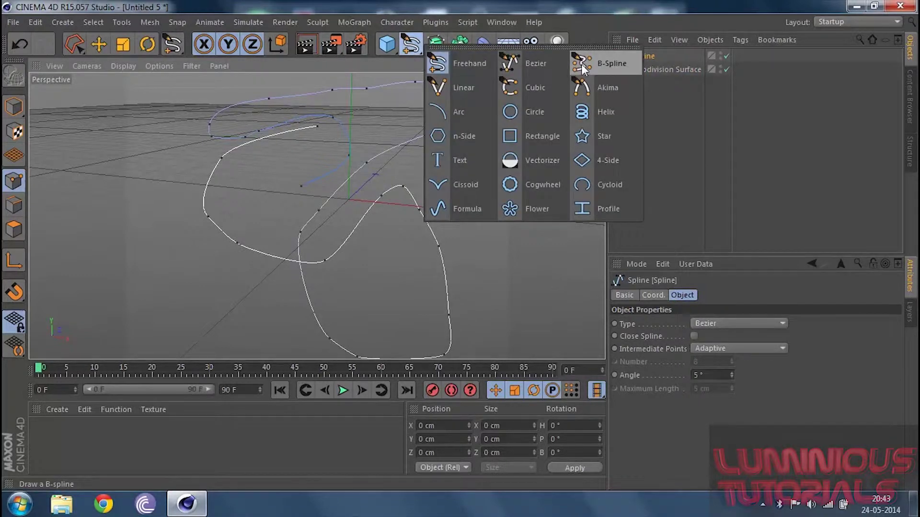
left_click(544, 61)
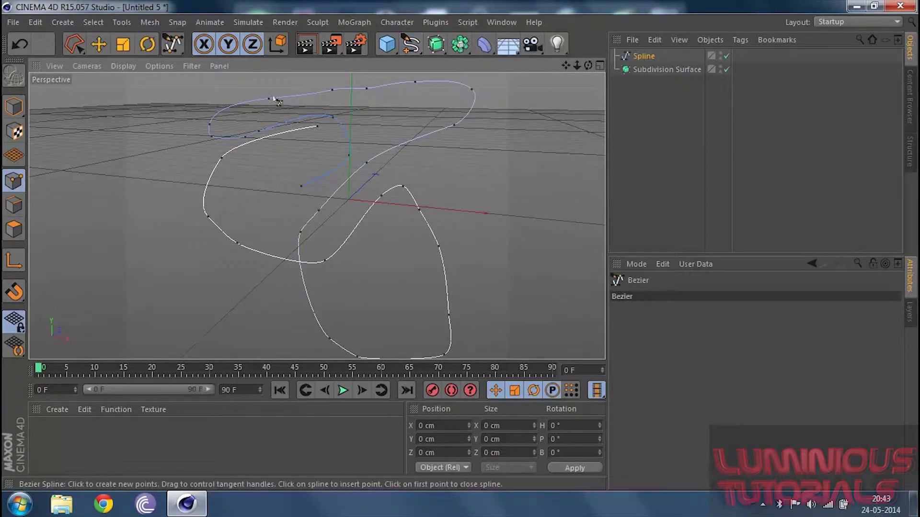
left_click(162, 136)
left_click(195, 118)
left_click(284, 121)
left_click_drag(286, 128, 280, 149)
left_click_drag(323, 192, 391, 182)
left_click_drag(414, 249, 335, 286)
left_click_drag(230, 238, 288, 295)
left_click_drag(199, 161, 171, 151)
left_click(161, 136)
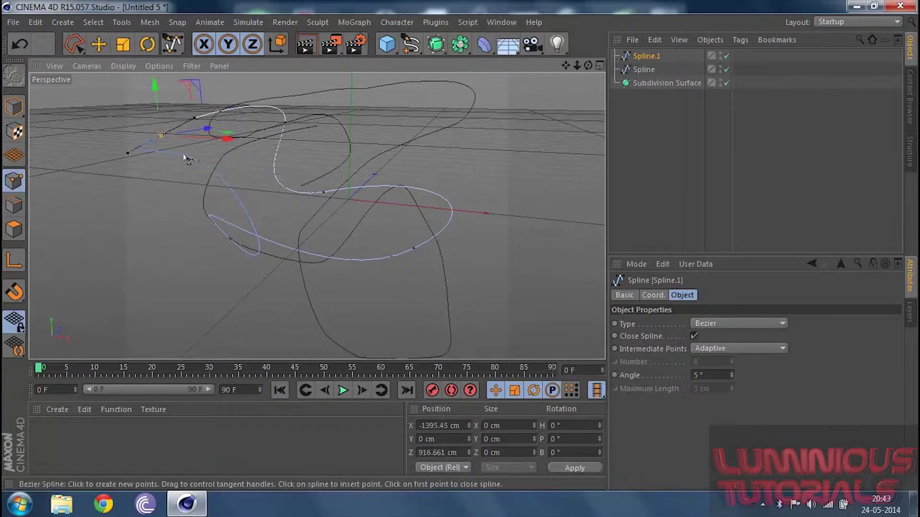
Start another Bezier spline with one point at about X 374 cm, Z 778 cm, and add a default Text spline
left_click(489, 148)
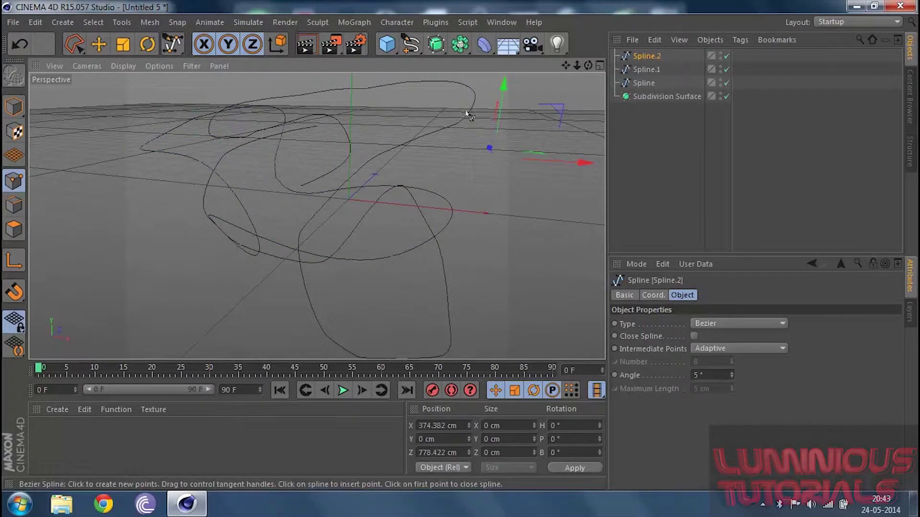
mouse_move(411, 50)
left_mouse_down()
mouse_move(455, 151)
mouse_move(447, 159)
left_mouse_up()
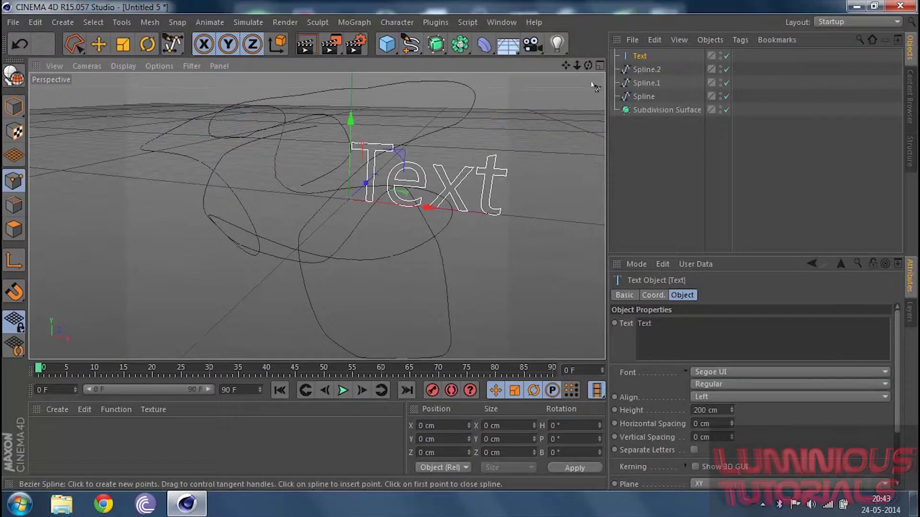
left_click_drag(590, 66, 316, 216)
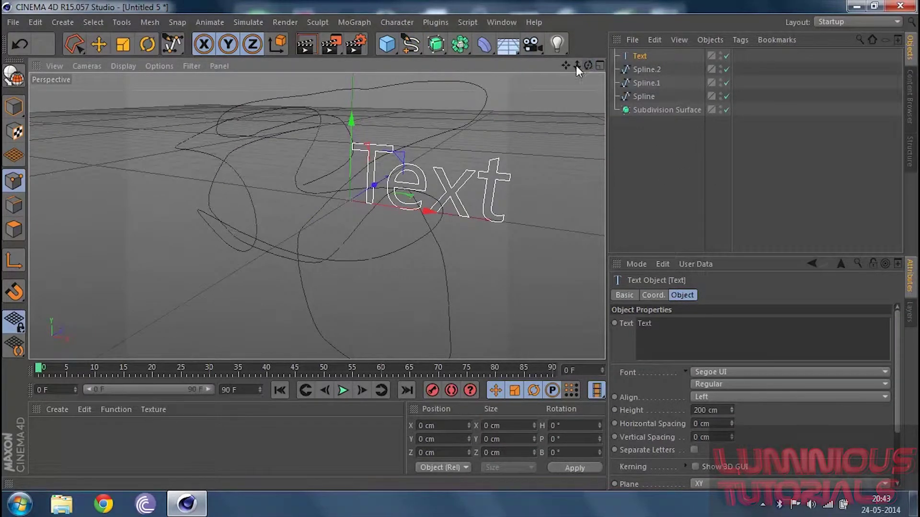
left_click_drag(588, 66, 318, 214)
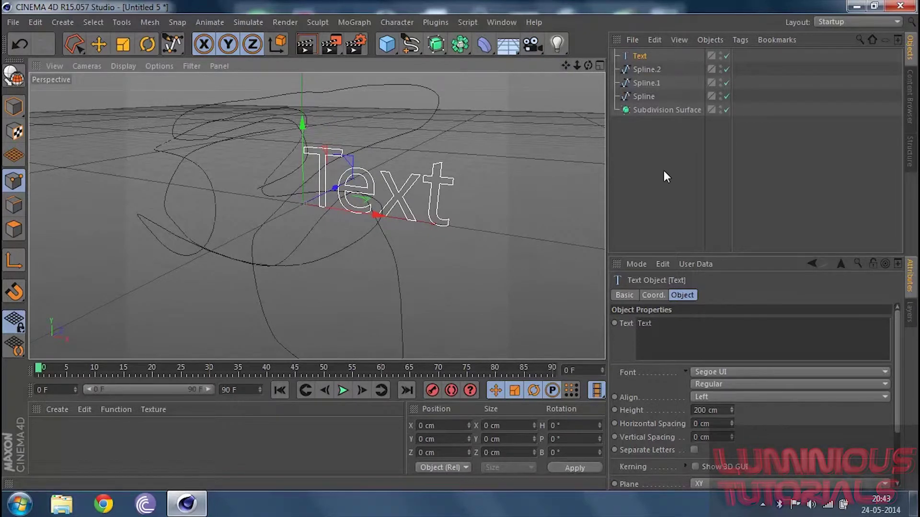
Delete all the splines and the Subdivision Surface, and add an empty Extrude object and delete it
left_click_drag(663, 171, 623, 27)
key("Delete")
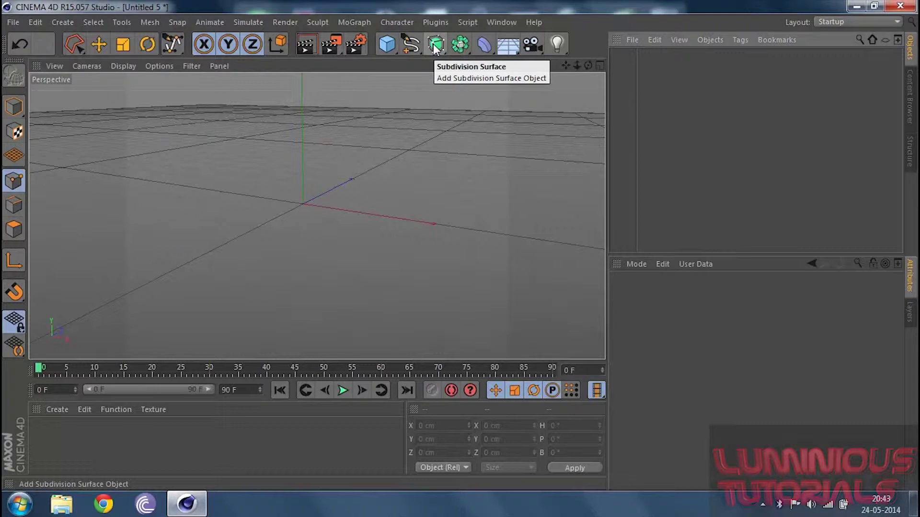
left_click_drag(434, 46, 594, 58)
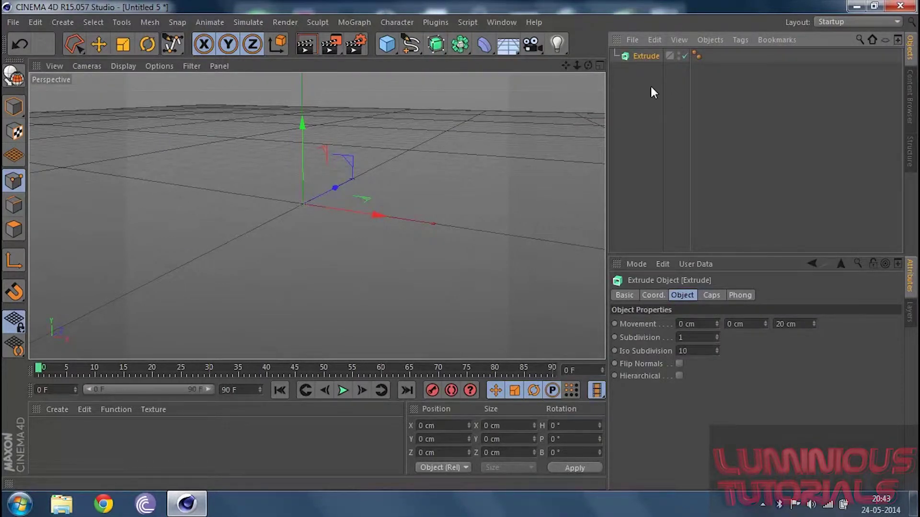
key("Delete")
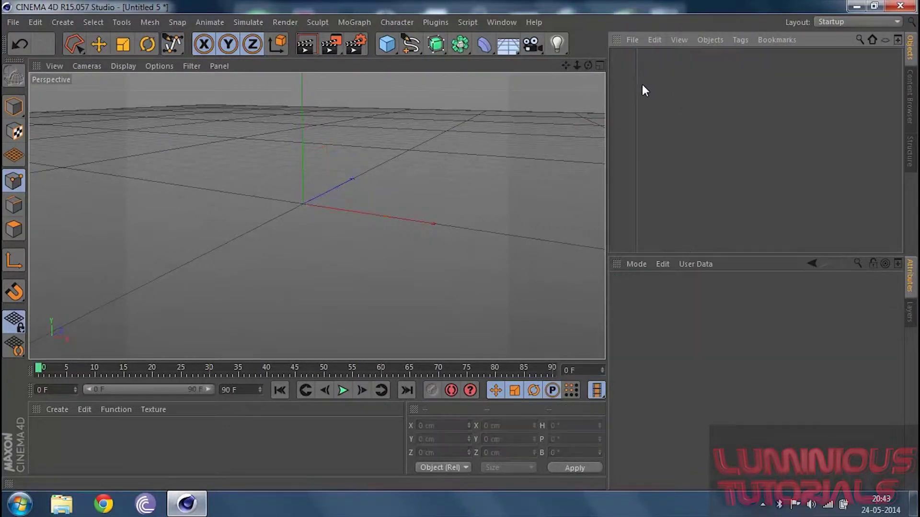
Add a default Text spline and an Extrude object as its parent to turn the text into 3D
left_click(410, 44)
left_click(457, 159)
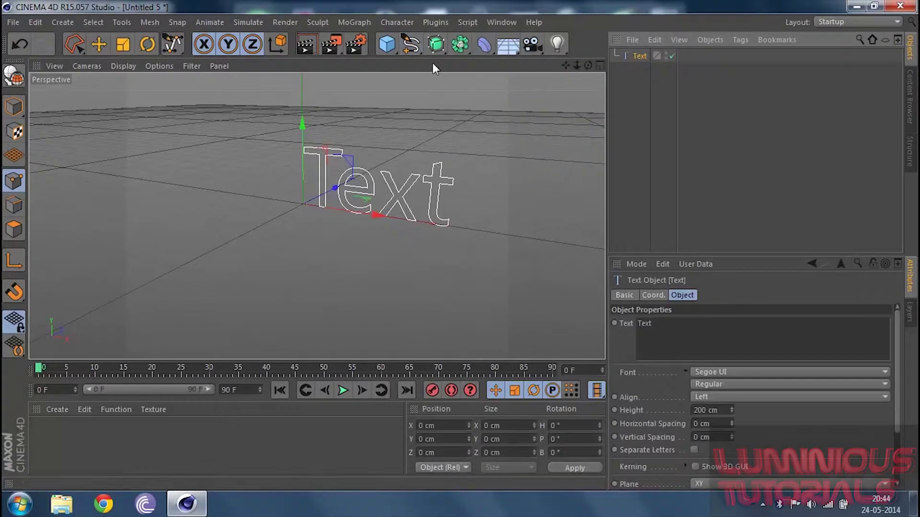
left_click_drag(434, 45, 584, 66)
Switch to the Move tool and render the extruded text in the Perspective view from different angles
left_click_drag(316, 216, 316, 216)
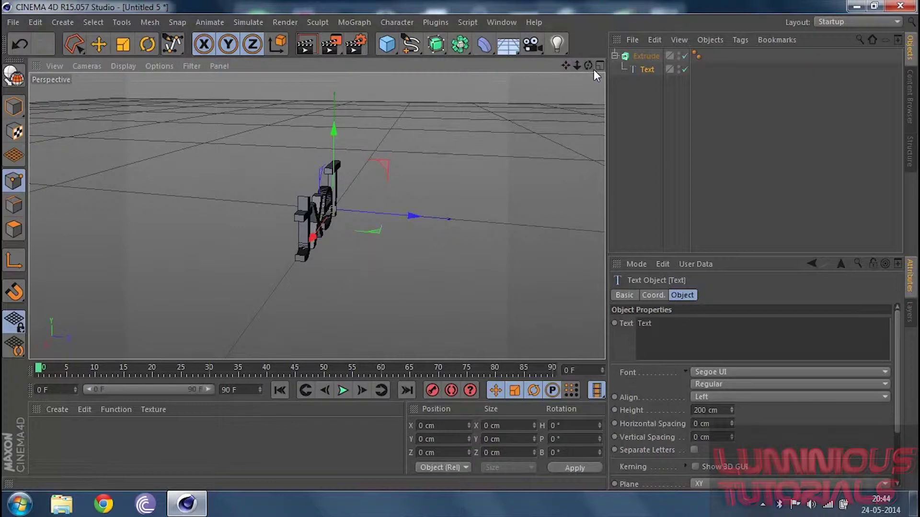
left_click_drag(589, 66, 316, 215)
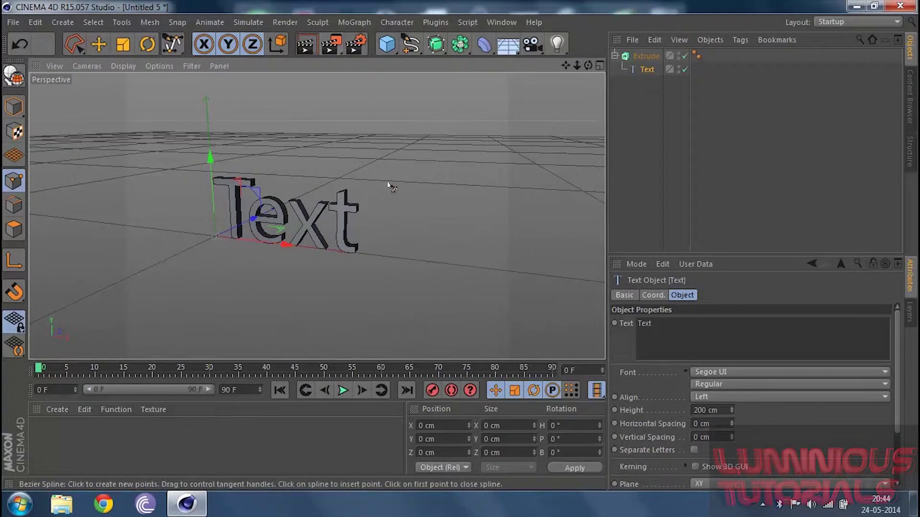
key("e")
key("ctrl+r")
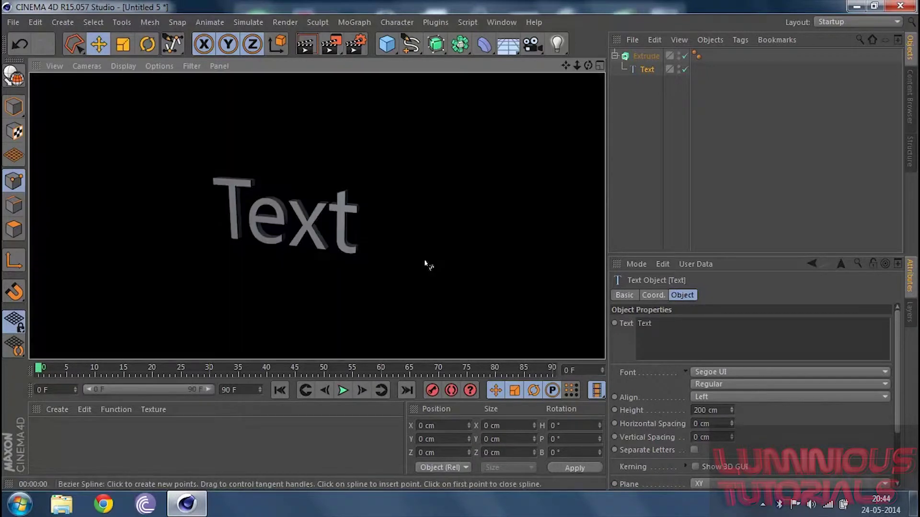
left_click_drag(588, 65, 335, 182)
key("ctrl+r")
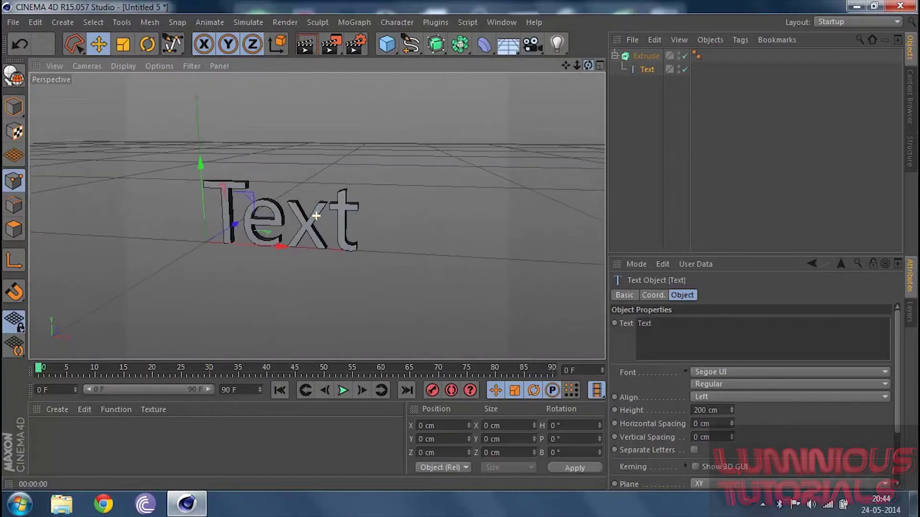
Select the Extrude object together with its Text child and delete both
left_click_drag(655, 109, 642, 51)
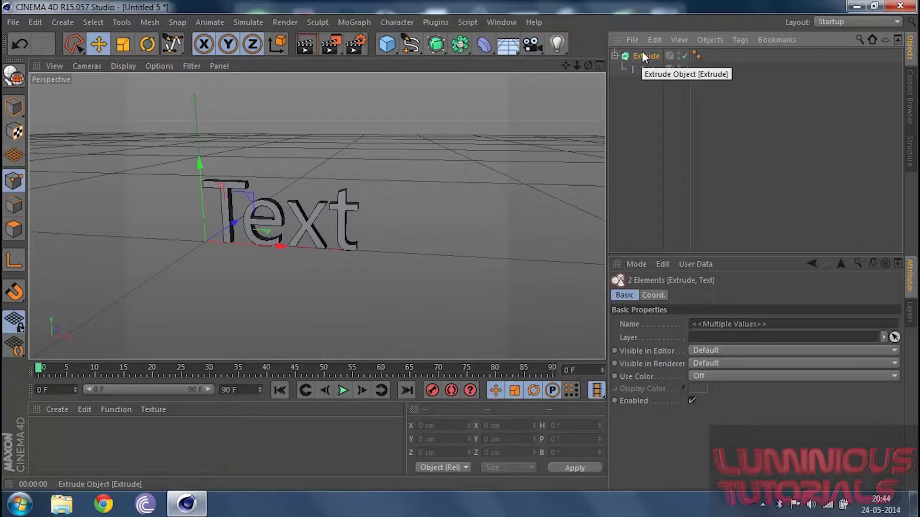
key("Delete")
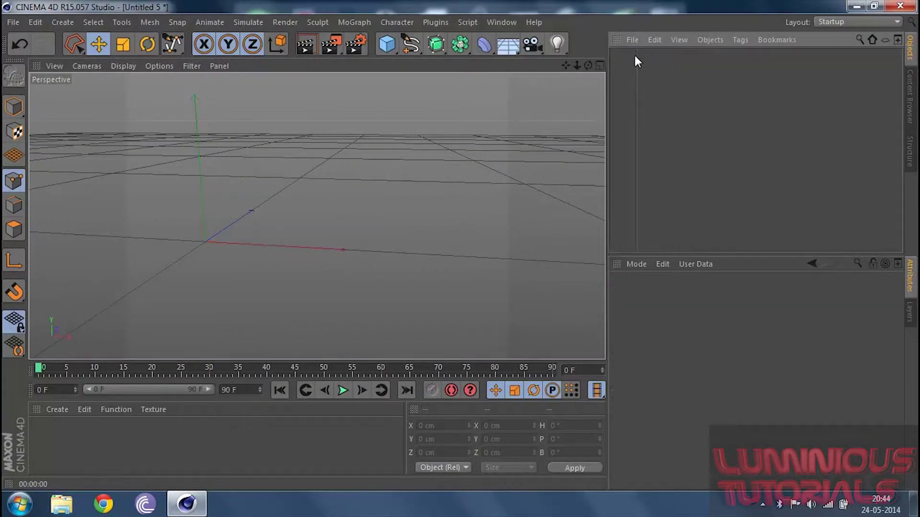
left_click(467, 44)
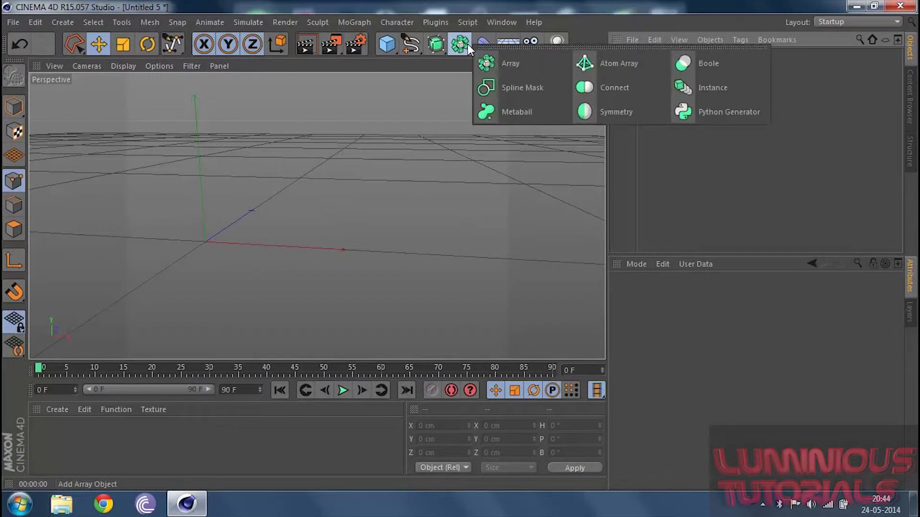
left_click(471, 193)
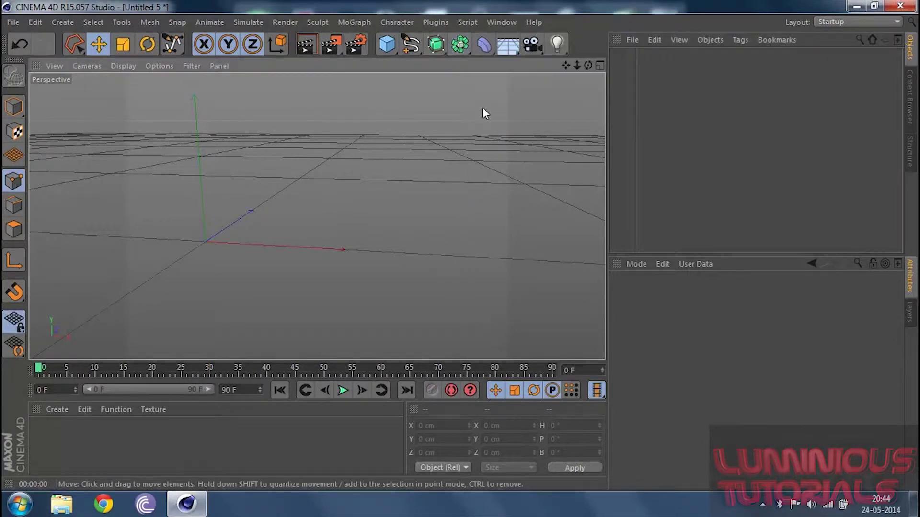
left_click(486, 44)
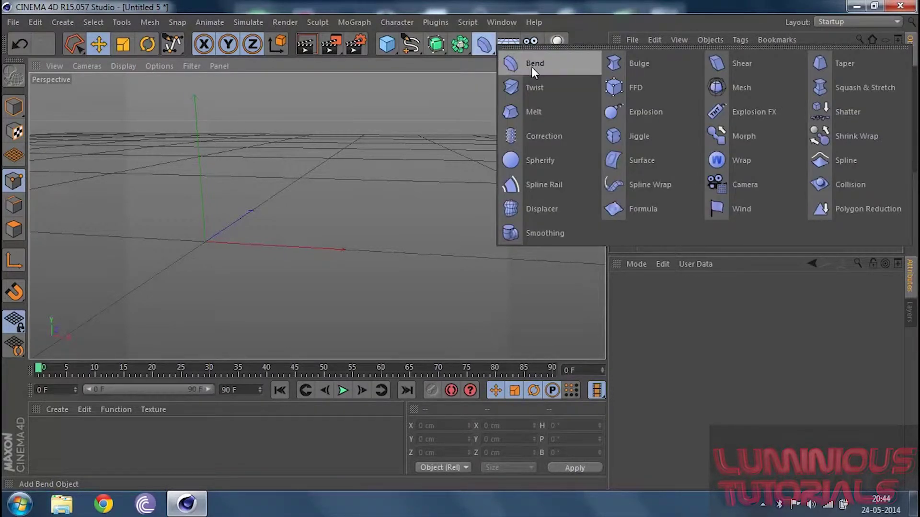
left_click(433, 142)
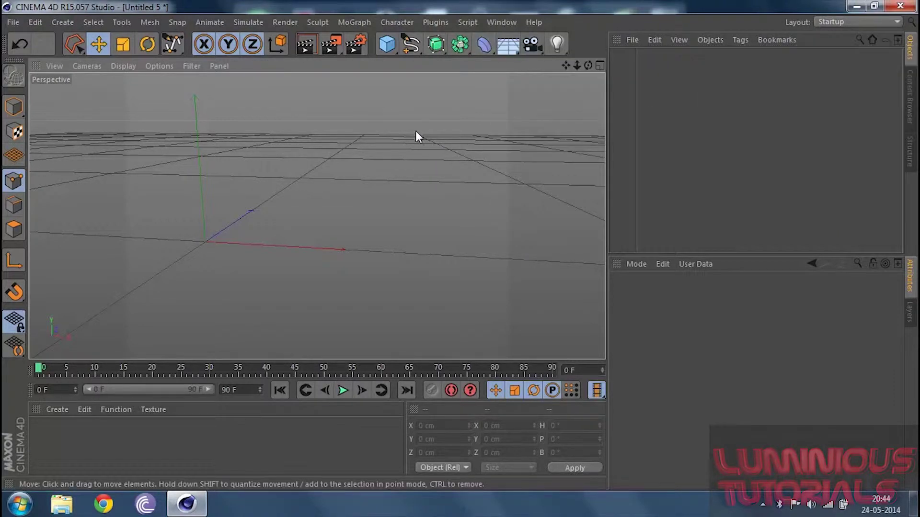
Add a default Cube object to the empty scene
left_click(390, 45)
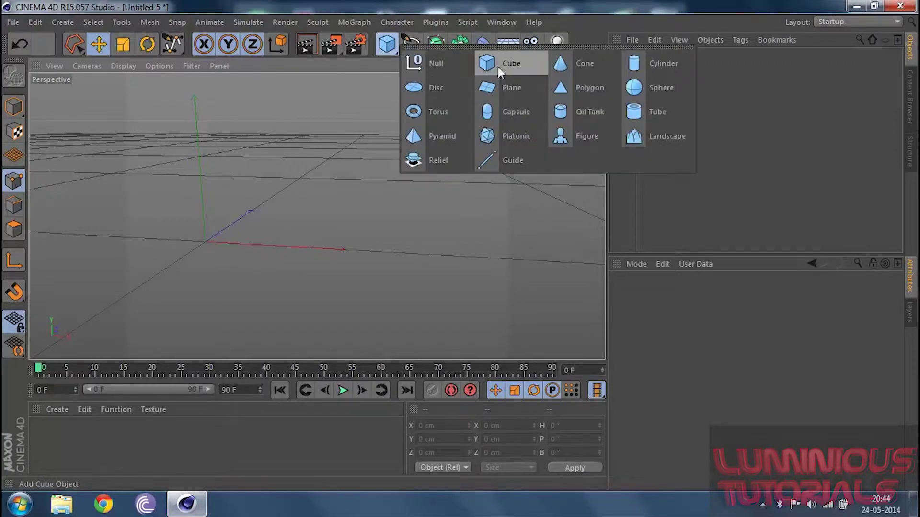
left_click(431, 62)
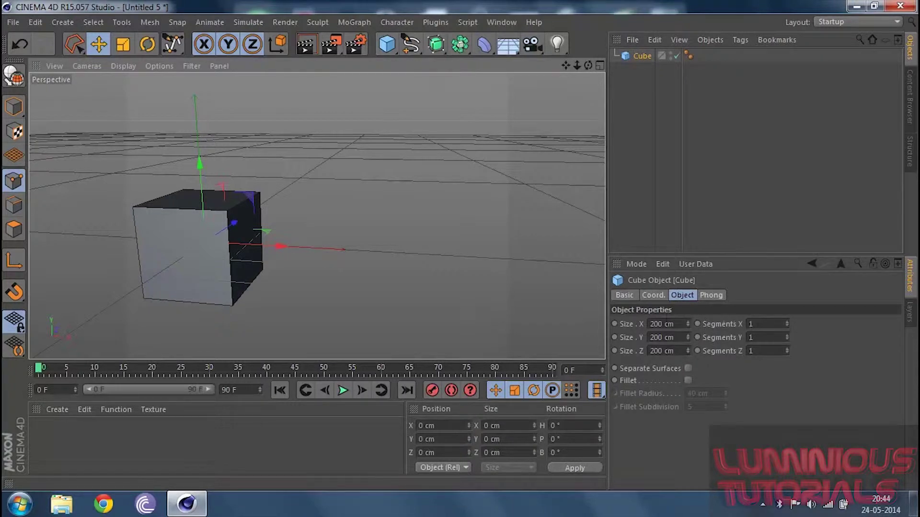
Set the cube's Size X to 5000 cm and Size Y to 3 cm
double_click(661, 324)
type("50")
type("00")
key("Tab")
type("3")
key("shift+Tab")
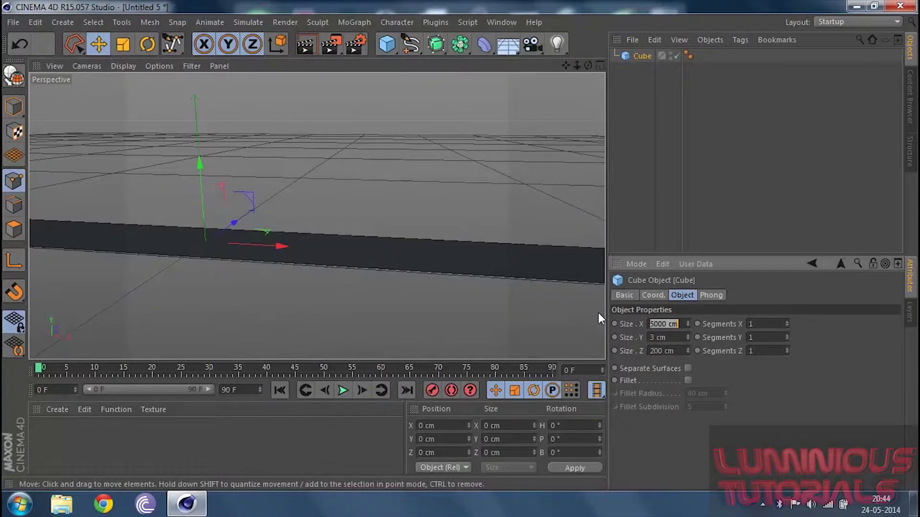
Set the cube's Size X and Size Y back to 200 cm each
type("200")
key("Tab")
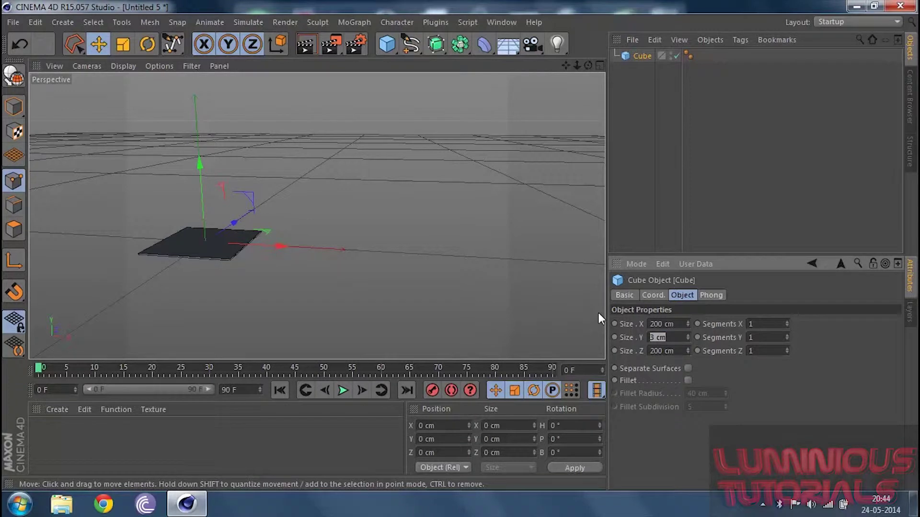
type("200")
key("Return")
key("shift+Tab")
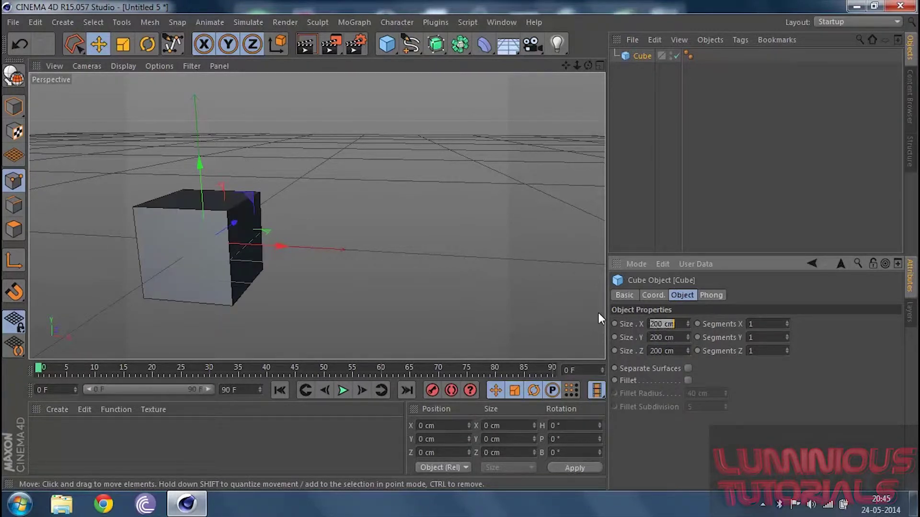
Make the cube a thin upright bar with Size X 10 cm, Size Y 200 cm and Size Z 10 cm
type("10")
key("Tab")
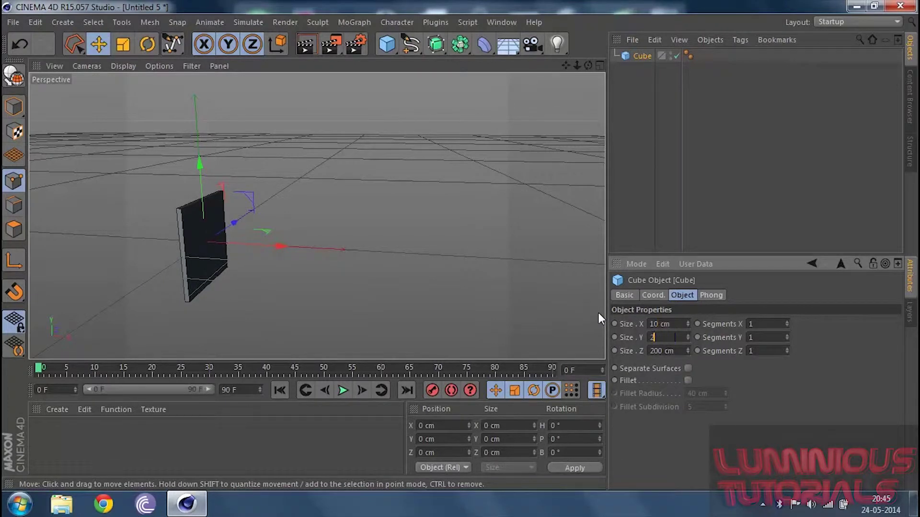
key("Tab")
type("10")
key("Return")
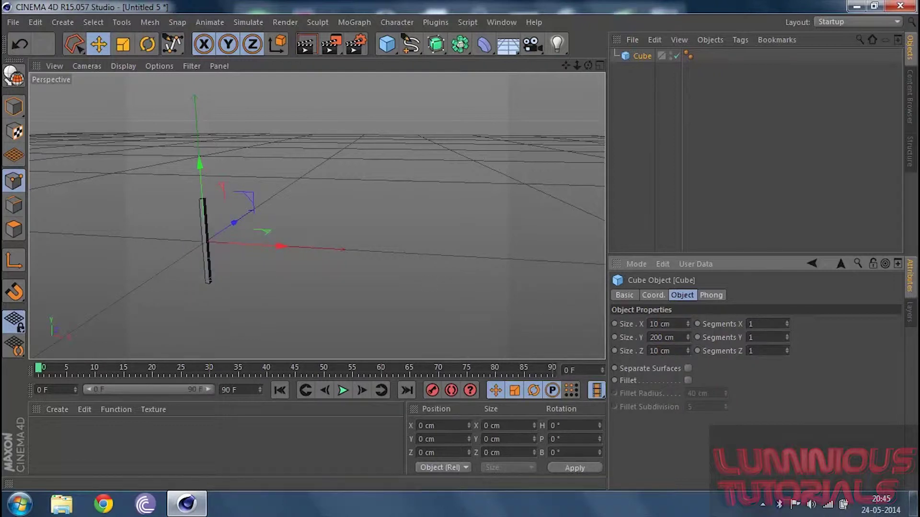
Set the thin bar's Size Y to 400 cm
left_click(662, 337)
key("BackSpace")
key("BackSpace")
type("400")
key("Return")
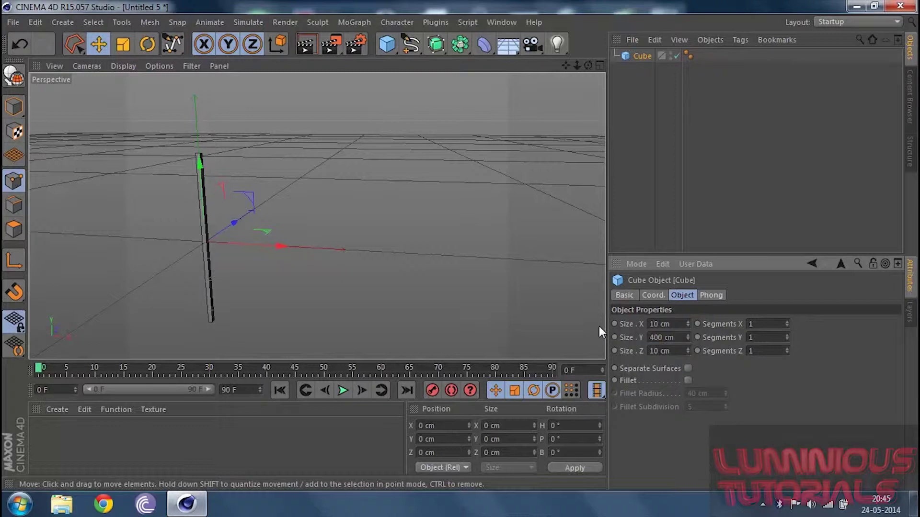
Set the thin bar's Size Y to 600 cm and move it slightly upward along the Y axis
key("BackSpace")
key("BackSpace")
key("BackSpace")
key("BackSpace")
key("BackSpace")
key("BackSpace")
type("600")
key("Return")
left_click_drag(200, 167, 202, 145)
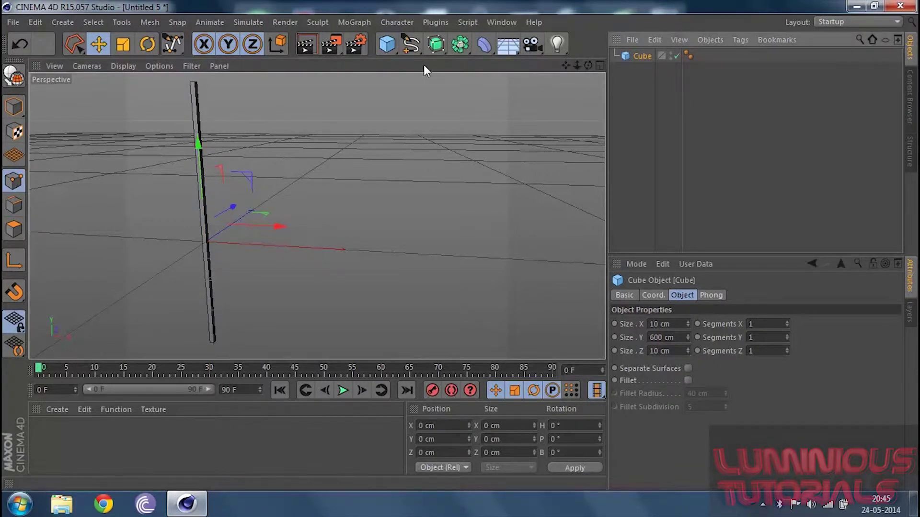
Add a Bend deformer as a child of the cube, fitted to its 10 × 600 × 10 cm size
left_click(485, 44)
left_click(525, 64)
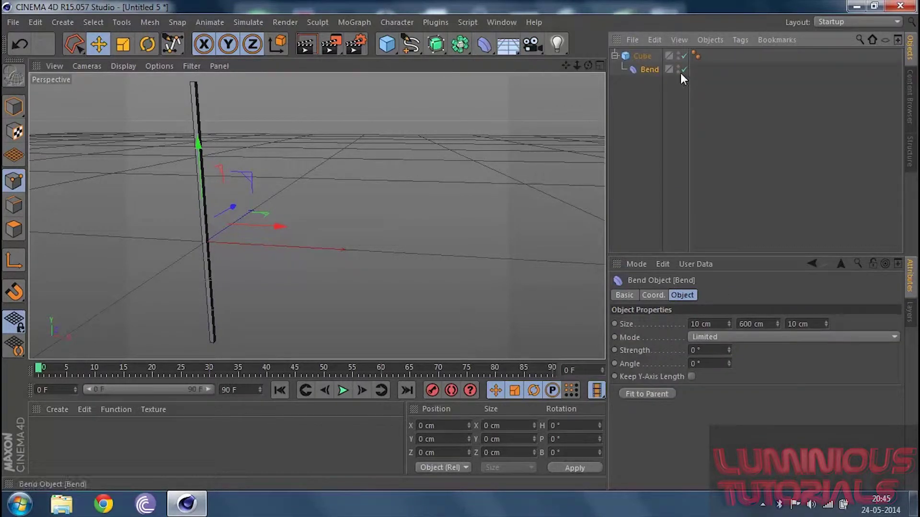
left_click(661, 98)
left_click(644, 55)
left_click(649, 69)
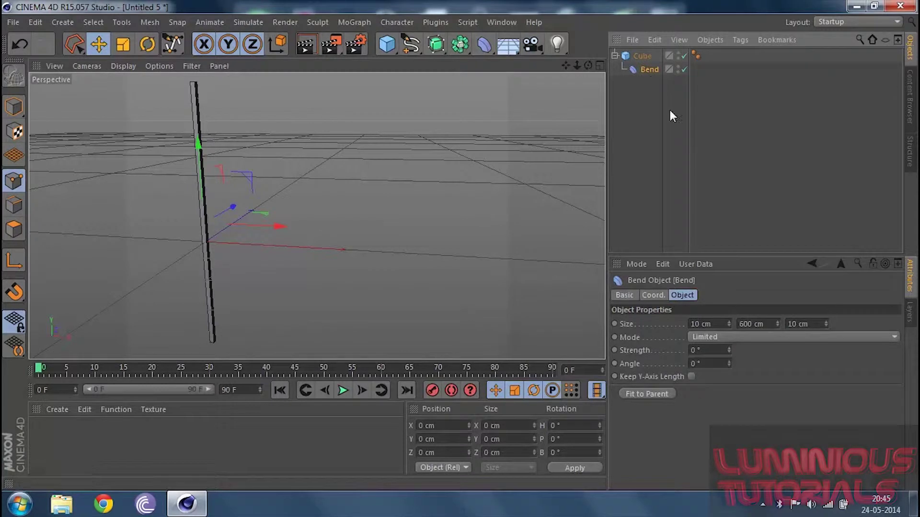
Set the cube's segments in X, Y and Z to 10 each
left_click(644, 57)
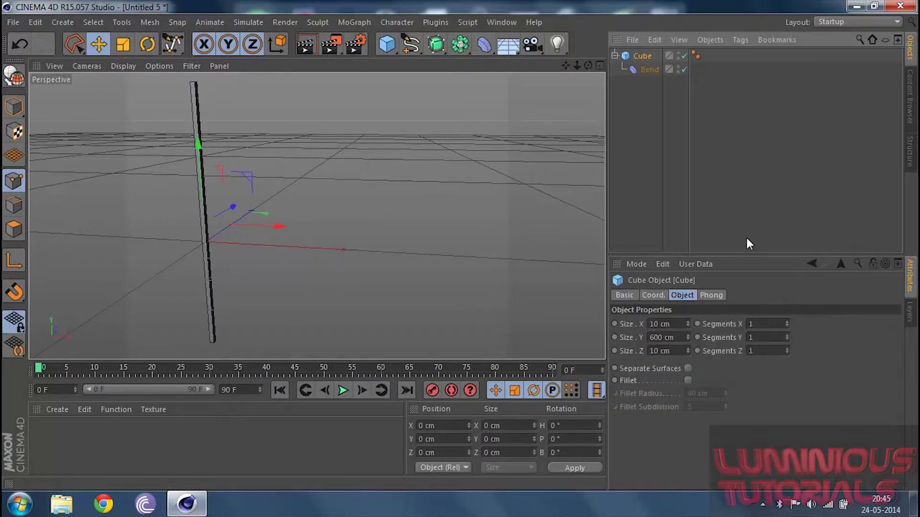
left_click(772, 323)
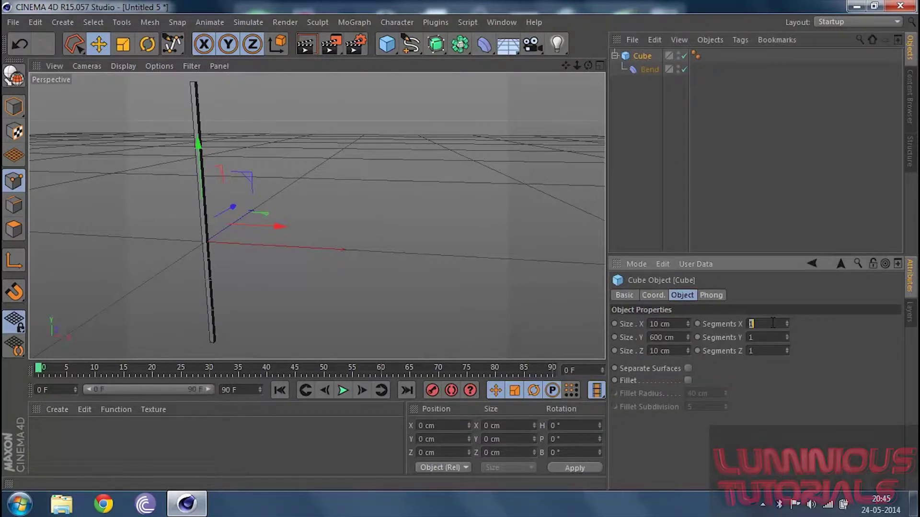
type("10")
key("Tab")
type("10")
key("Tab")
type("10")
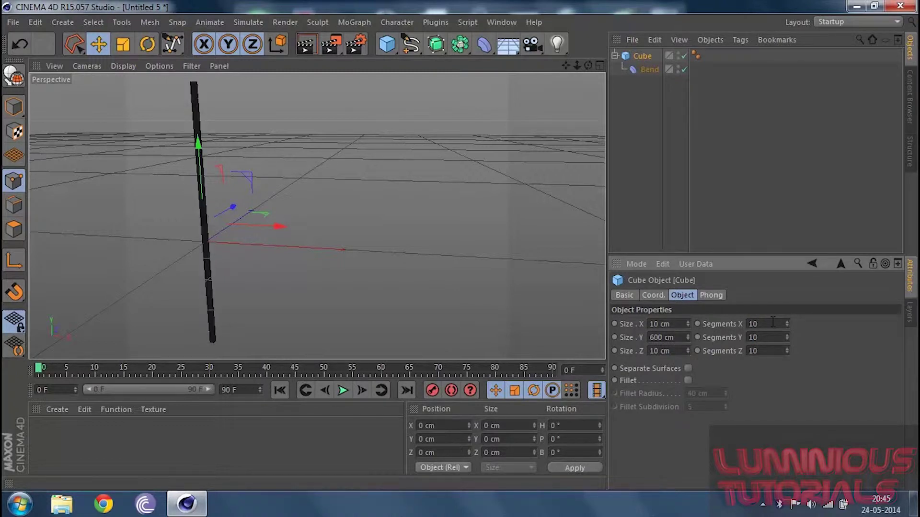
Set the Bend deformer's Strength to 132° and render the bent bar in the Perspective view
left_click(641, 69)
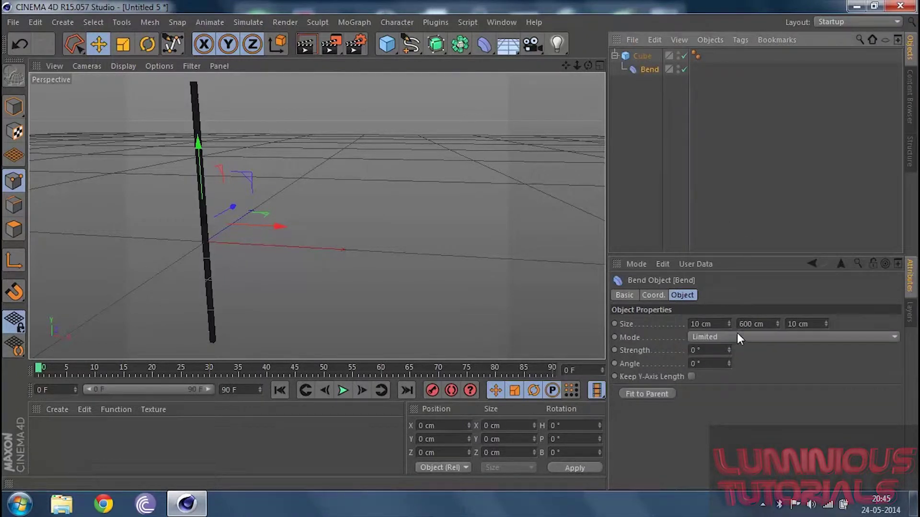
left_click_drag(728, 349, 778, 343)
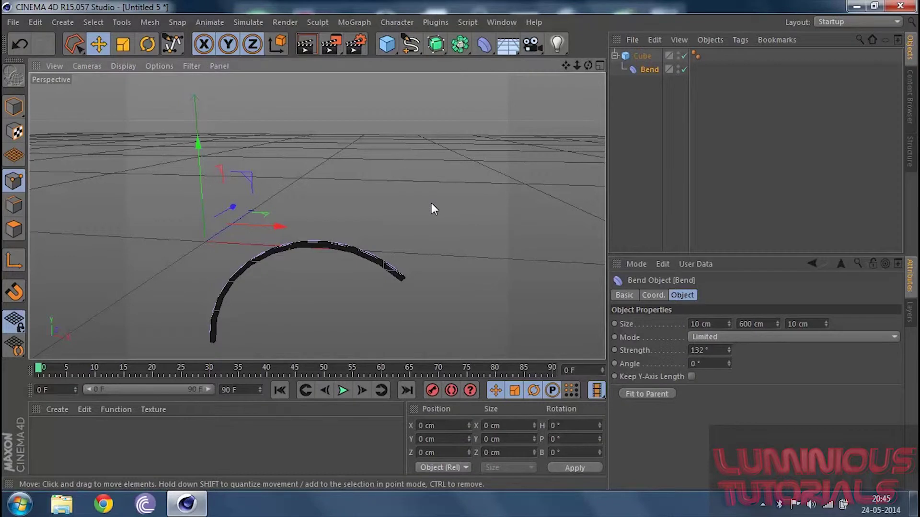
key("ctrl+r")
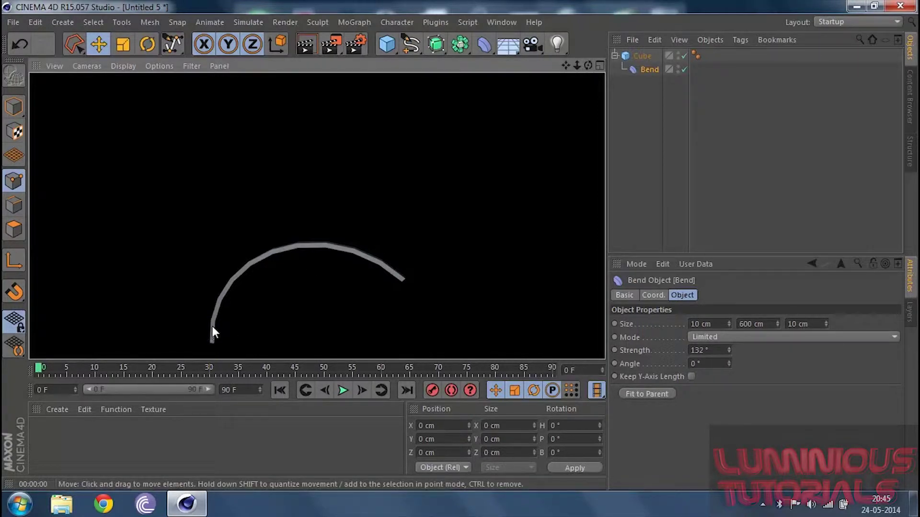
Set the cube's segments in X, Y and Z to 100 each and render the smoother bend in the Perspective view
left_click(644, 55)
left_click(769, 324)
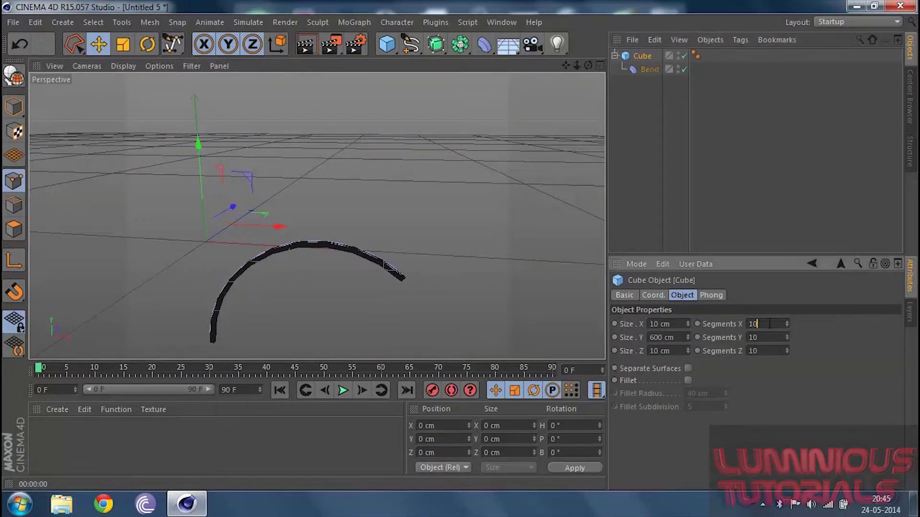
type("0")
key("Tab")
type("100")
key("Tab")
type("100")
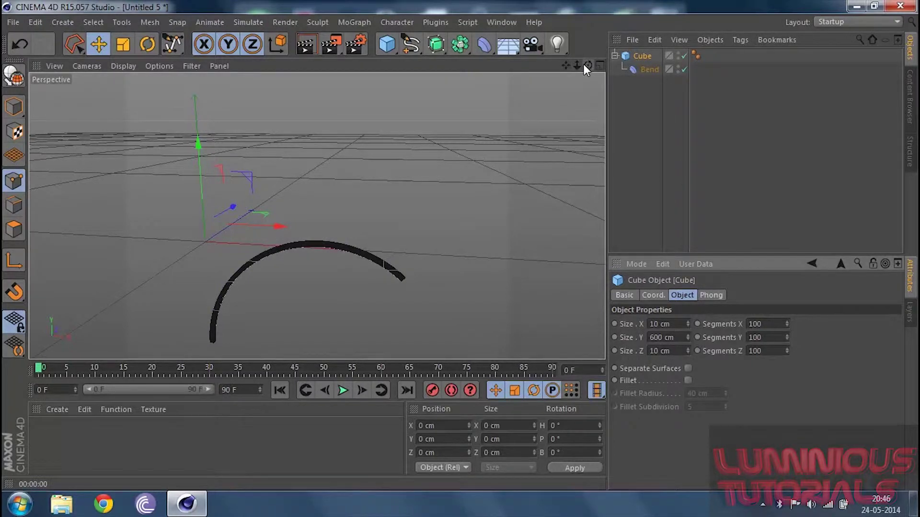
key("ctrl+r")
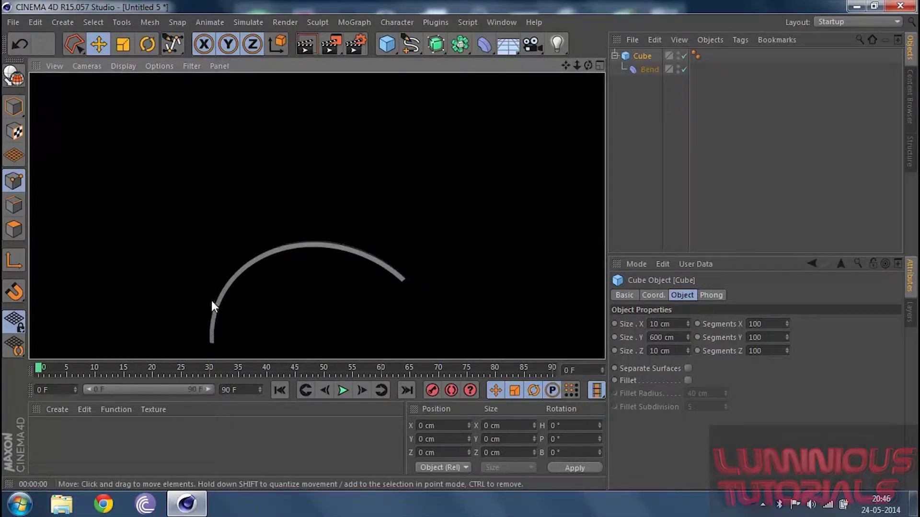
left_click(456, 246)
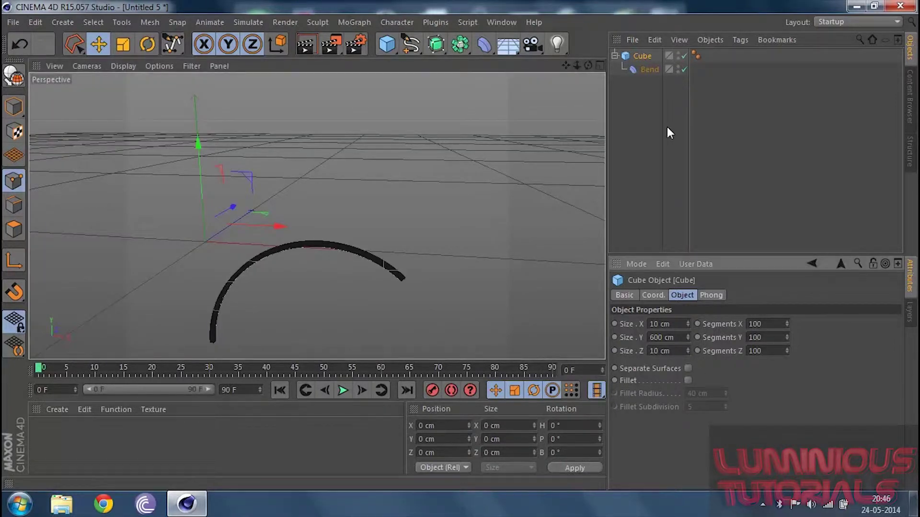
Set the Bend deformer's Angle to 141°, and delete the cube together with its deformer after rendering
left_click(650, 70)
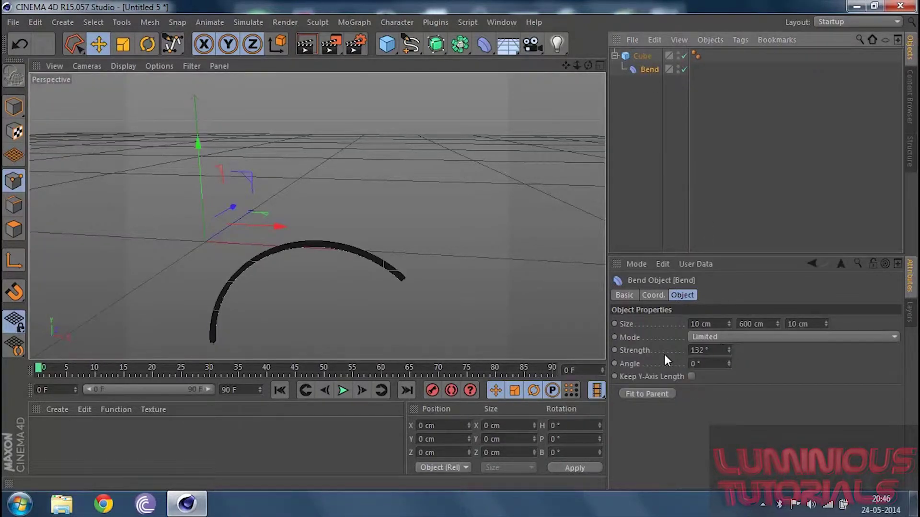
left_click_drag(731, 364, 729, 268)
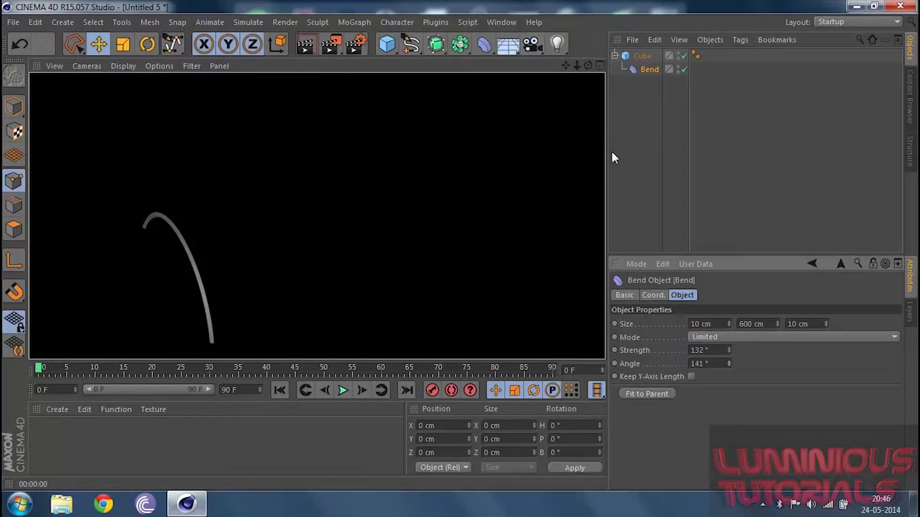
left_click_drag(653, 122, 622, 5)
key("Delete")
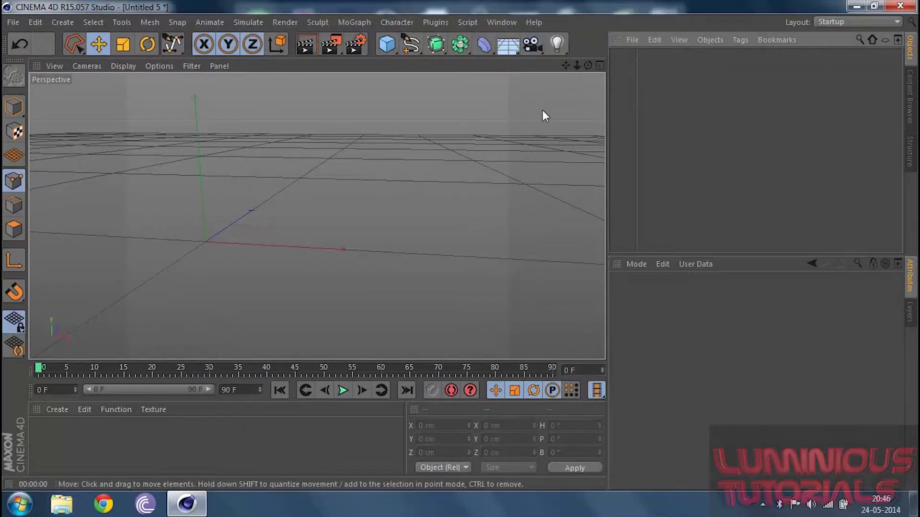
Add a Floor object and a Sky object to the scene, and delete both again
left_click(510, 48)
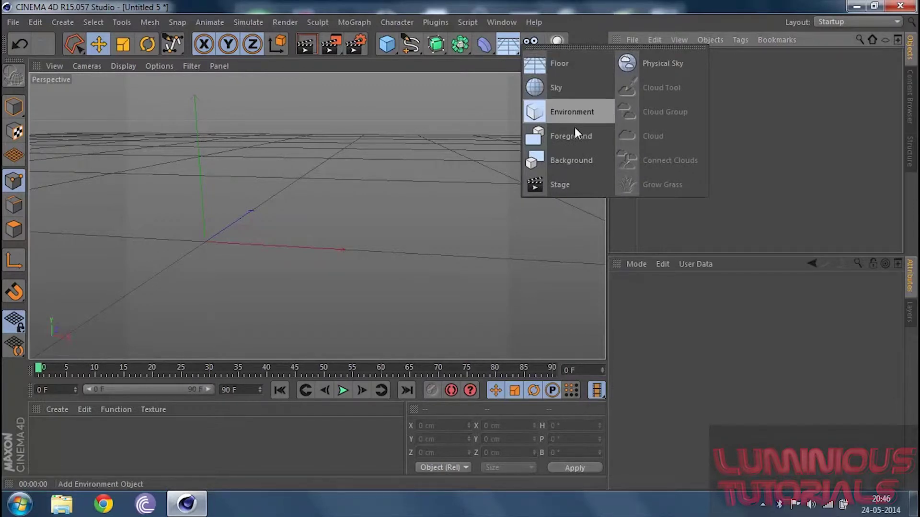
left_click(576, 65)
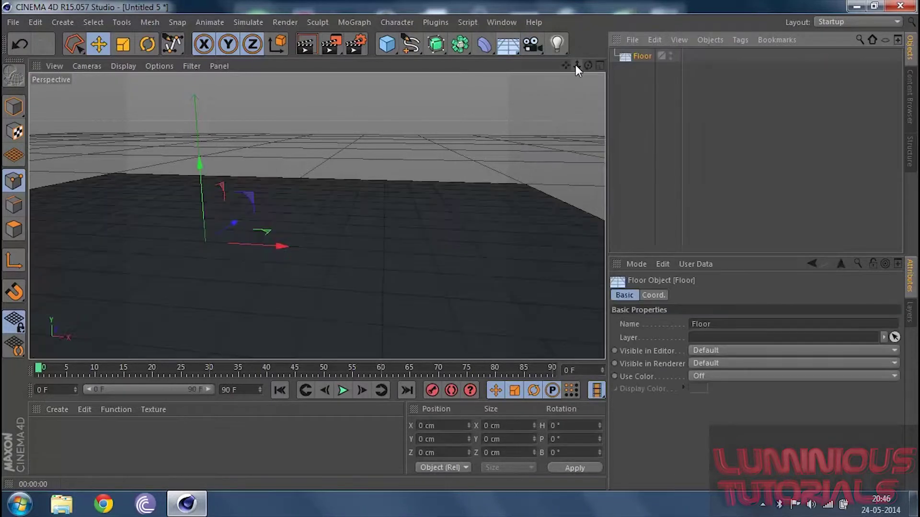
left_click(515, 53)
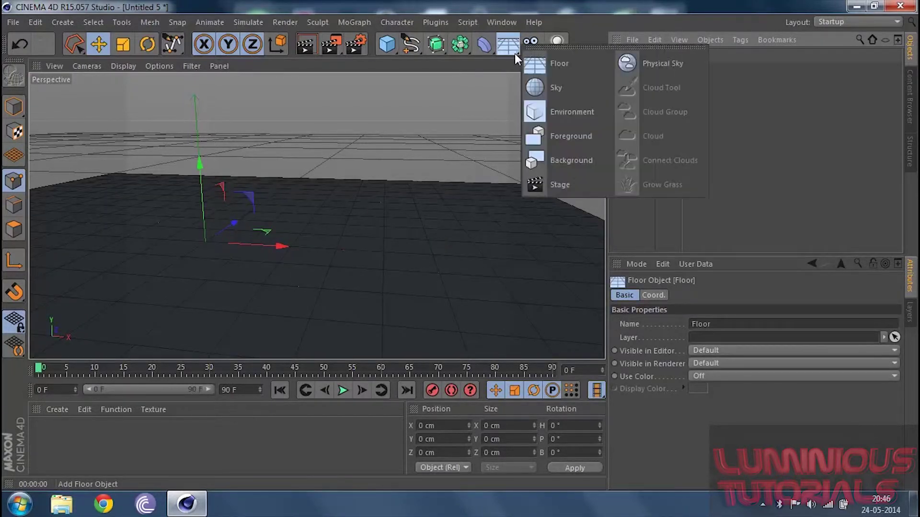
left_click(576, 93)
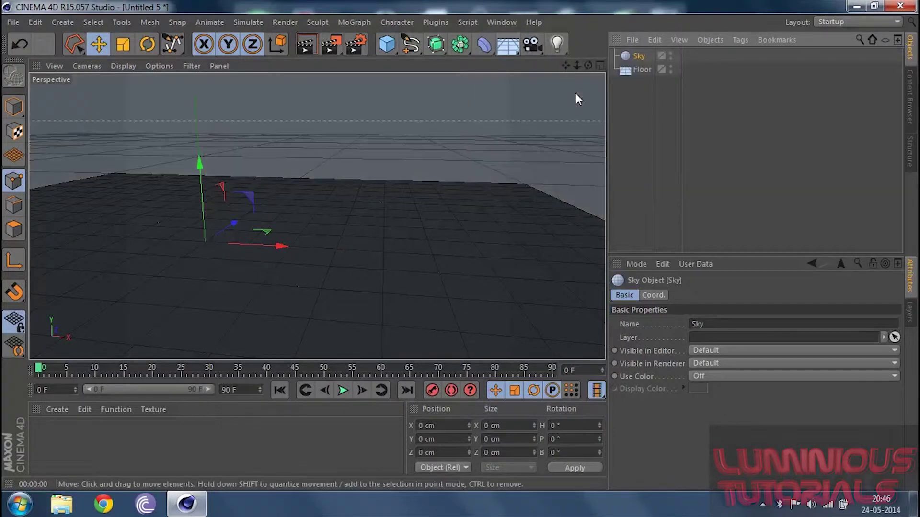
left_click_drag(631, 117, 648, 26)
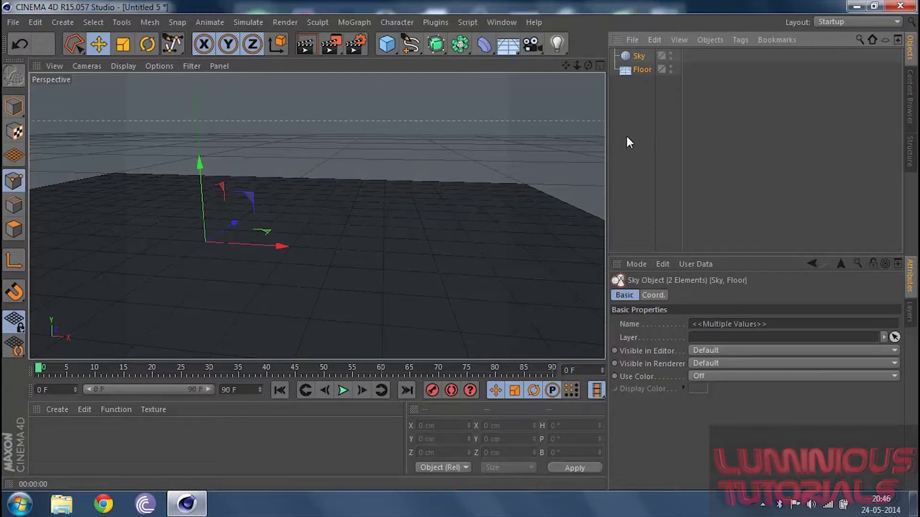
key("Delete")
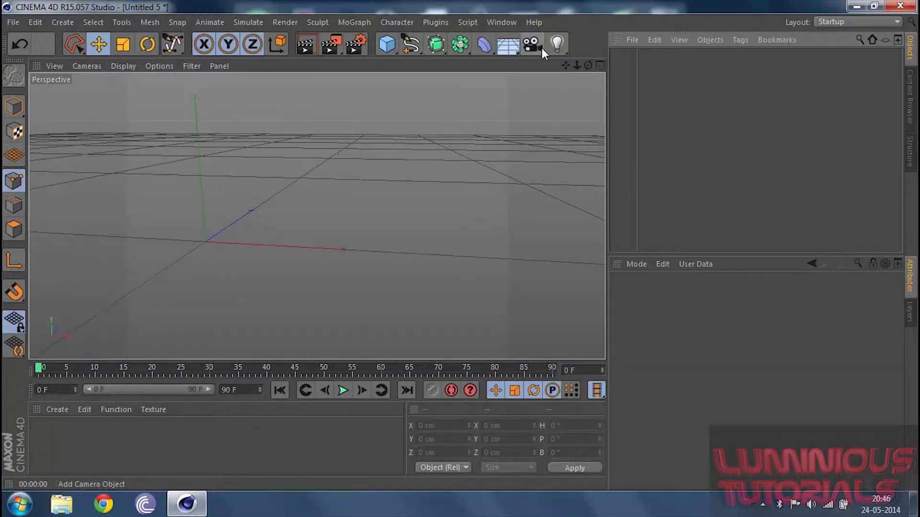
left_click(541, 47)
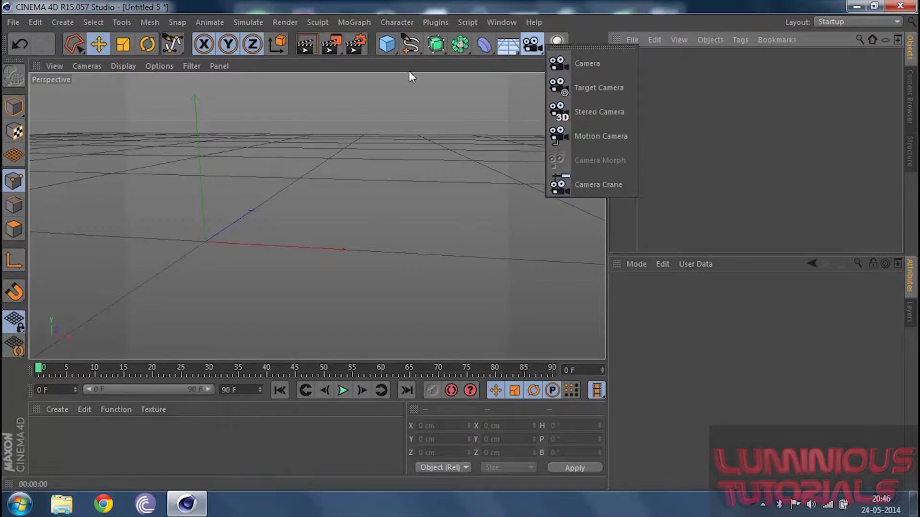
left_click(340, 24)
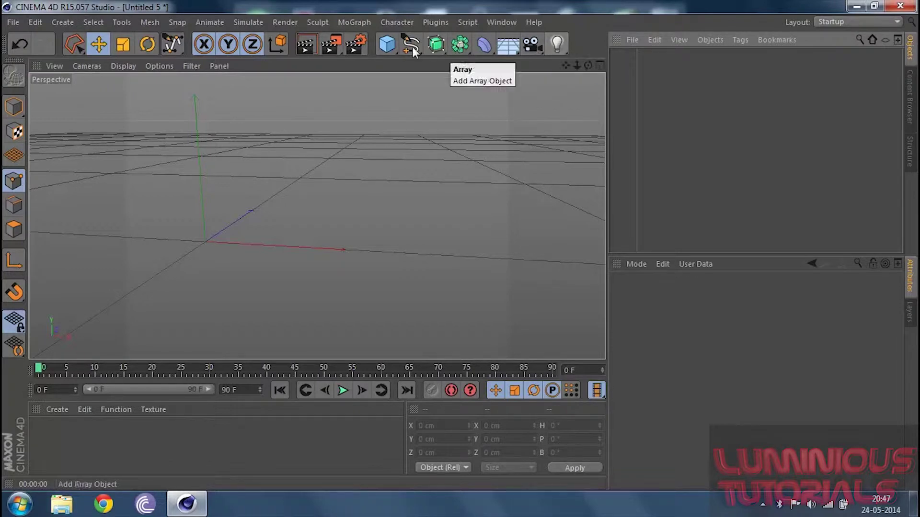
Add a cube and move it along the positive X axis and back along the Z axis
left_click_drag(387, 44, 493, 63)
left_click_drag(282, 244, 381, 241)
left_click_drag(314, 230, 341, 166)
Add a Floor and a Light, and move the light up and along the X axis to the right of the cube
left_click_drag(508, 44, 593, 68)
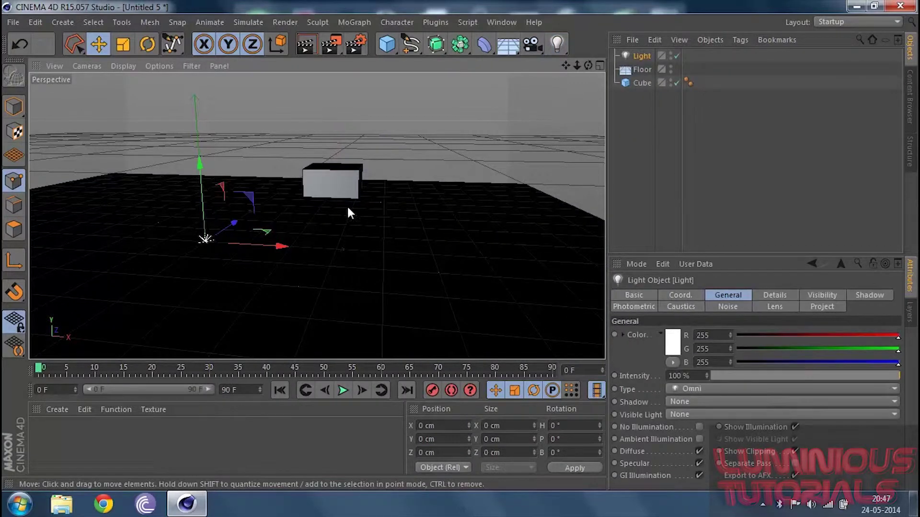
left_click_drag(205, 179, 203, 125)
left_click_drag(283, 196, 496, 205)
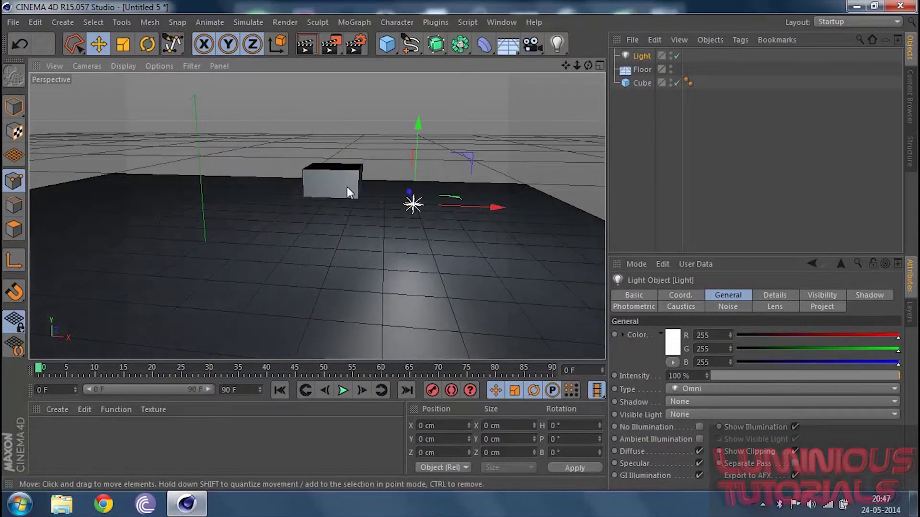
Raise the cube above the floor, bring it forward along the Z axis, and render the Perspective view
left_click(317, 194)
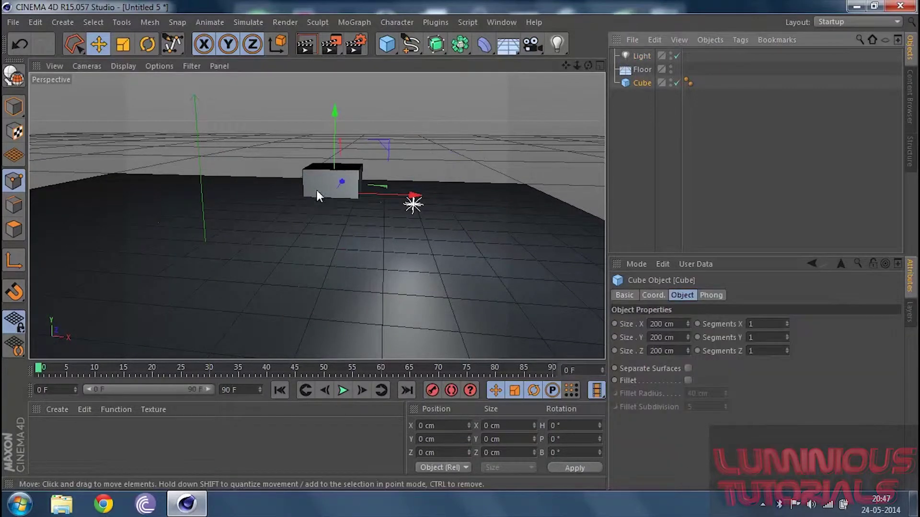
left_click_drag(336, 111, 339, 85)
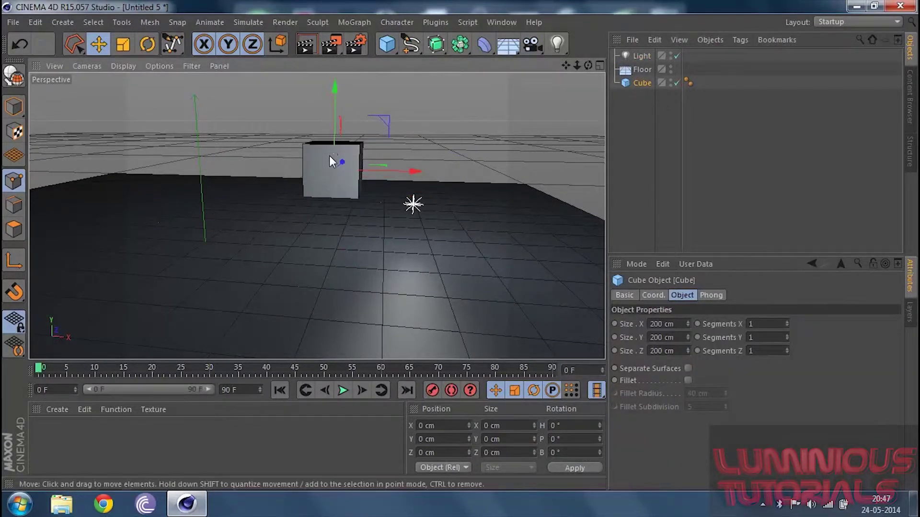
left_click_drag(342, 160, 328, 180)
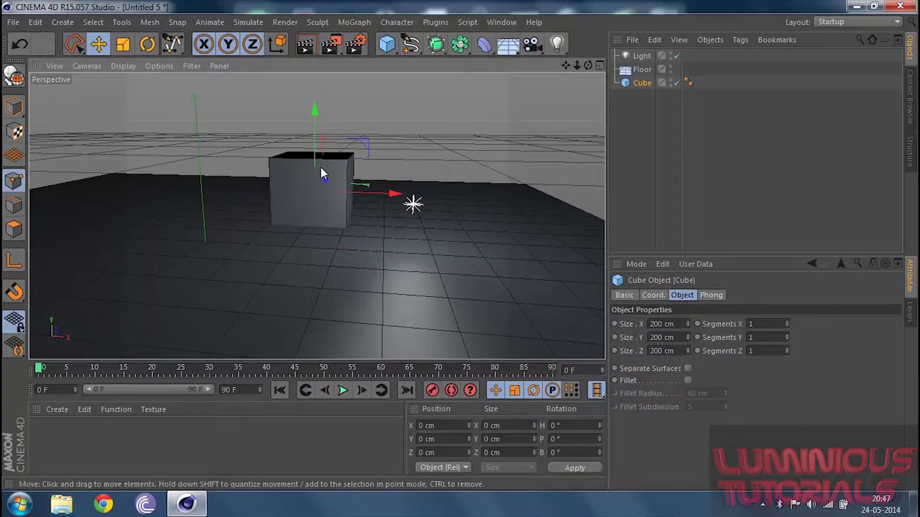
left_click(315, 41)
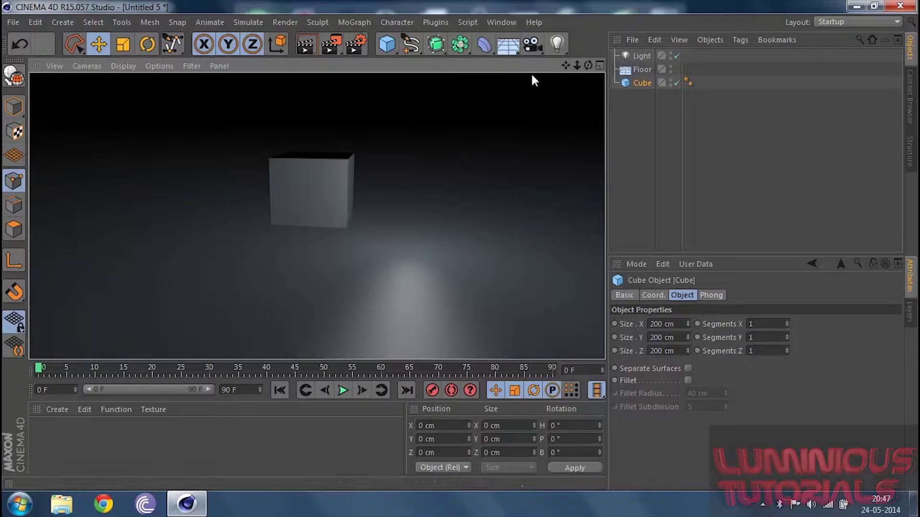
Add a second light to the scene and delete it
left_click(555, 43)
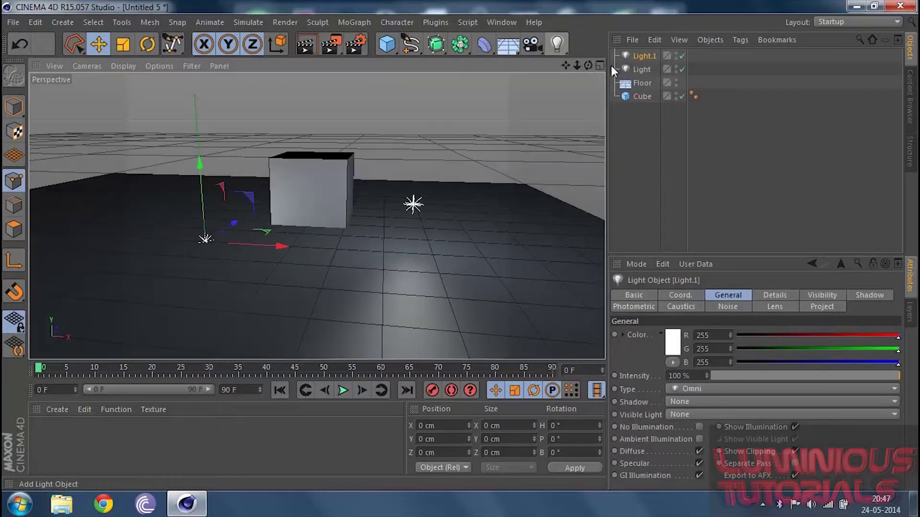
key("Delete")
Set the light's Shadow type to Shadow Maps (Soft) and render the Perspective view
left_click(642, 56)
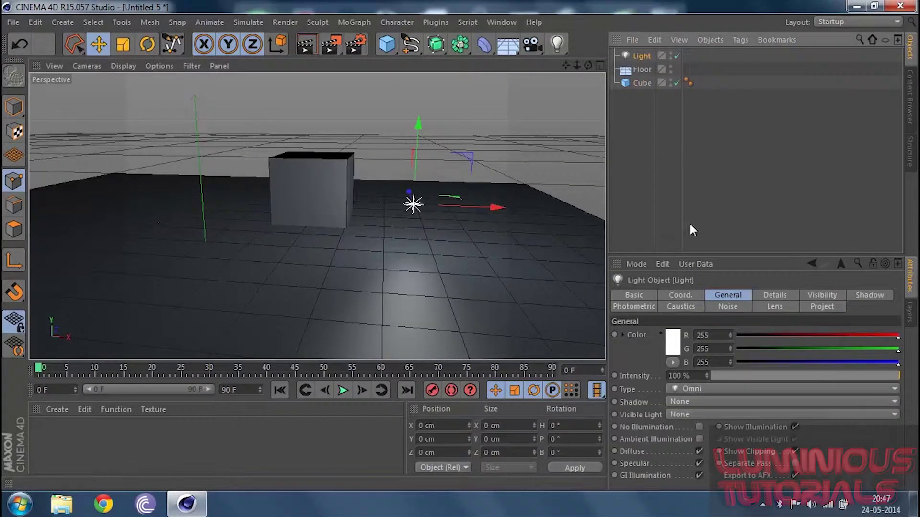
left_click(699, 401)
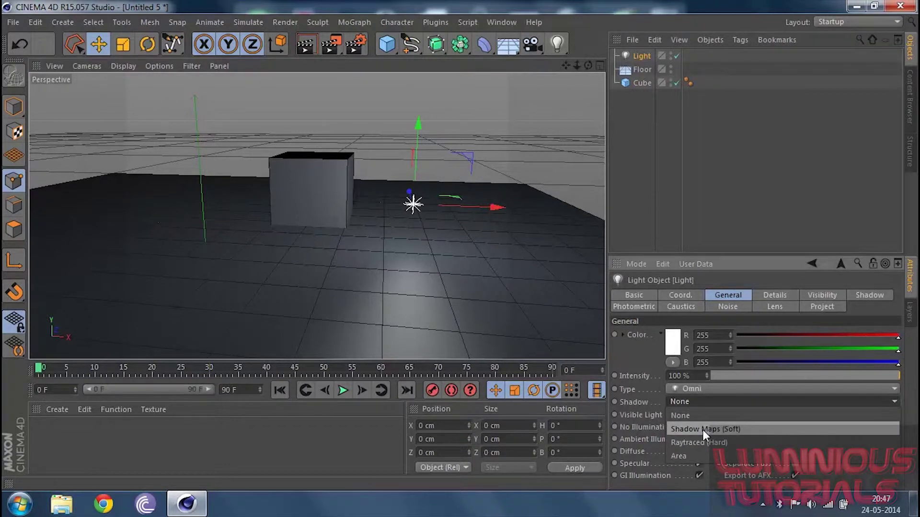
left_click(702, 429)
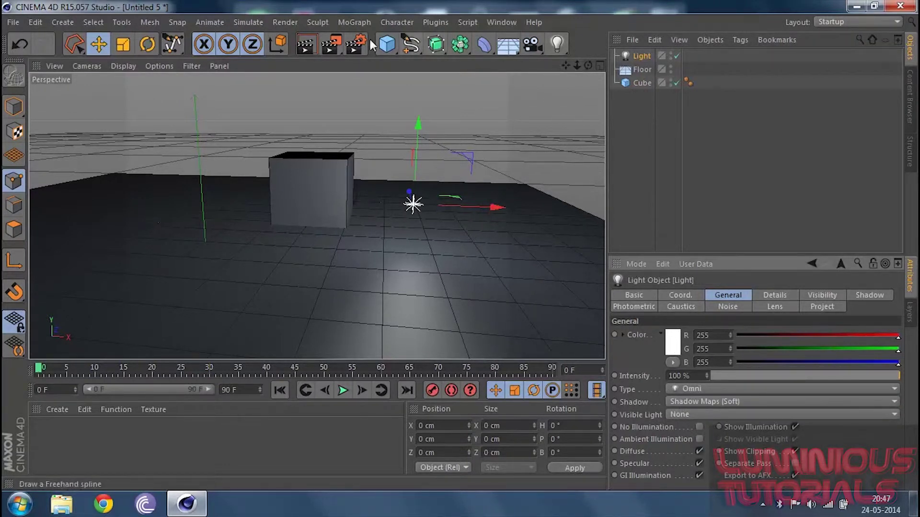
left_click(305, 45)
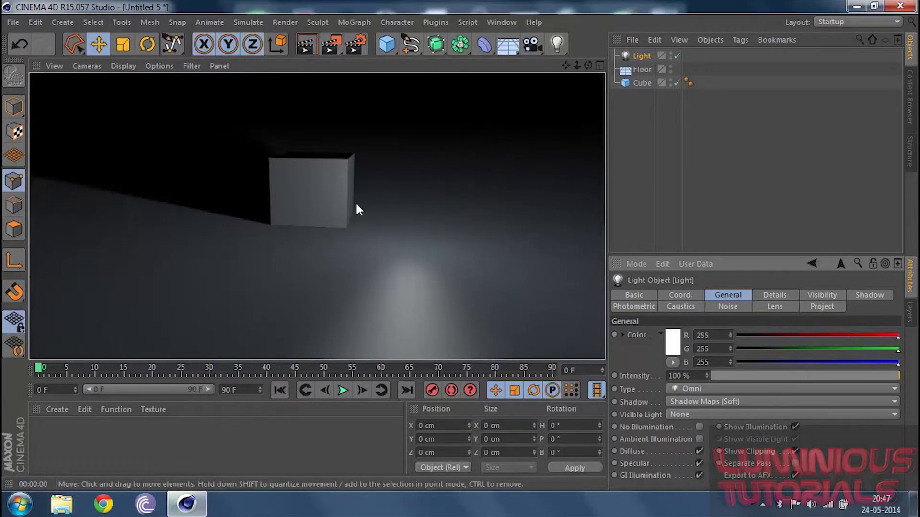
Delete the light, floor and cube, and add a new default cube to the empty scene
left_click_drag(619, 123, 631, 12)
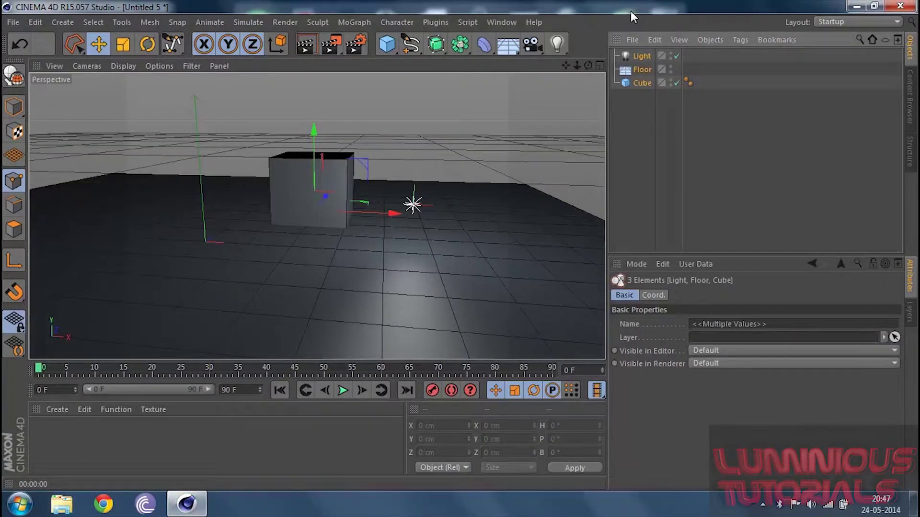
key("Delete")
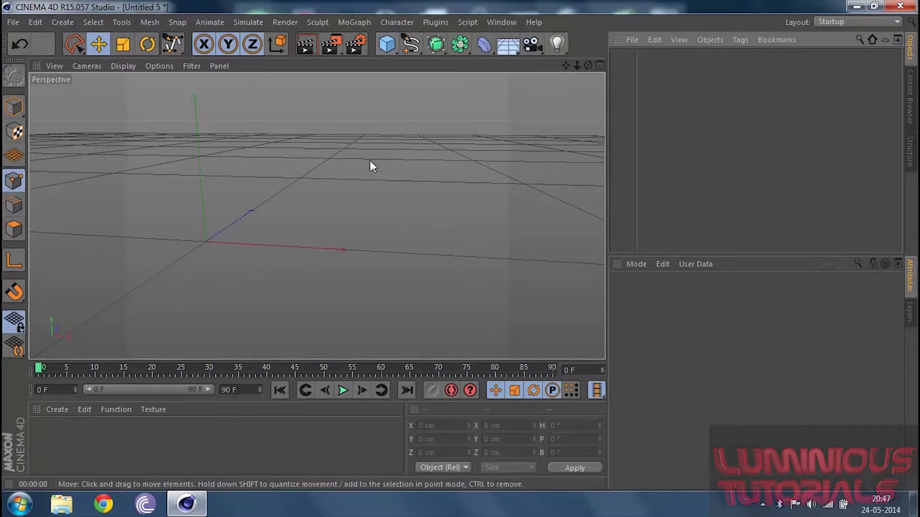
left_click(387, 55)
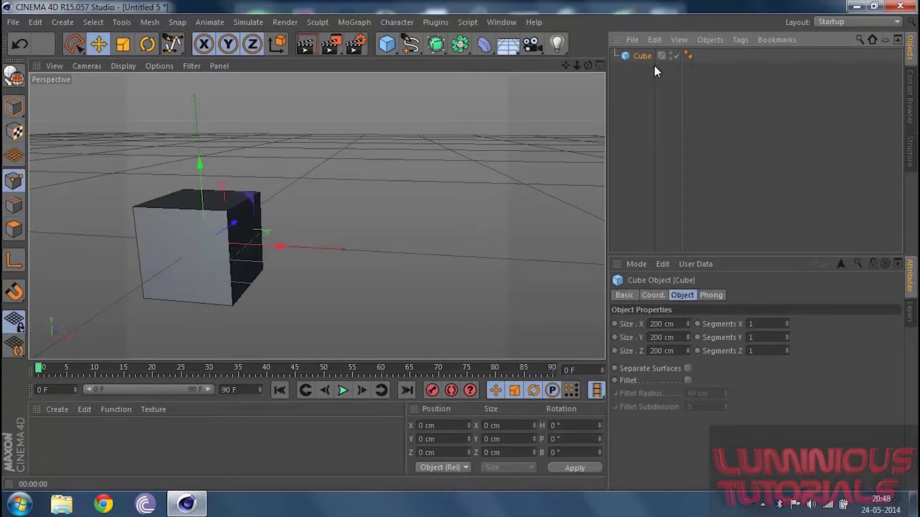
Rename the cube as box and move it along the positive X axis and slightly back along the Z axis
double_click(644, 56)
key("Return")
double_click(645, 56)
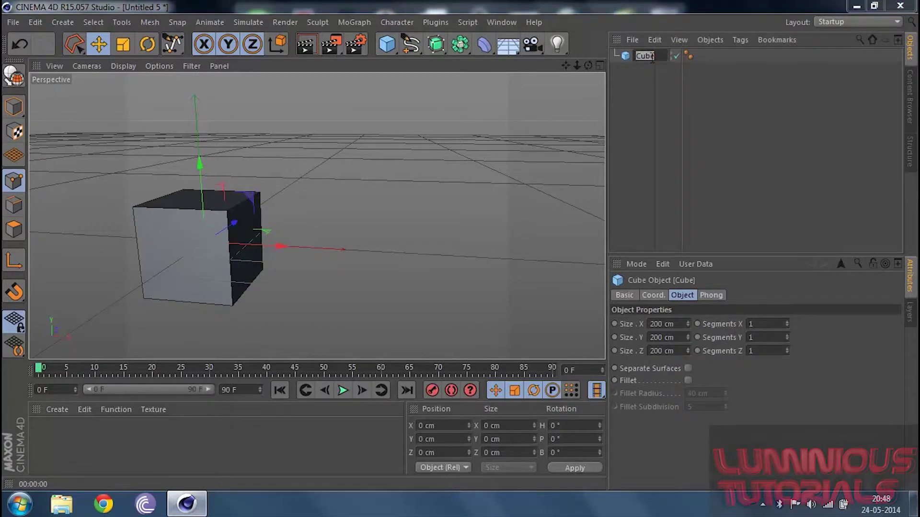
type("box")
key("Return")
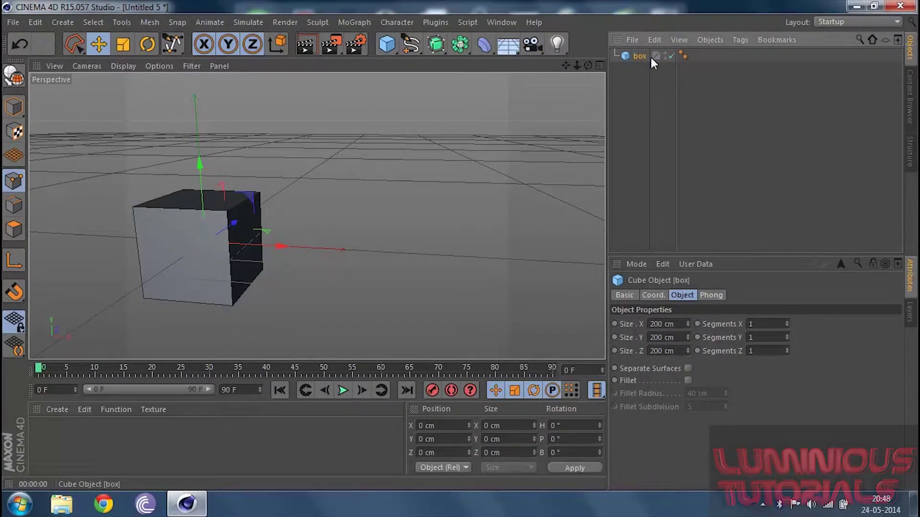
left_click_drag(281, 246, 391, 250)
mouse_move(337, 219)
left_mouse_down()
mouse_move(328, 222)
mouse_move(353, 171)
mouse_move(338, 205)
left_mouse_up()
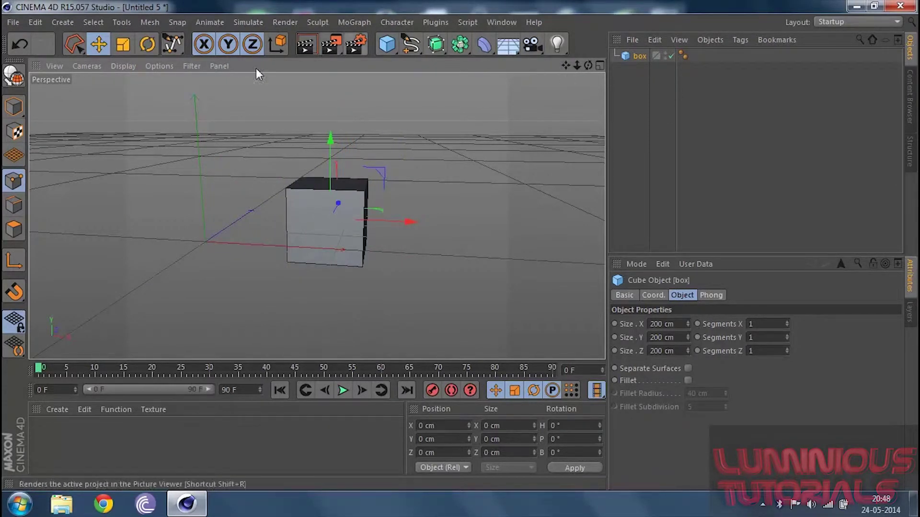
Hide the grid in the Perspective view and deselect the box
left_click(162, 66)
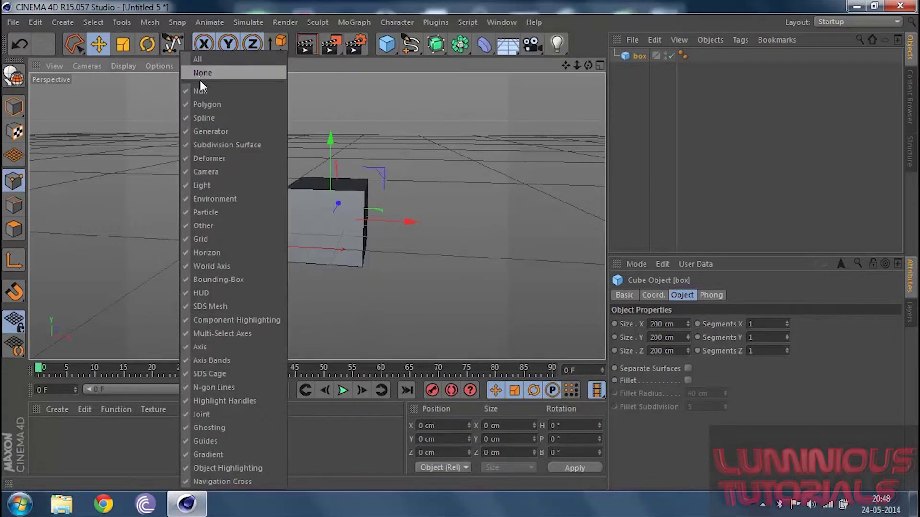
left_click(229, 238)
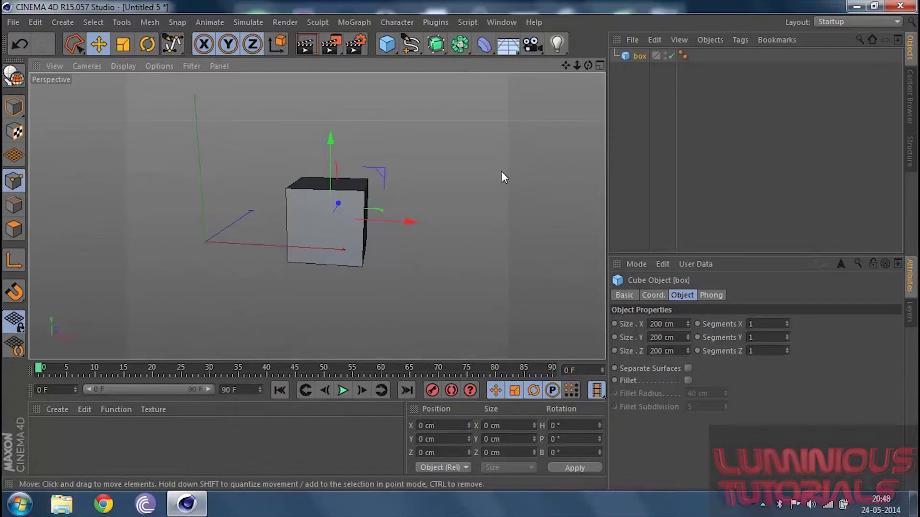
left_click(663, 146)
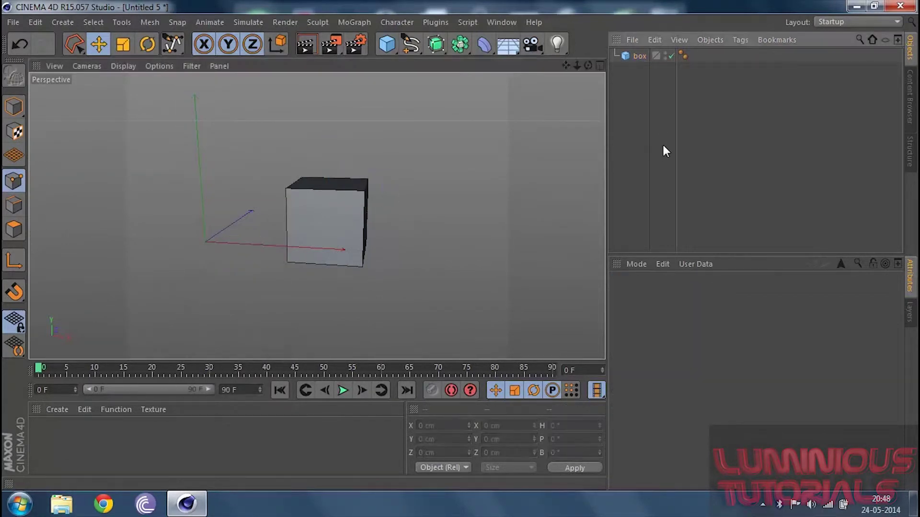
Make the box invisible in the renderer, check it with a viewport render, and hide the box in the editor as well
left_click(665, 59)
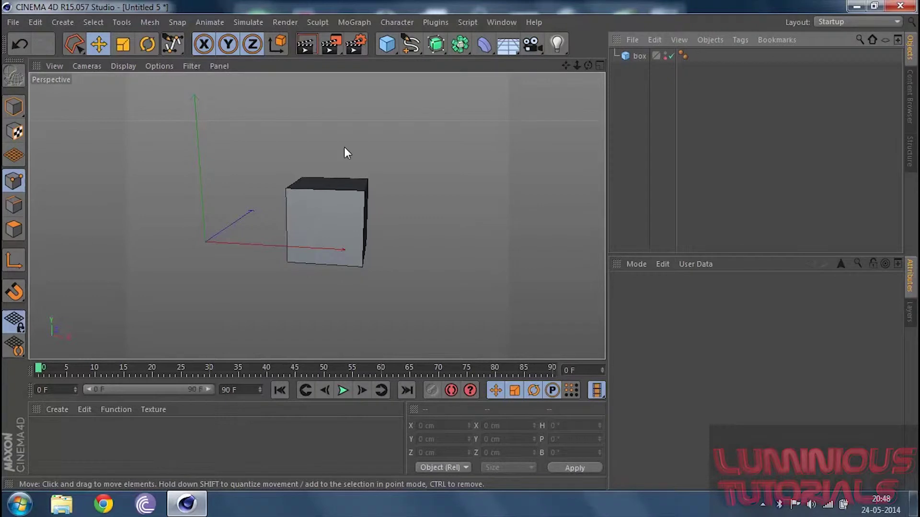
left_click(306, 50)
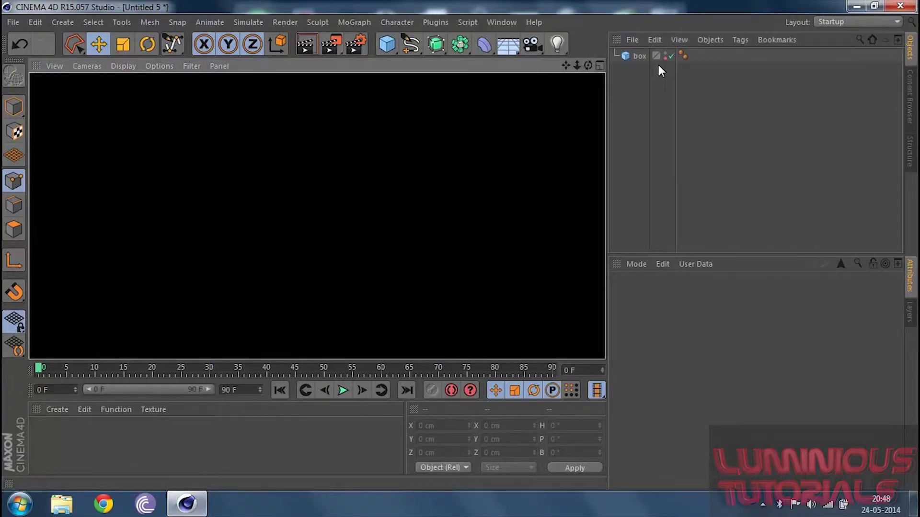
left_click(647, 89)
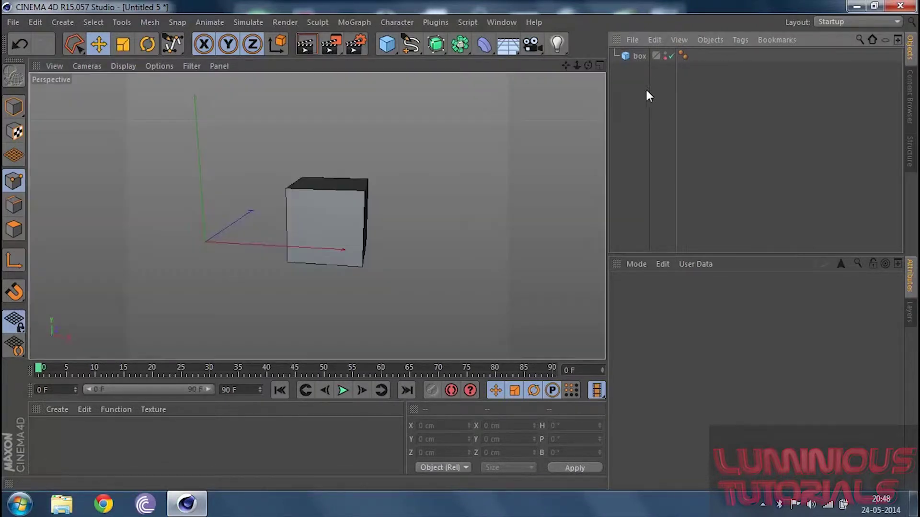
left_click(666, 54)
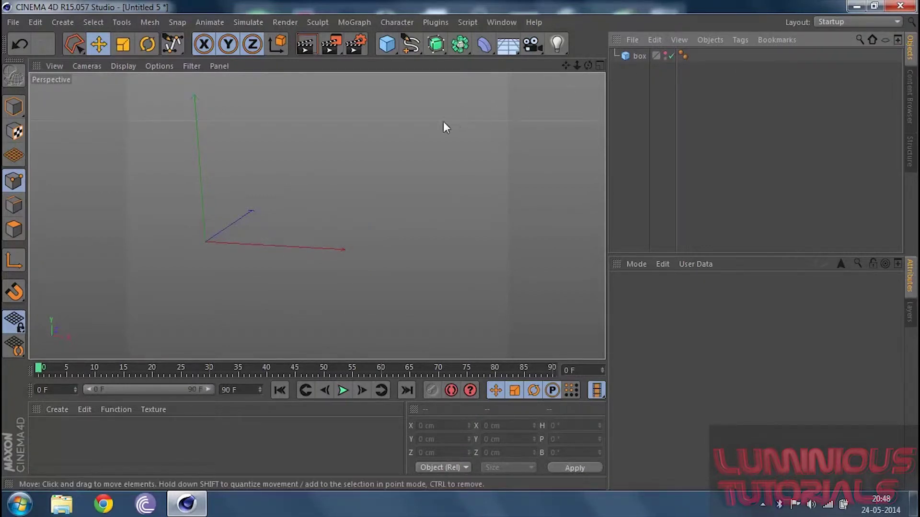
Render the Perspective view twice to check the hidden box, clearing each render
left_click(305, 44)
left_click(633, 173)
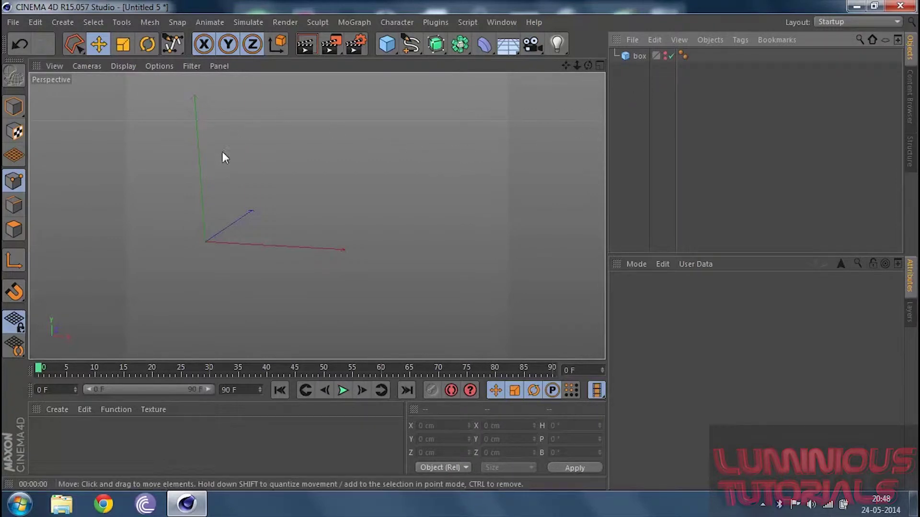
left_click(310, 46)
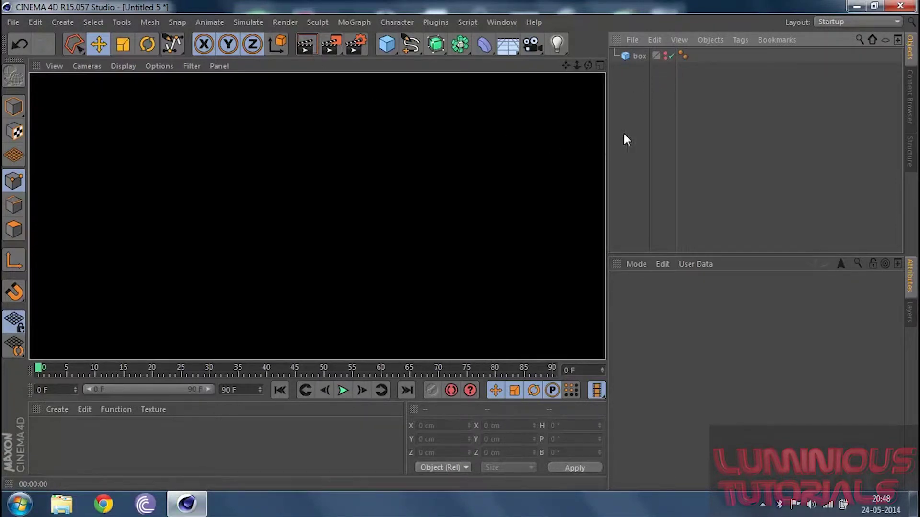
left_click(655, 113)
Reset the box's editor and renderer visibility to their default state
left_click(664, 57)
left_click(665, 57)
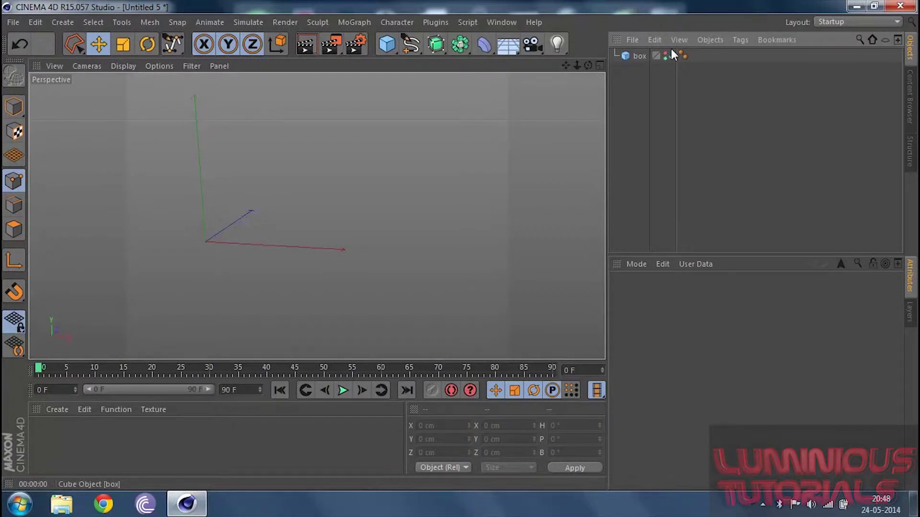
left_click(666, 54)
left_click(664, 56)
left_click(667, 56)
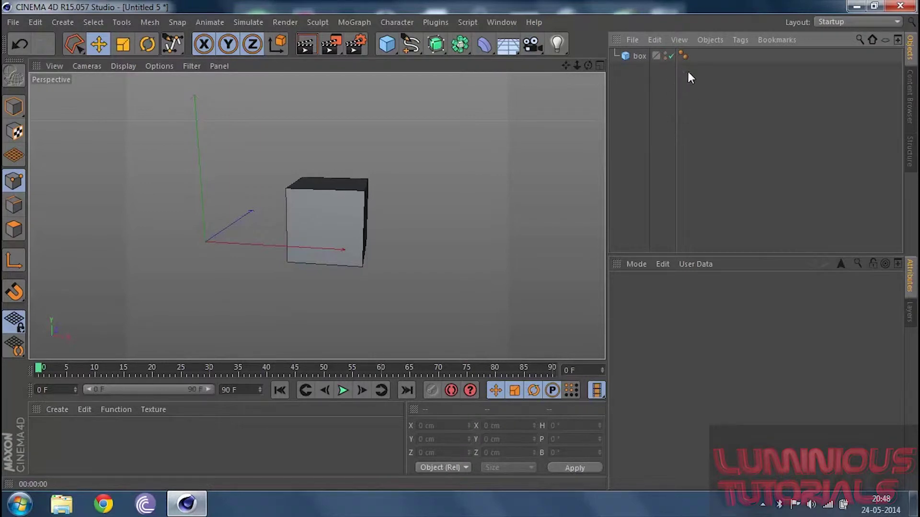
Inspect the box's Phong tag properties and delete the box from the scene
left_click(684, 55)
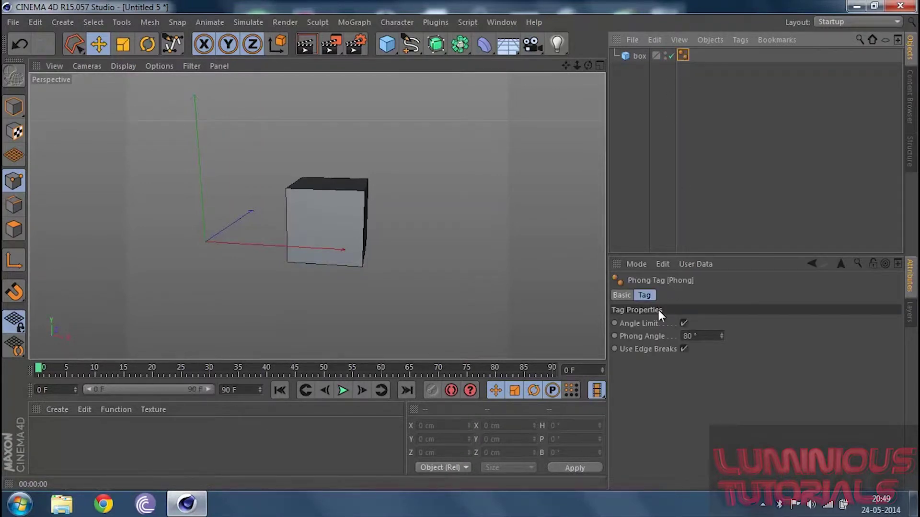
left_click_drag(589, 65, 527, 68)
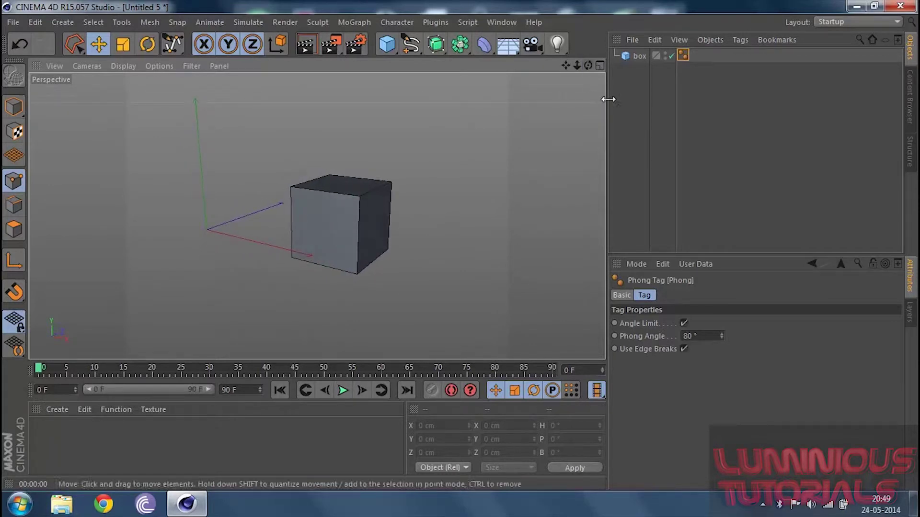
left_click(703, 132)
left_click(640, 56)
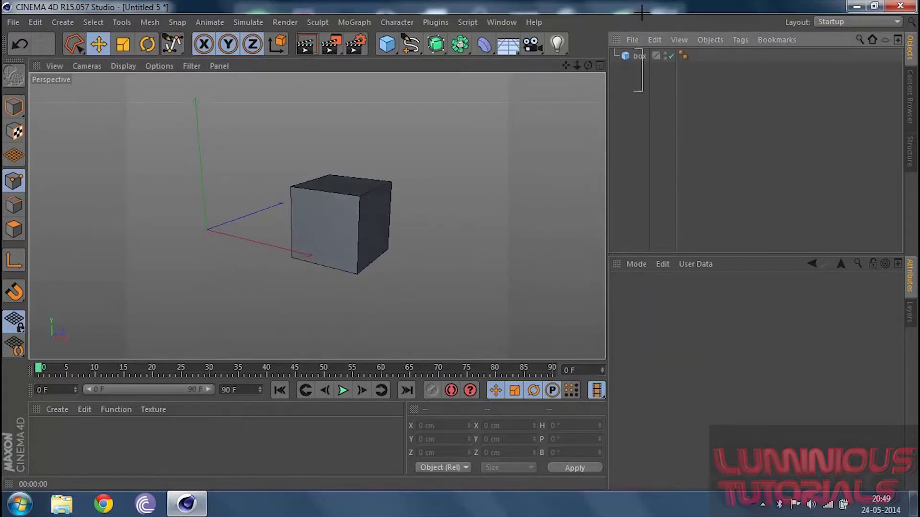
key("Delete")
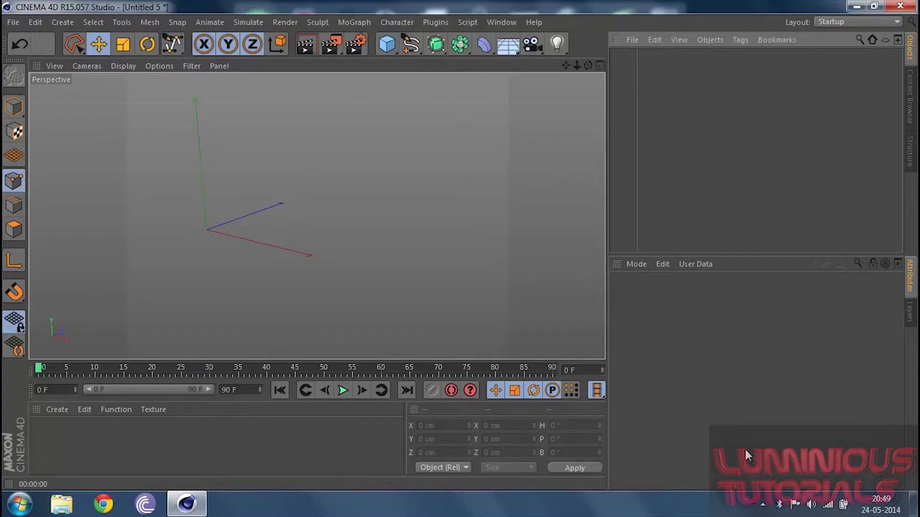
Add a cylinder and look through its Phong, Slice, Caps, Object and Coordinates properties
left_click(389, 48)
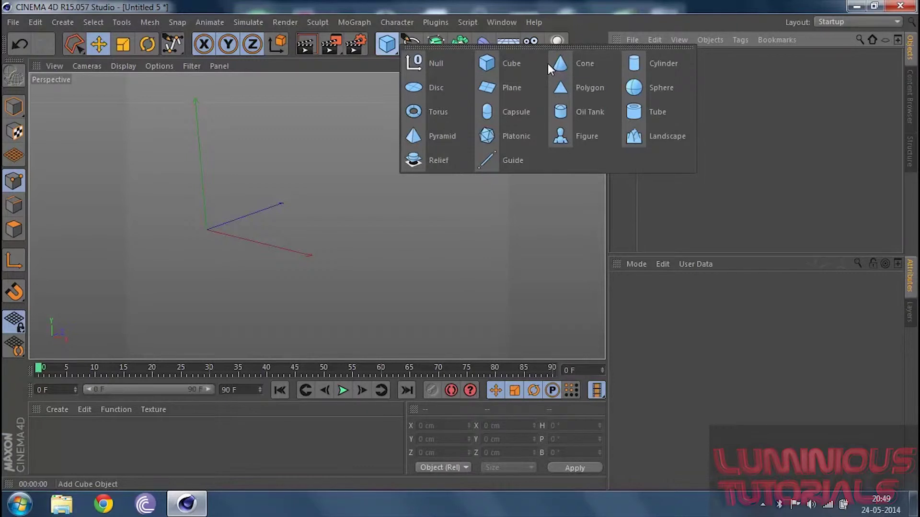
left_click(649, 64)
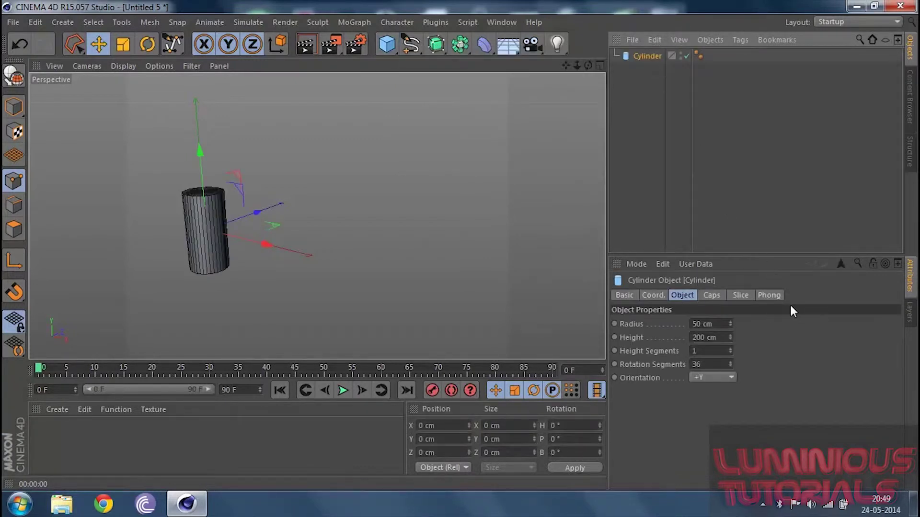
left_click(766, 296)
left_click(742, 295)
left_click(712, 295)
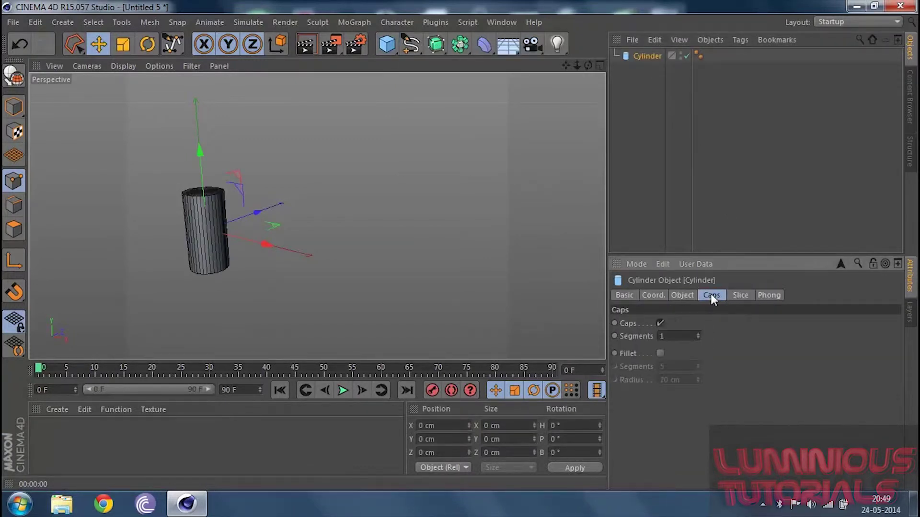
left_click(680, 295)
left_click(647, 295)
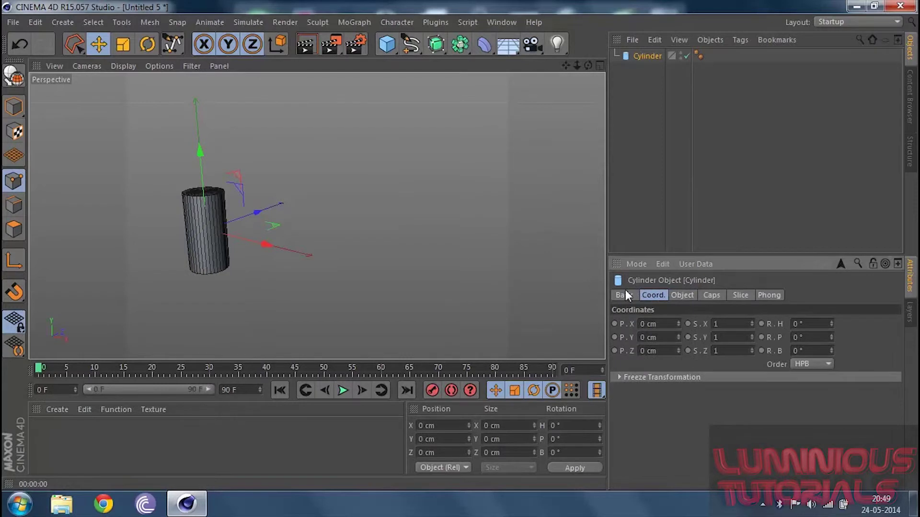
Set the cylinder's radius to 132 cm, height to 390 cm, height segments to 93, rotation segments to 335 and orientation to +X
left_click(677, 296)
left_click_drag(730, 325, 766, 325)
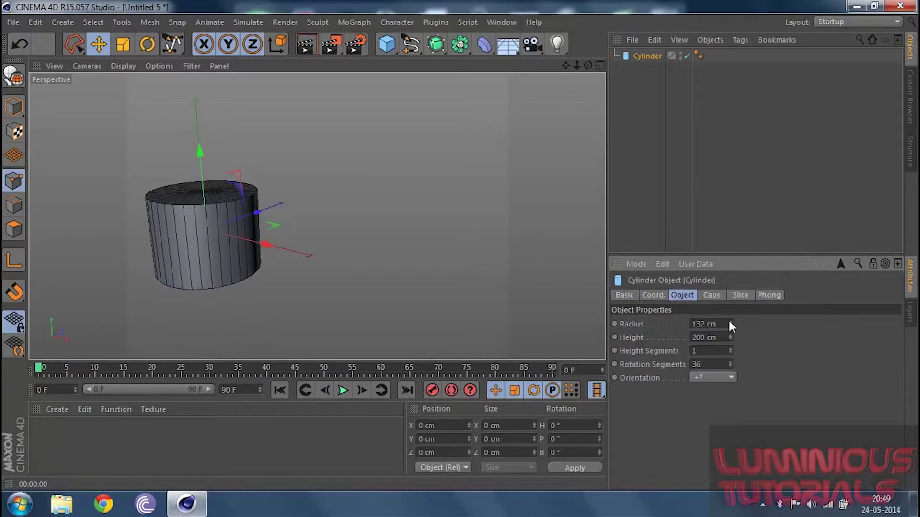
left_click_drag(730, 337, 756, 363)
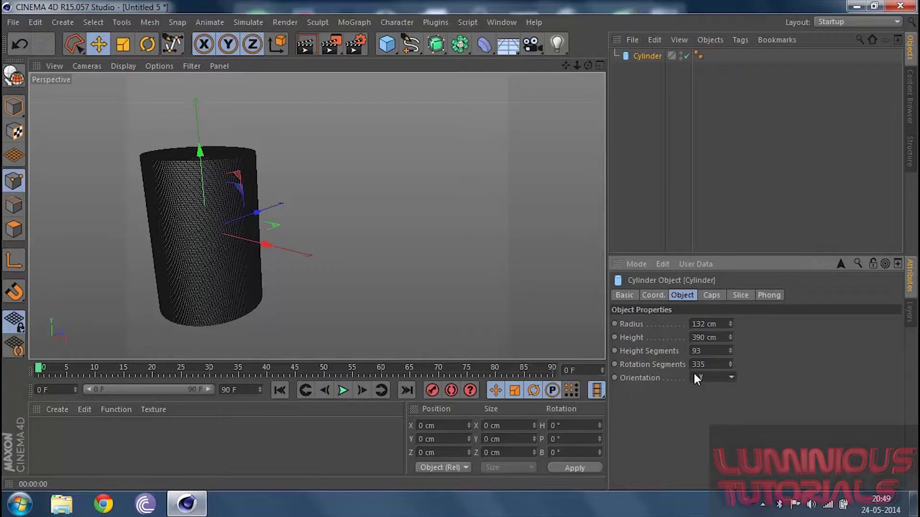
left_click(707, 378)
left_click(733, 392)
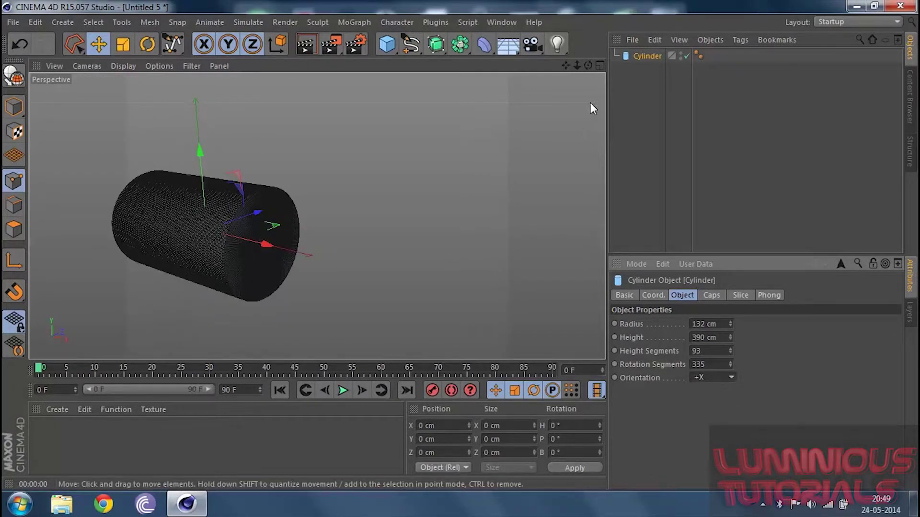
left_click(732, 378)
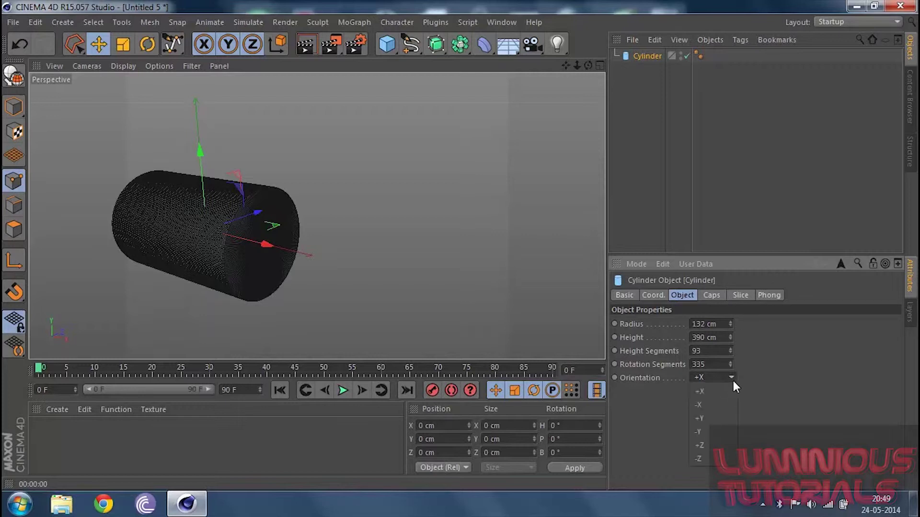
left_click(726, 389)
Review the cylinder's coordinates and basic properties, and delete the cylinder
left_click(648, 294)
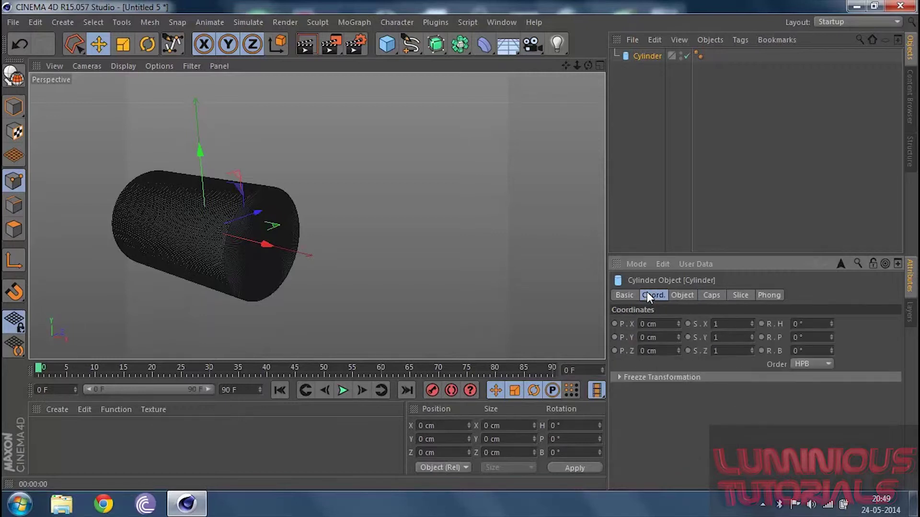
left_click(636, 294)
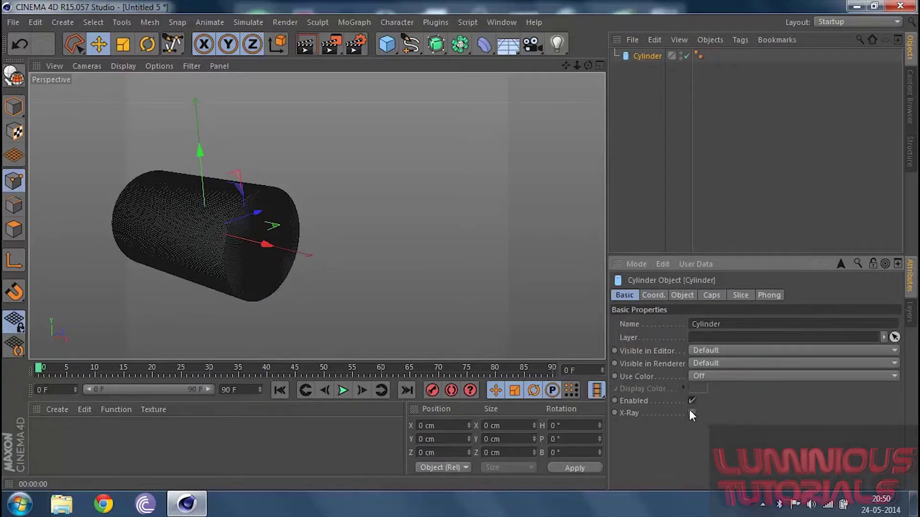
left_click_drag(625, 148, 683, 8)
key("Delete")
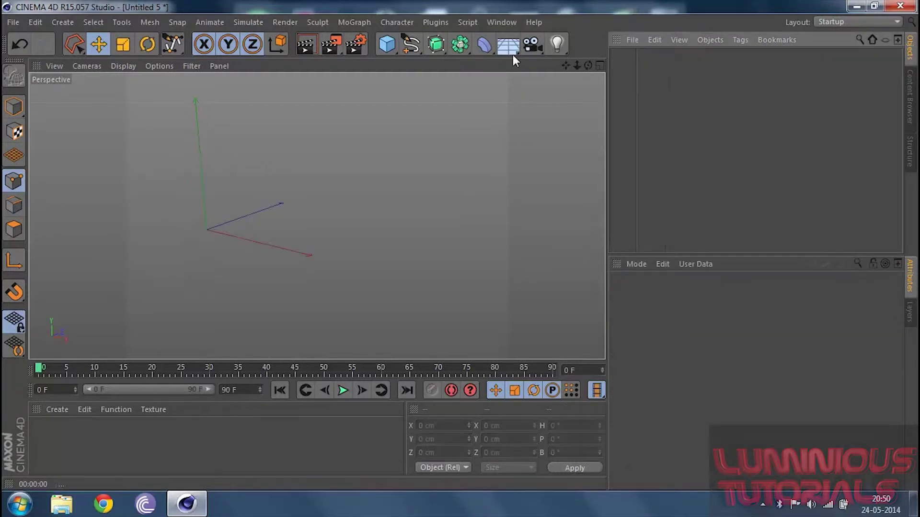
Add a default cube to the empty scene and delete its accidental duplicate
left_click_drag(387, 45, 524, 65)
left_click(394, 45)
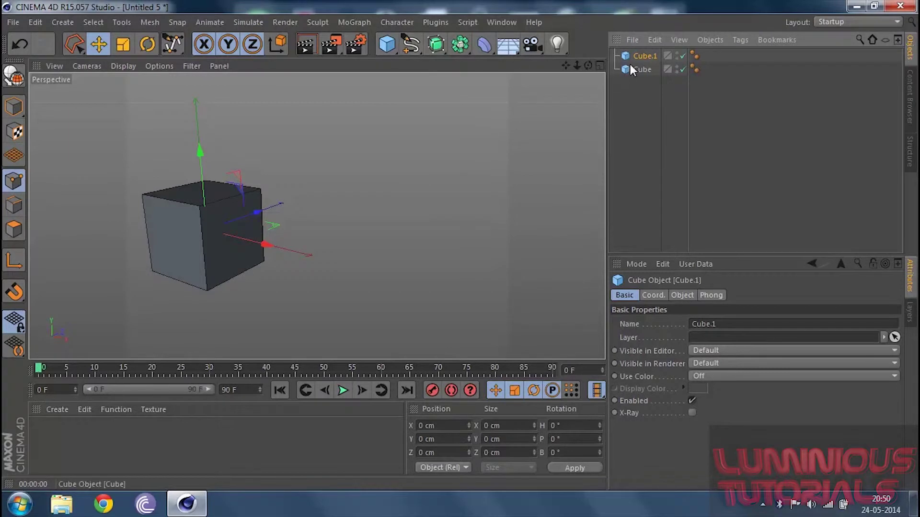
key("Delete")
Add a sphere and move it along the positive X axis until it stands clear beside the cube
left_click_drag(386, 48, 646, 84)
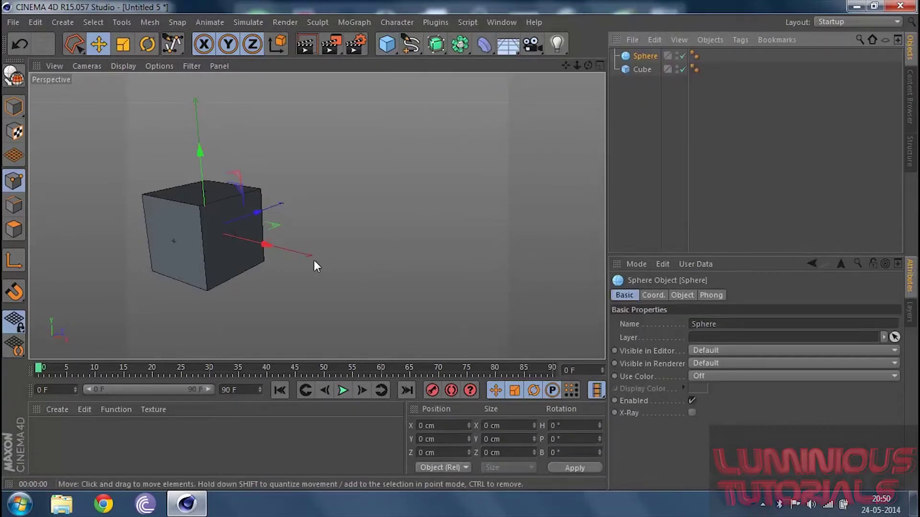
left_click_drag(265, 243, 335, 263)
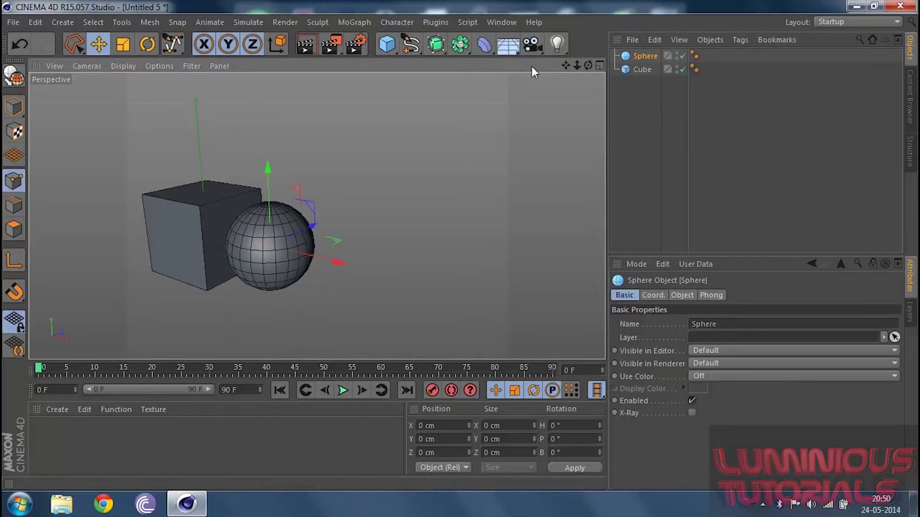
left_click_drag(587, 72, 574, 66)
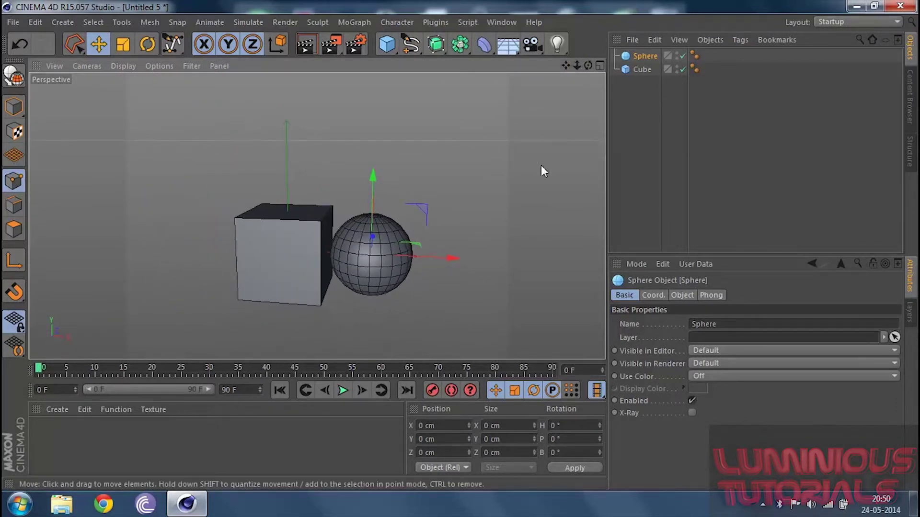
left_click_drag(442, 267, 474, 238)
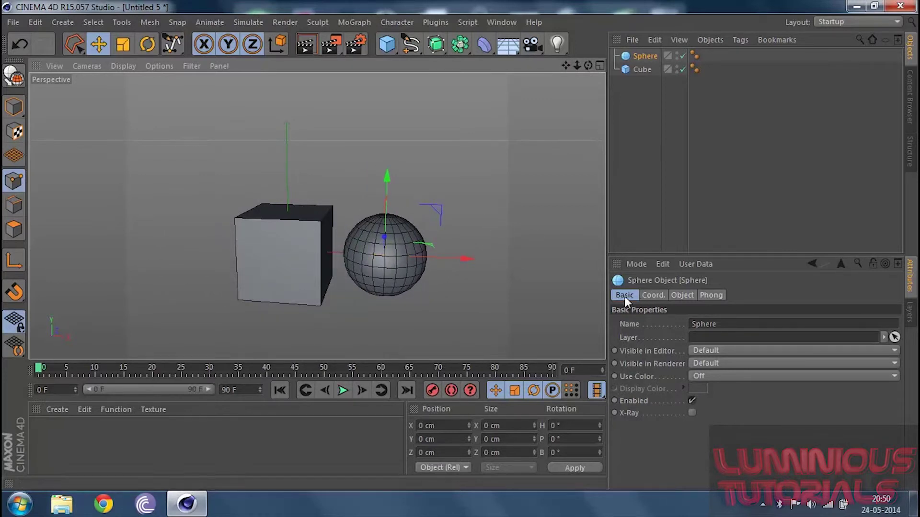
Turn on X-Ray for the sphere to look through it at the cube, switch X-Ray off again and deselect the sphere
left_click_drag(588, 67, 564, 61)
mouse_move(577, 65)
left_mouse_down()
mouse_move(568, 66)
mouse_move(588, 68)
mouse_move(577, 69)
left_mouse_up()
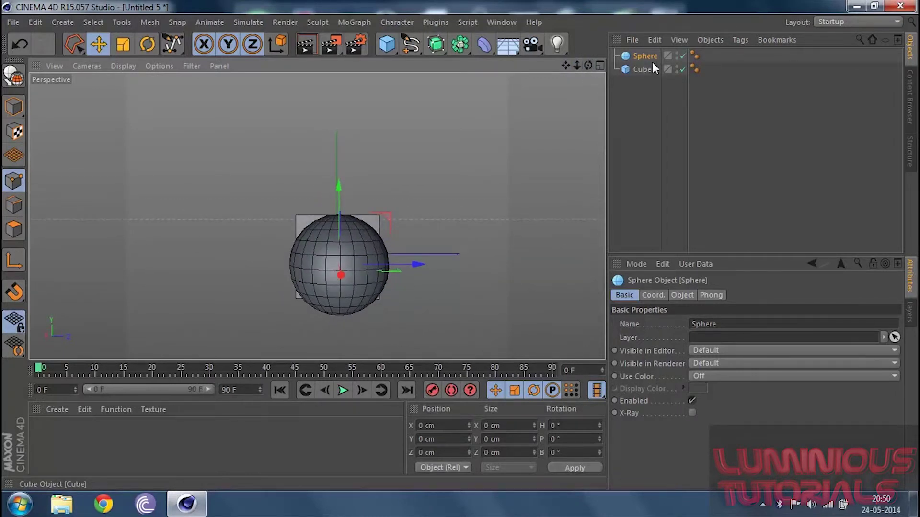
left_click(691, 412)
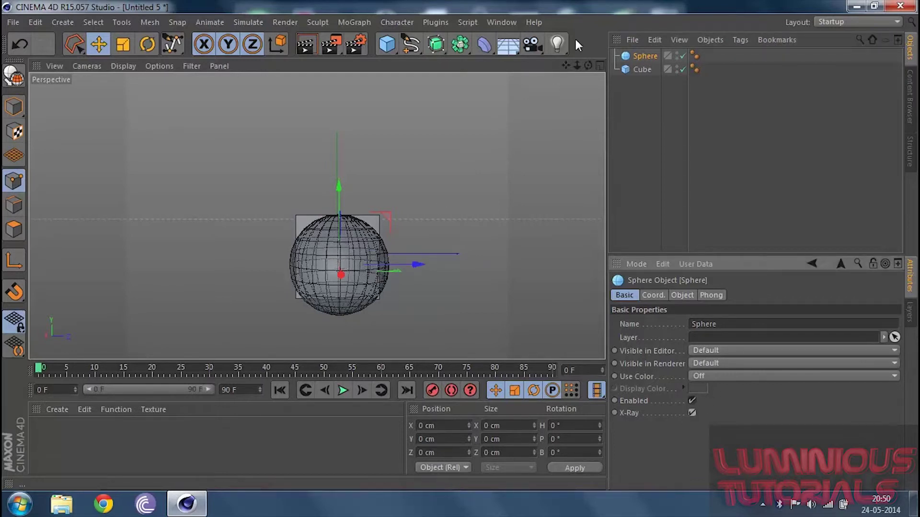
left_click_drag(583, 66, 695, 91)
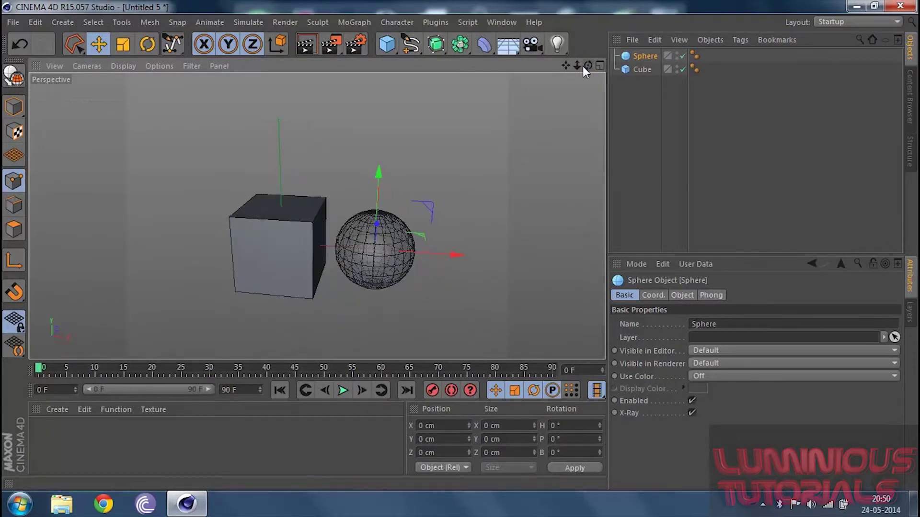
left_click(692, 413)
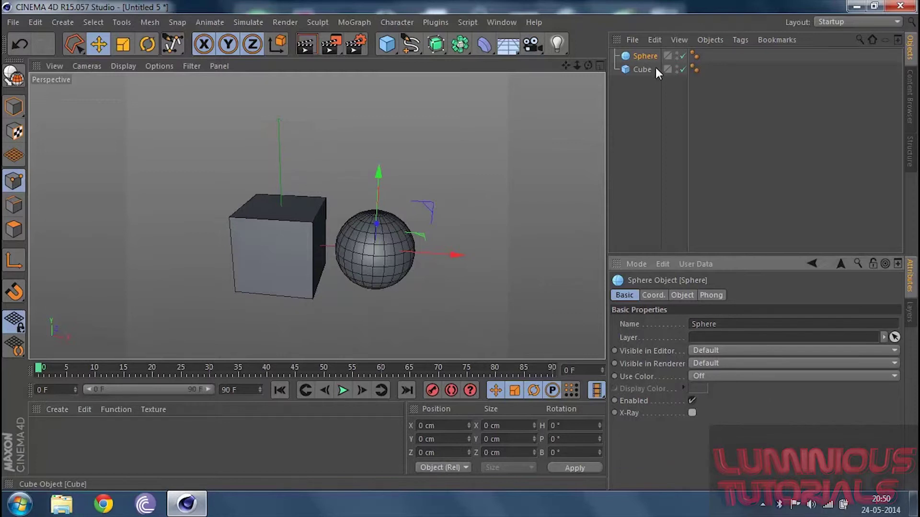
left_click(645, 110)
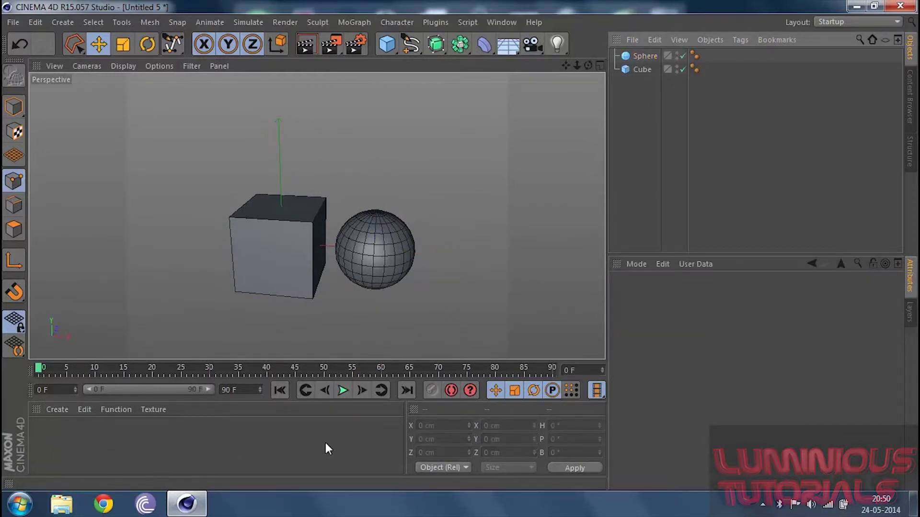
Create two new materials and set the newer one's color to pure red (RGB 255, 0, 0)
double_click(158, 441)
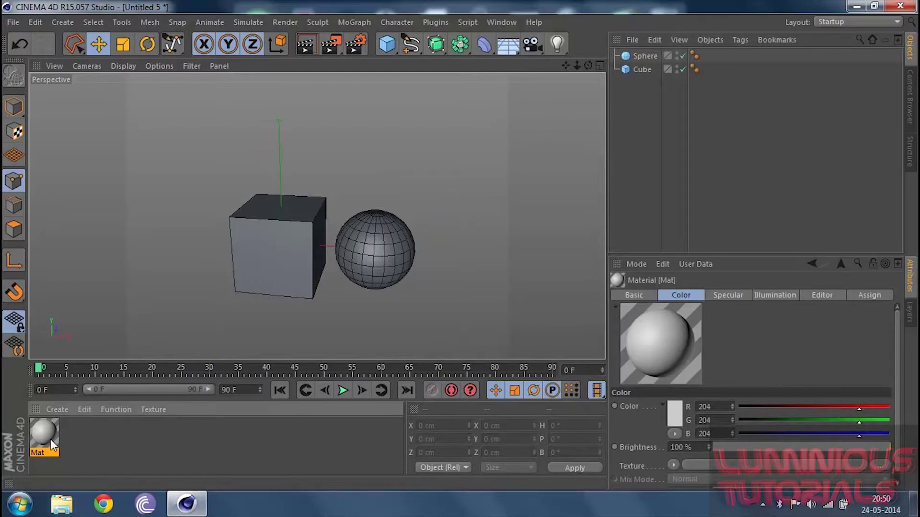
double_click(148, 446)
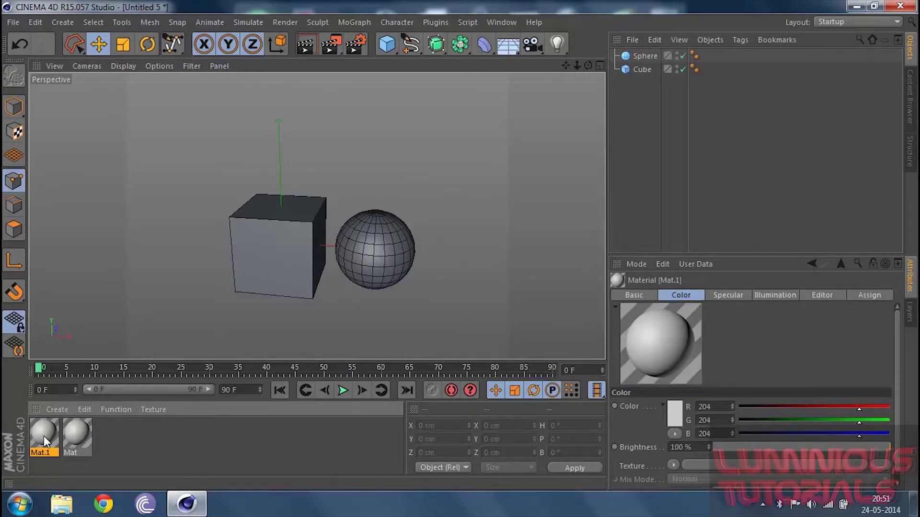
double_click(44, 436)
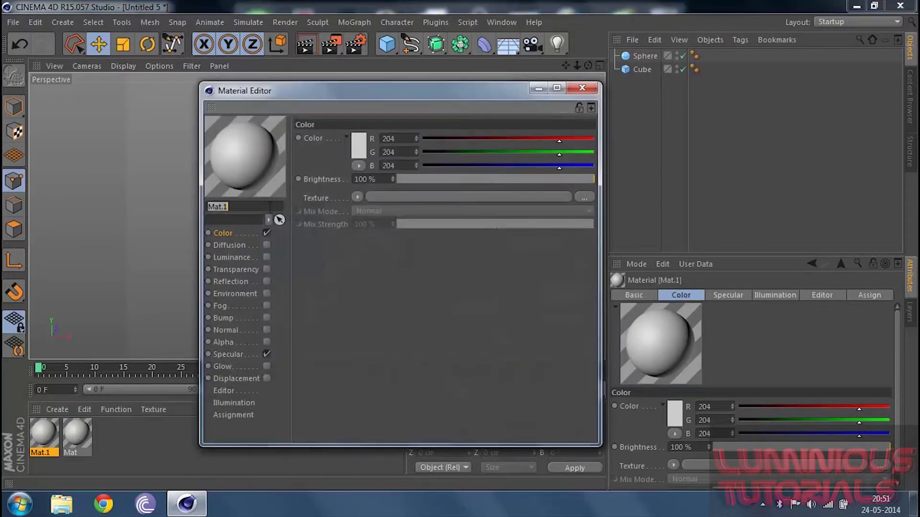
left_click(357, 145)
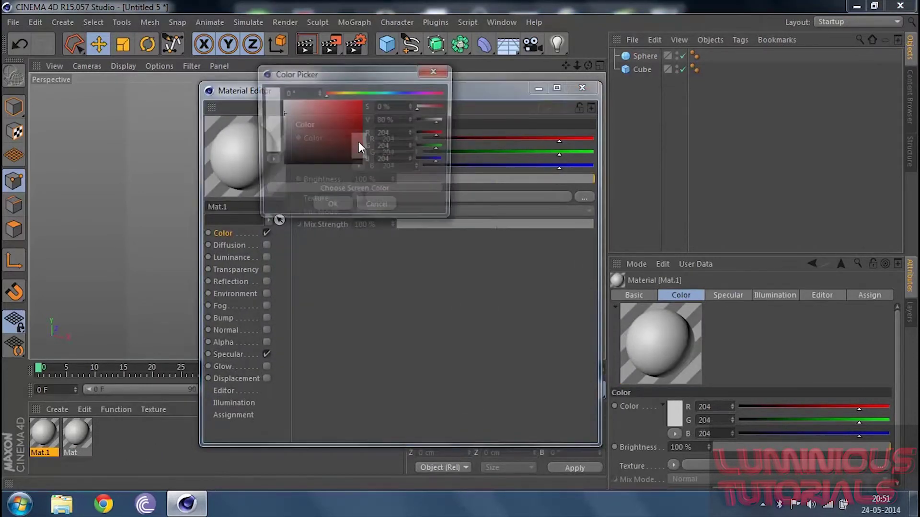
left_click(334, 207)
left_click(582, 88)
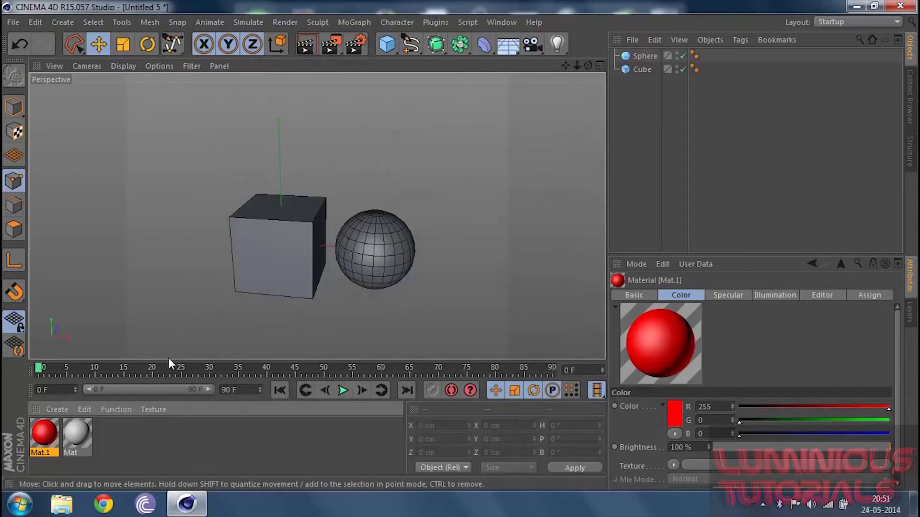
Set the gray material's color to a saturated blue (RGB 12, 0, 255)
double_click(75, 438)
left_click(353, 146)
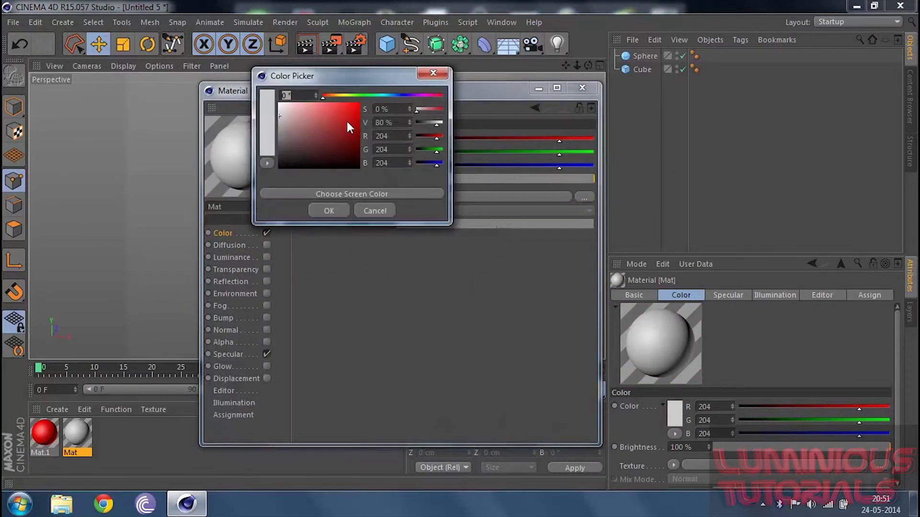
left_click(403, 95)
left_click(359, 103)
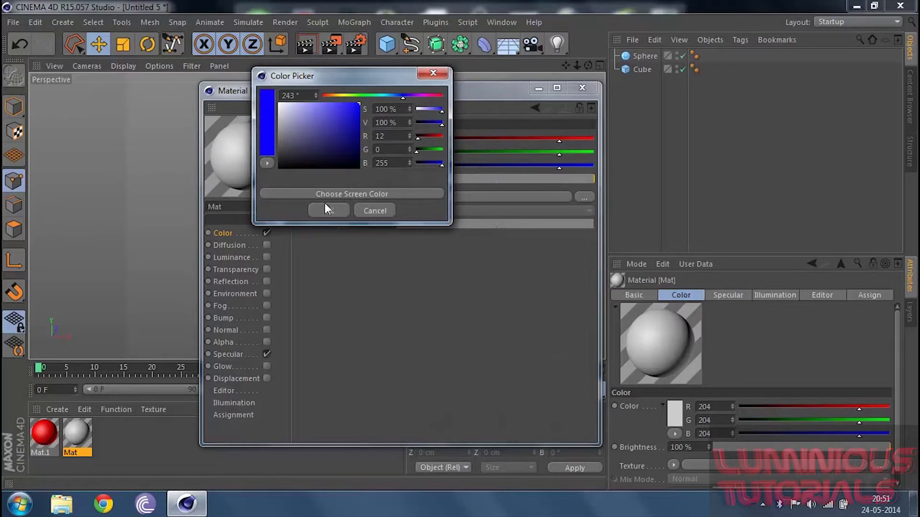
left_click(334, 211)
left_click(582, 88)
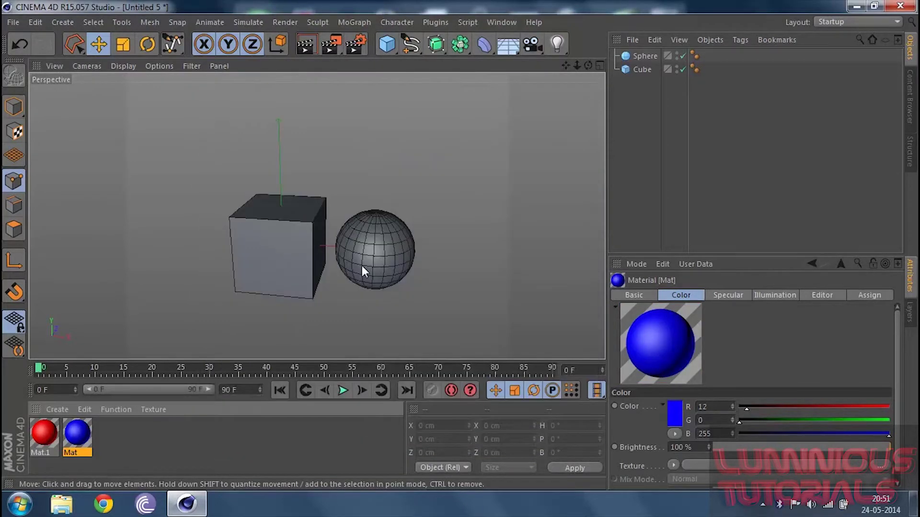
left_click(191, 436)
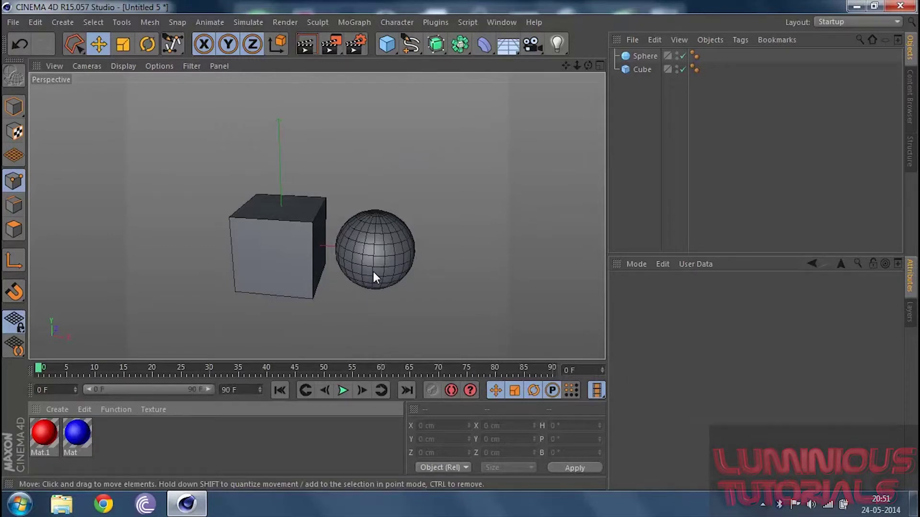
double_click(145, 452)
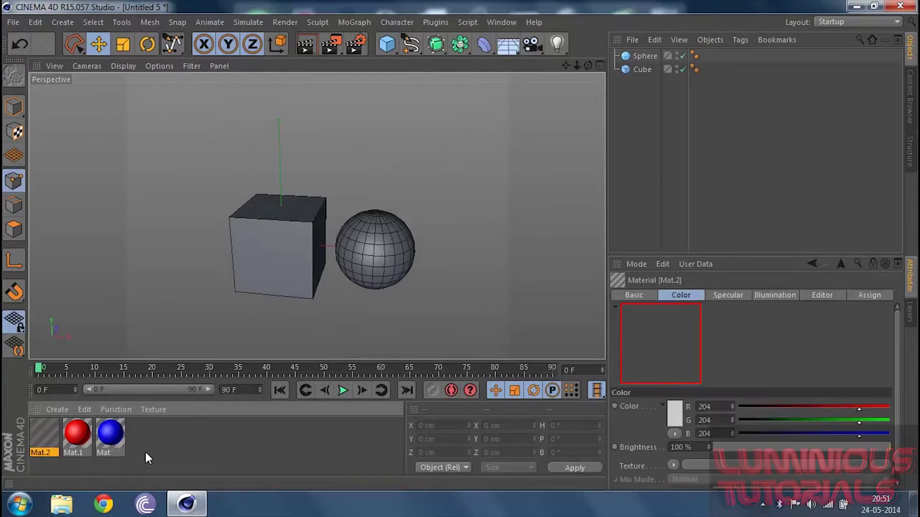
key("Delete")
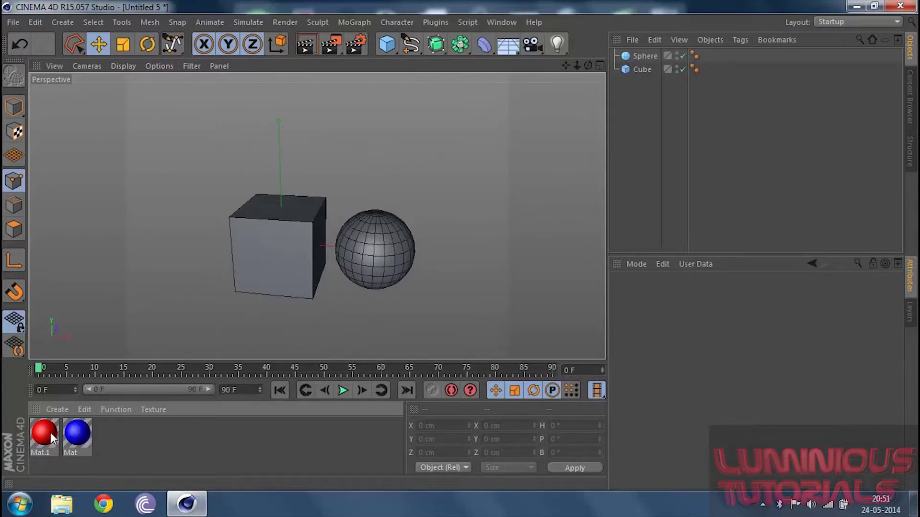
Try applying the red material to the cube, and remove its texture tag again
left_click(48, 432)
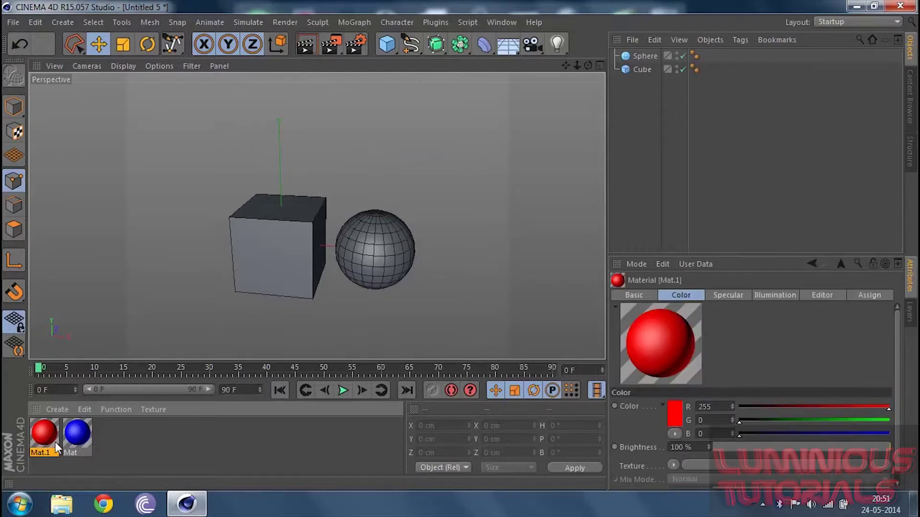
left_click_drag(45, 439, 278, 247)
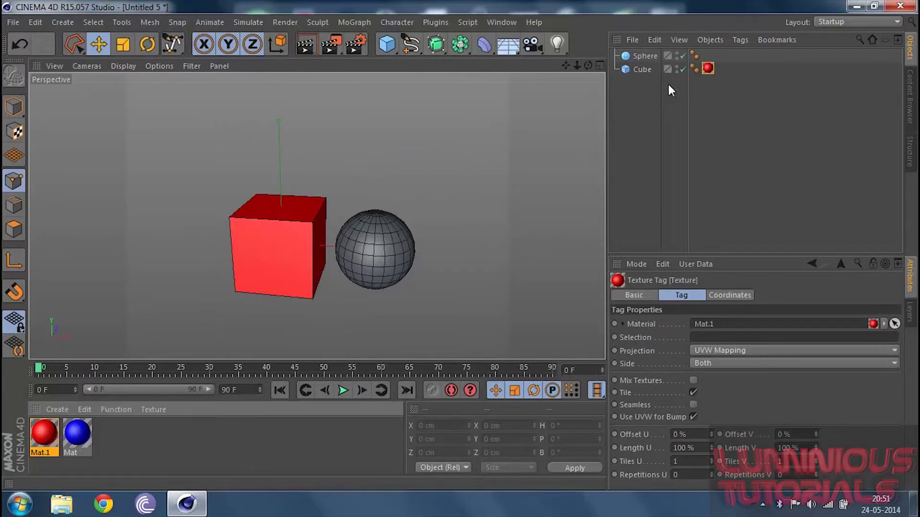
left_click(708, 68)
key("Delete")
Apply the red material to the cube and the blue material to the sphere
left_click_drag(53, 417, 641, 72)
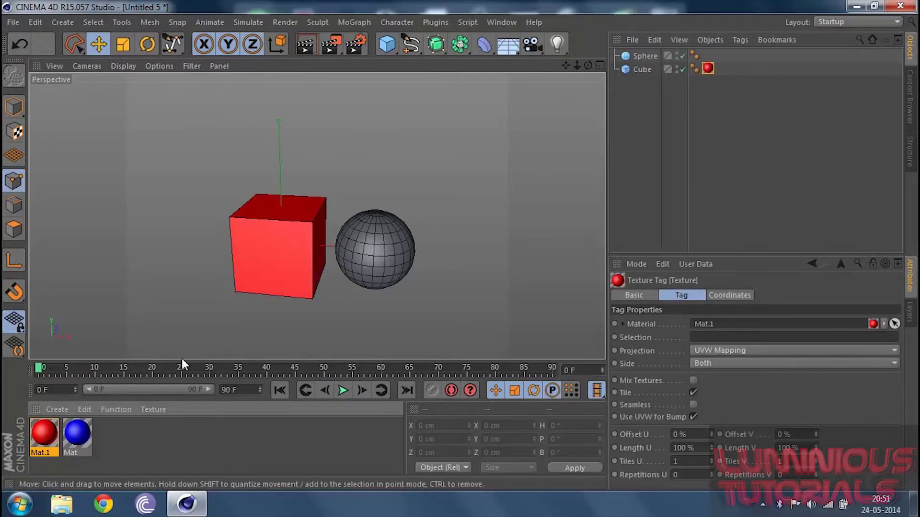
left_click_drag(75, 450, 367, 252)
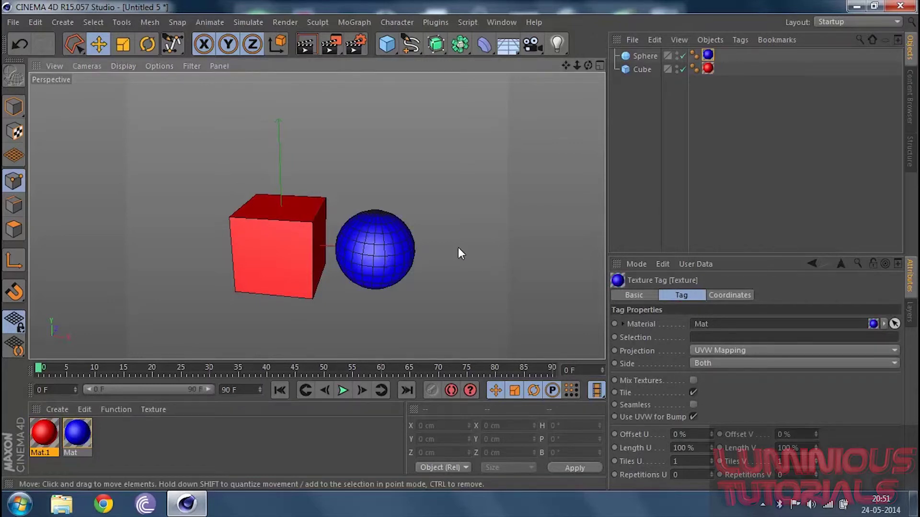
Create a new default material beside the red and blue ones and delete its surplus duplicate
double_click(296, 438)
double_click(251, 444)
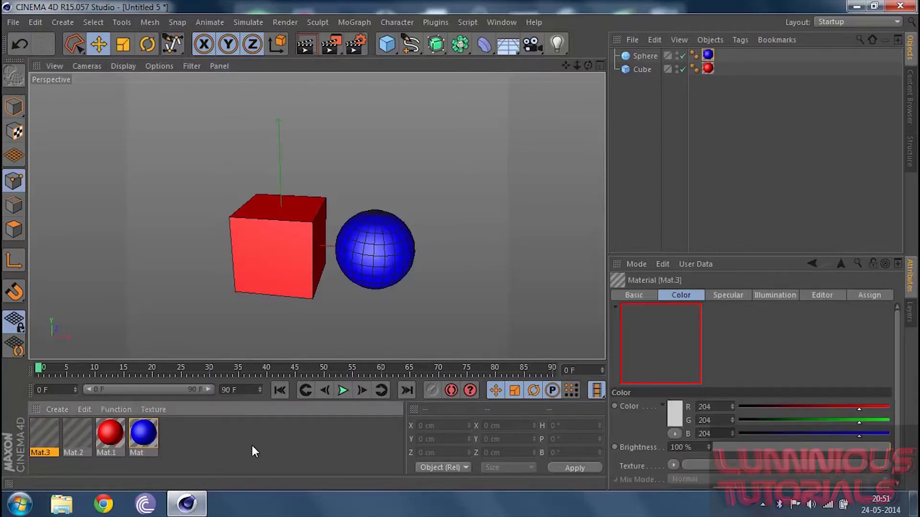
left_click(79, 447)
key("Delete")
Enable reflection on the new gray material and set the reflection brightness to 30%
double_click(44, 438)
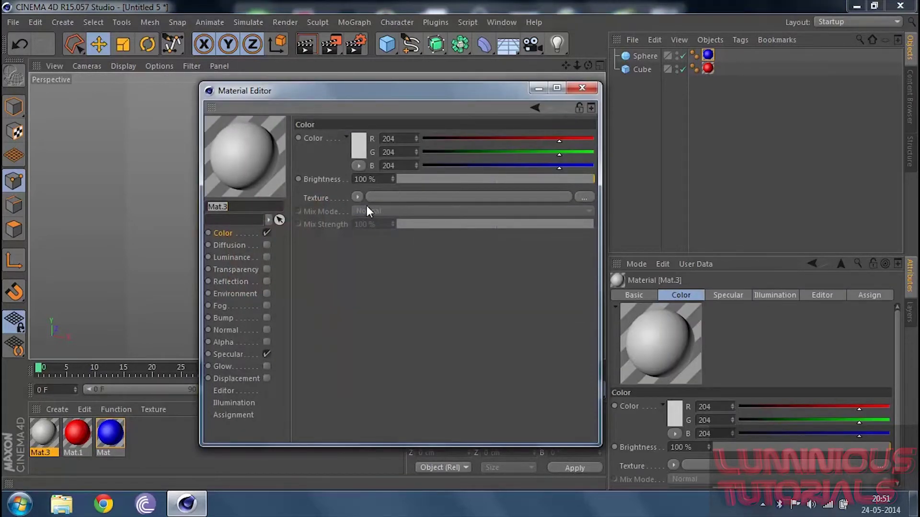
left_click(238, 283)
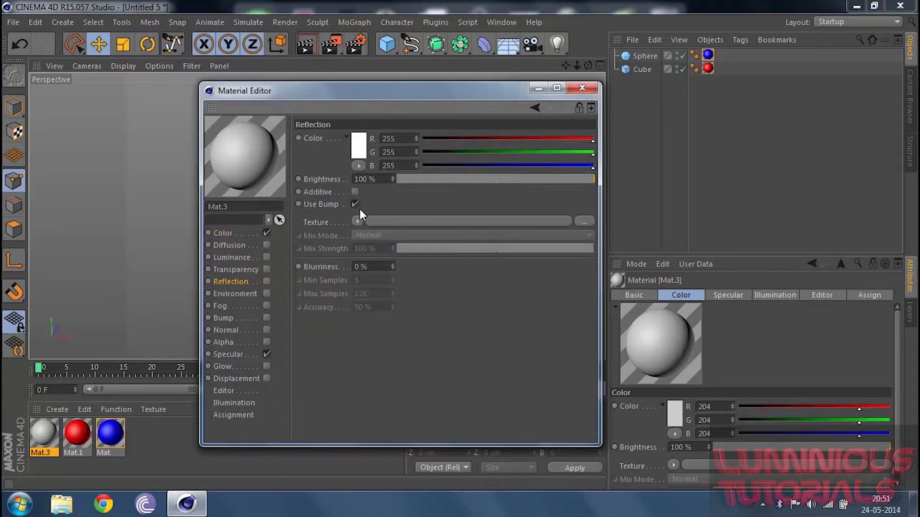
left_click(266, 283)
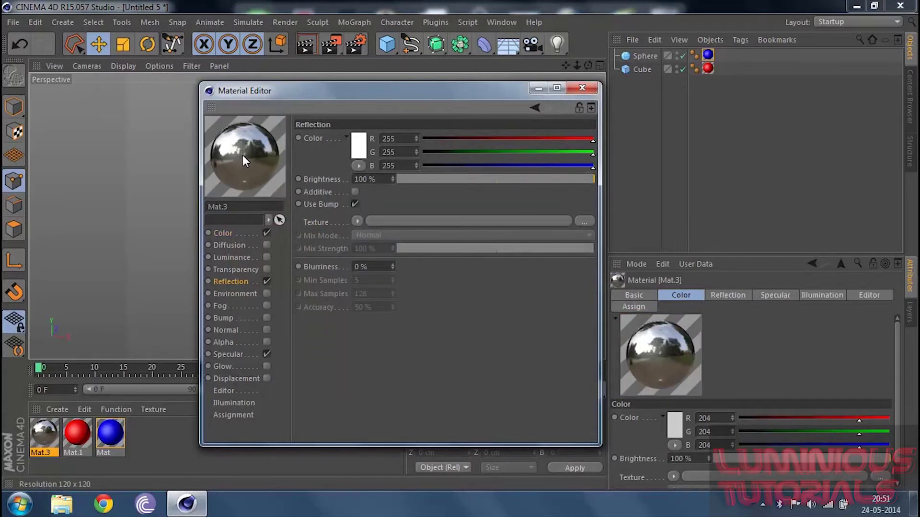
left_click(373, 179)
type("30")
key("Return")
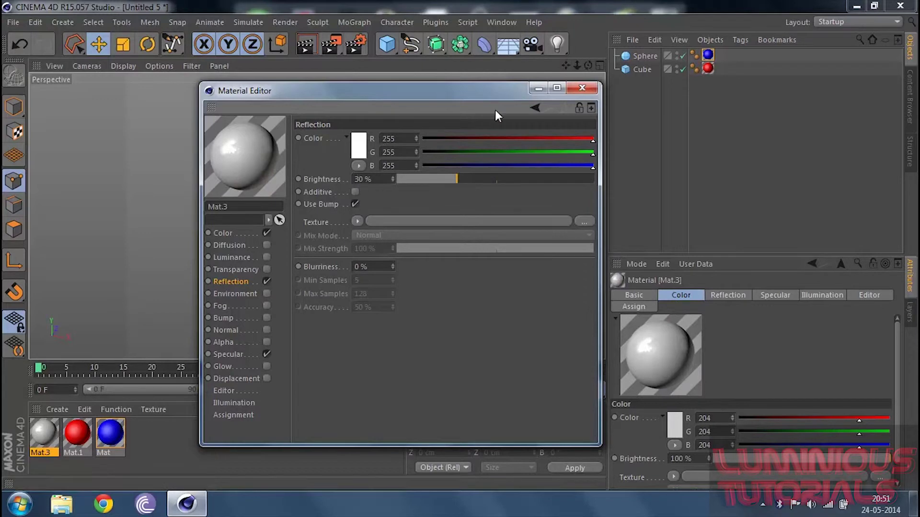
left_click(585, 90)
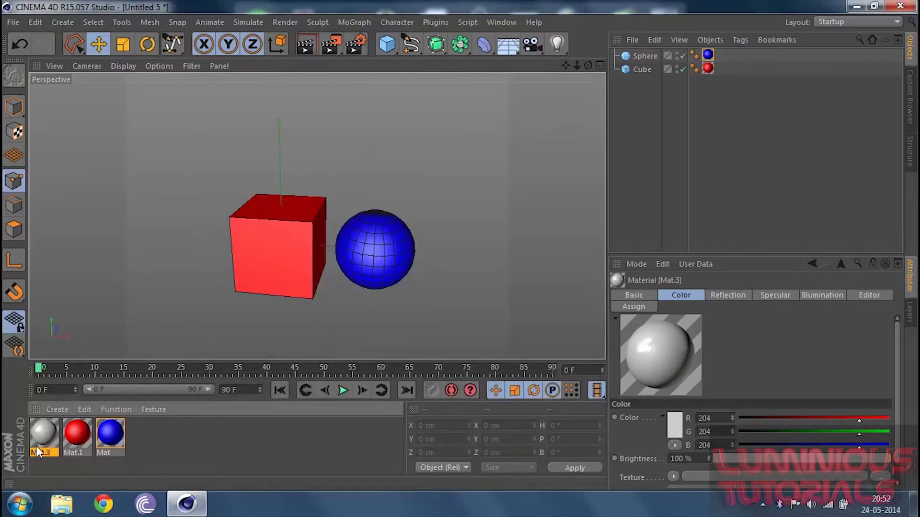
Add a floor object and lower it along the Y axis to the underside of the cube and sphere
left_click(508, 45)
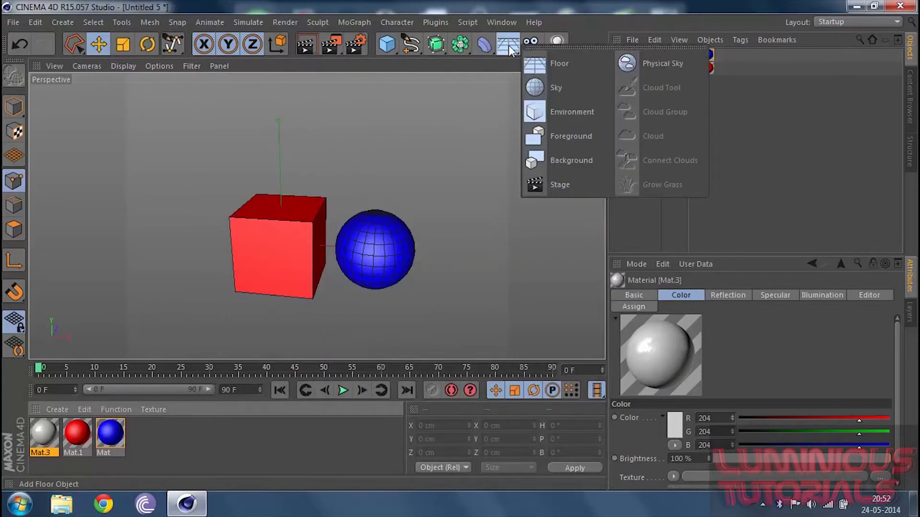
left_click(568, 70)
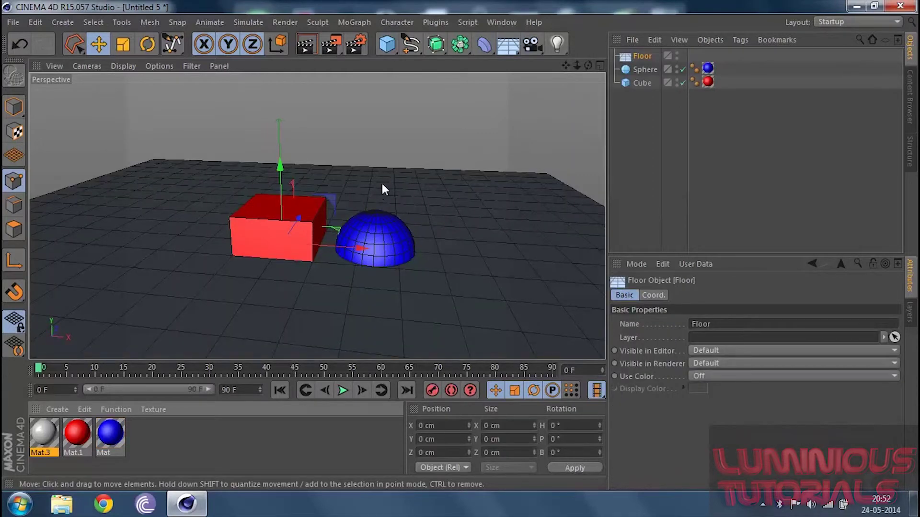
left_click_drag(281, 165, 283, 207)
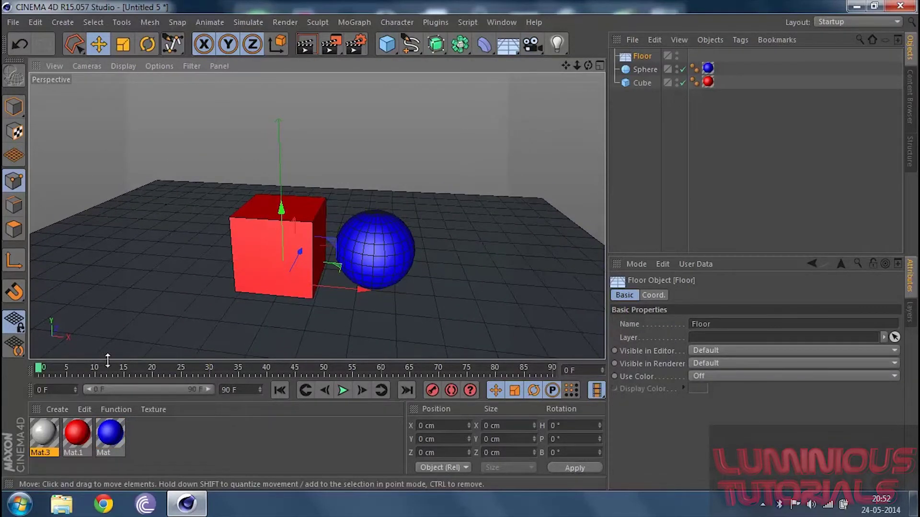
Apply the reflective material to the floor and darken its color to a medium gray (RGB 122, 118, 118)
left_click_drag(41, 441, 637, 54)
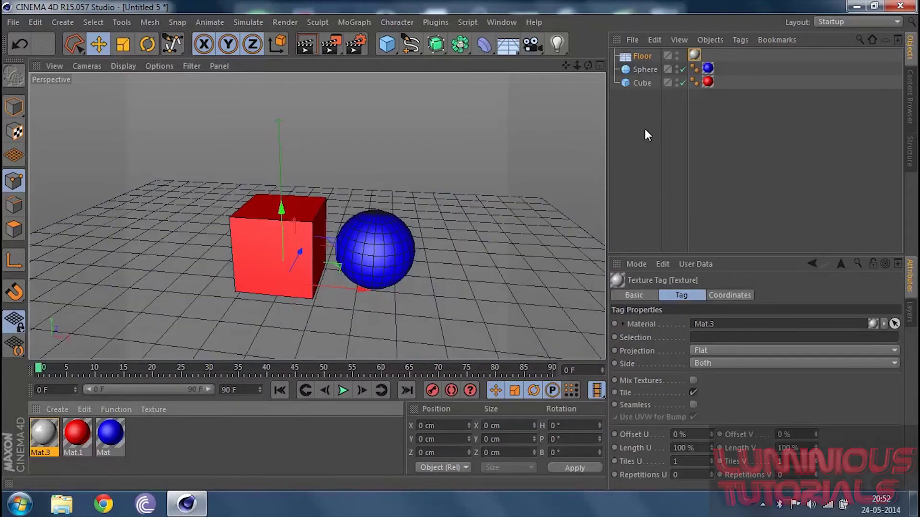
left_click(640, 152)
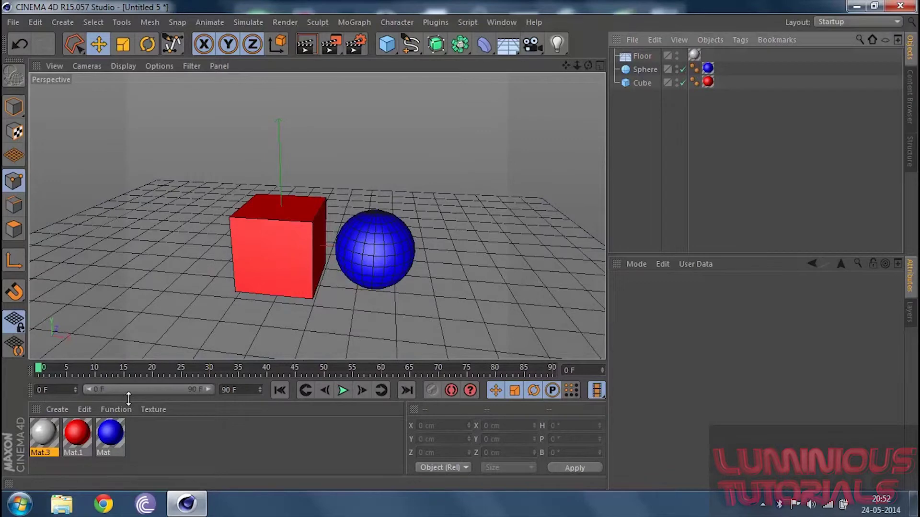
double_click(45, 434)
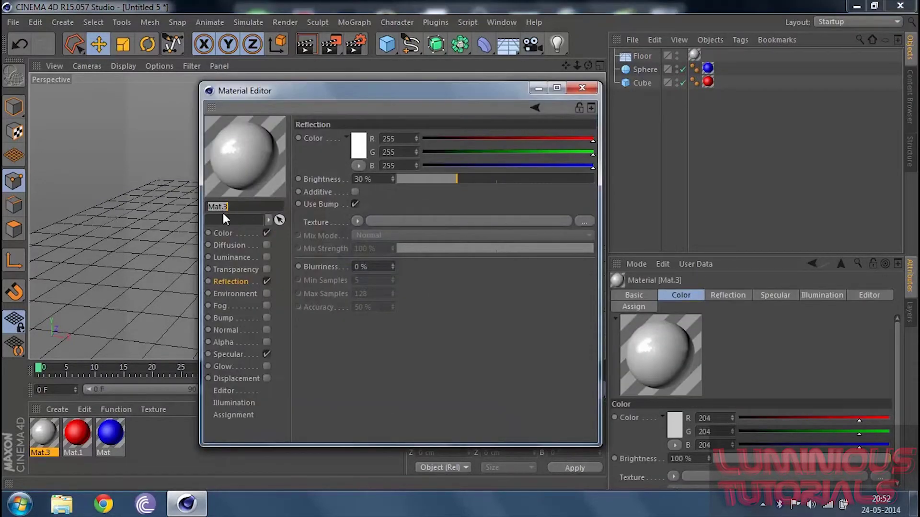
left_click(222, 232)
left_click(355, 152)
left_click(297, 152)
left_click(287, 141)
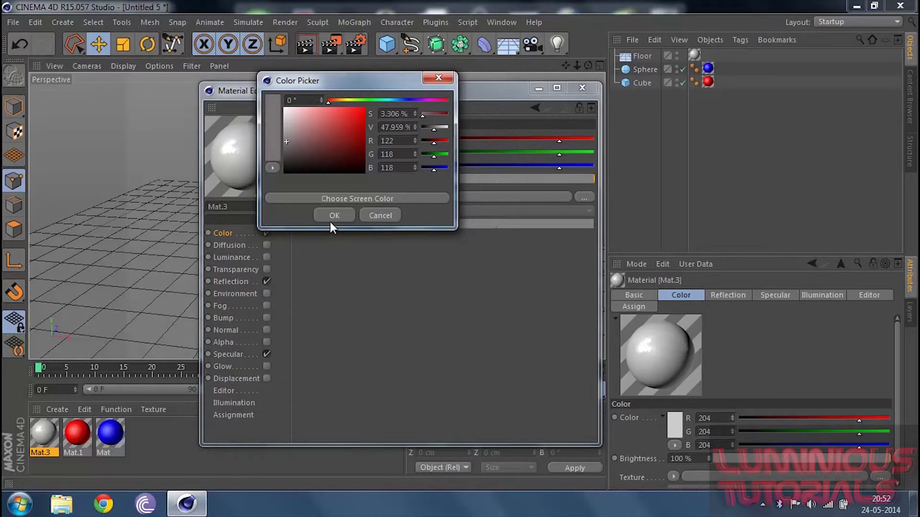
left_click(332, 220)
left_click(582, 88)
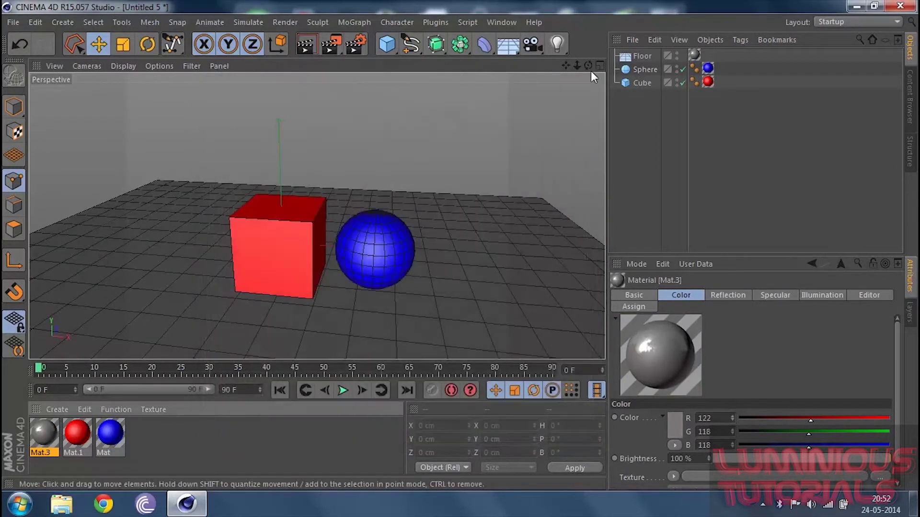
Render the active view to check the reflections of the cube and sphere in the floor
left_click_drag(575, 62, 544, 5)
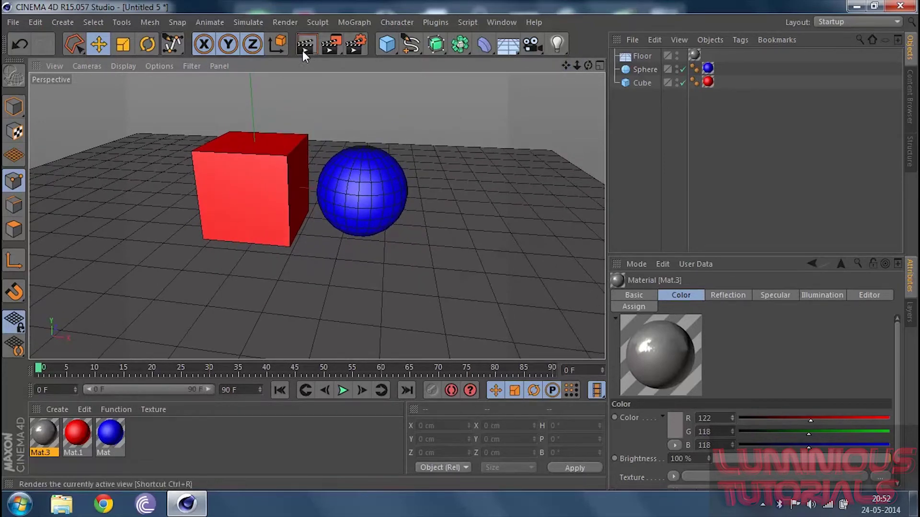
left_click(315, 46)
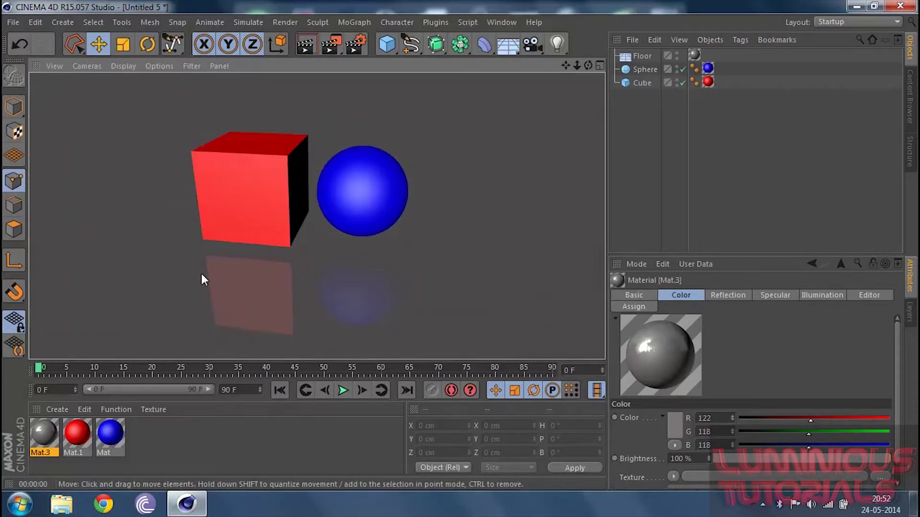
Raise the floor material's reflection brightness to a mirror-like level and render the active view again
left_click(54, 432)
double_click(54, 432)
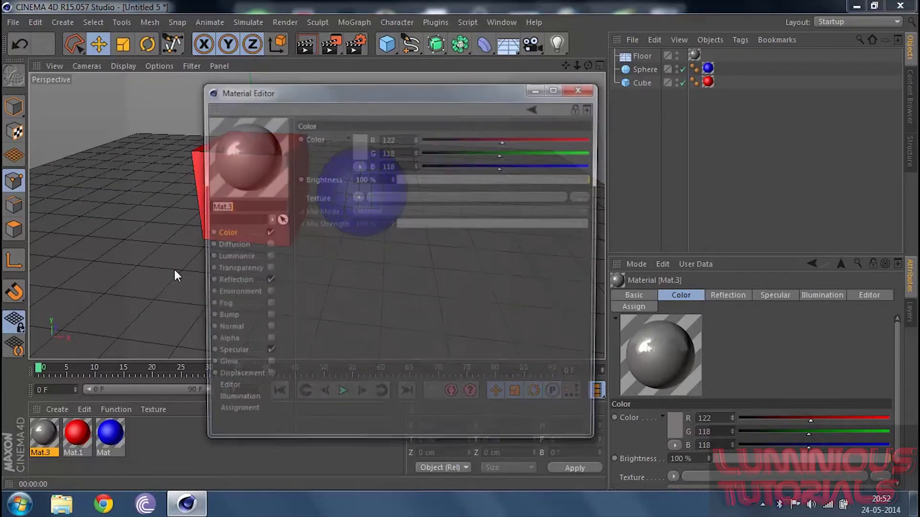
left_click(231, 281)
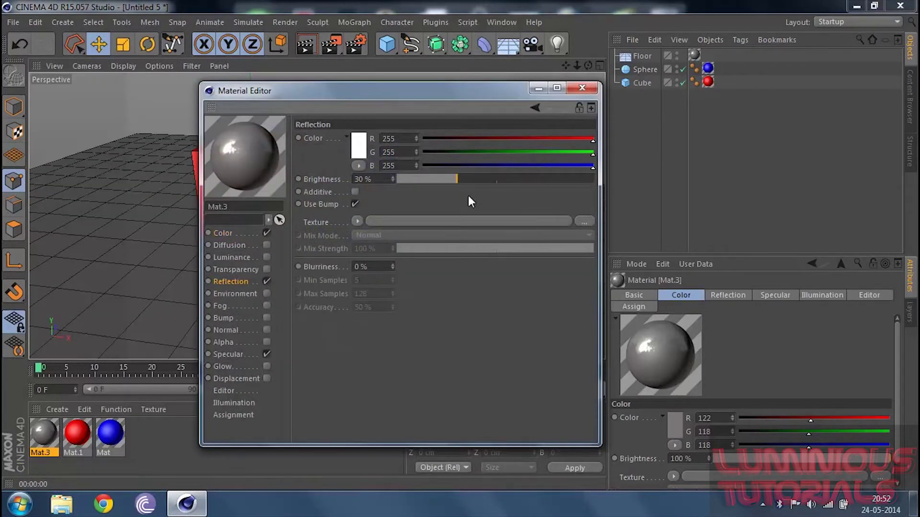
left_click(581, 87)
left_click(306, 44)
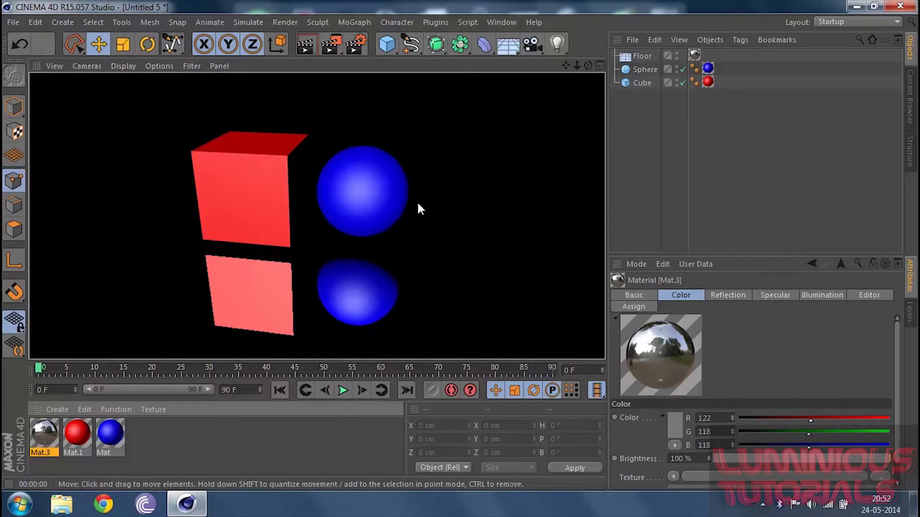
Delete the floor, sphere and cube from the scene and turn on the grid in the viewport filter
left_click_drag(625, 171, 648, 36)
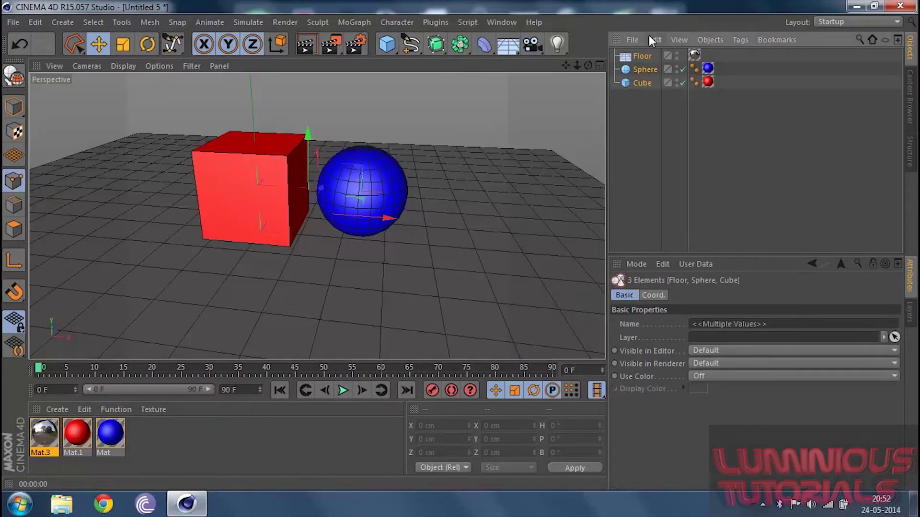
key("Delete")
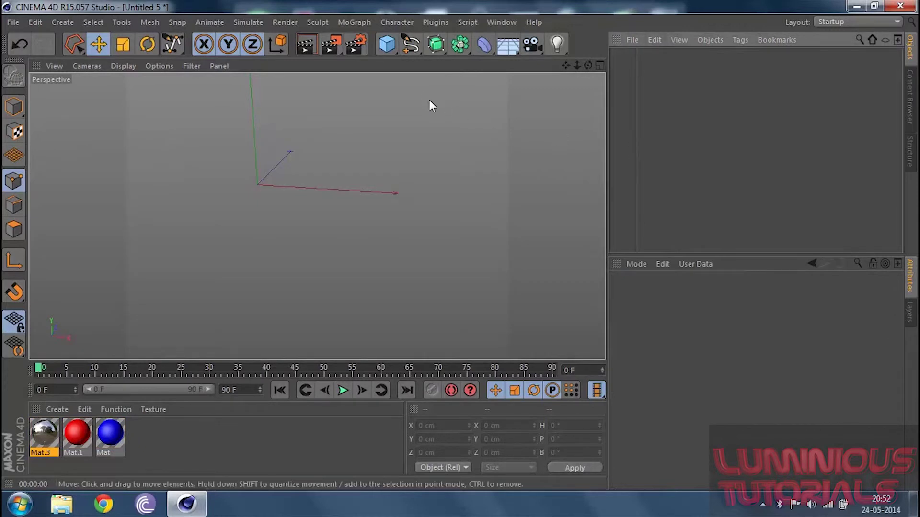
left_click(124, 66)
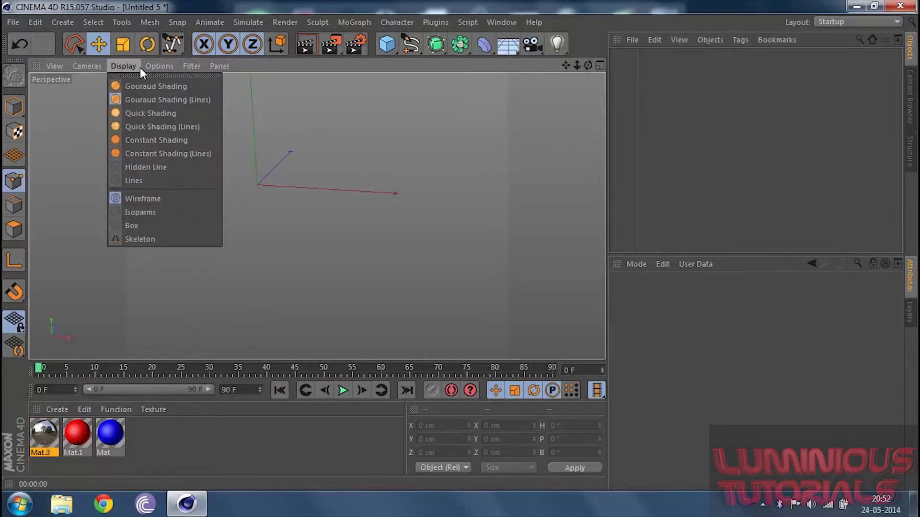
mouse_move(192, 66)
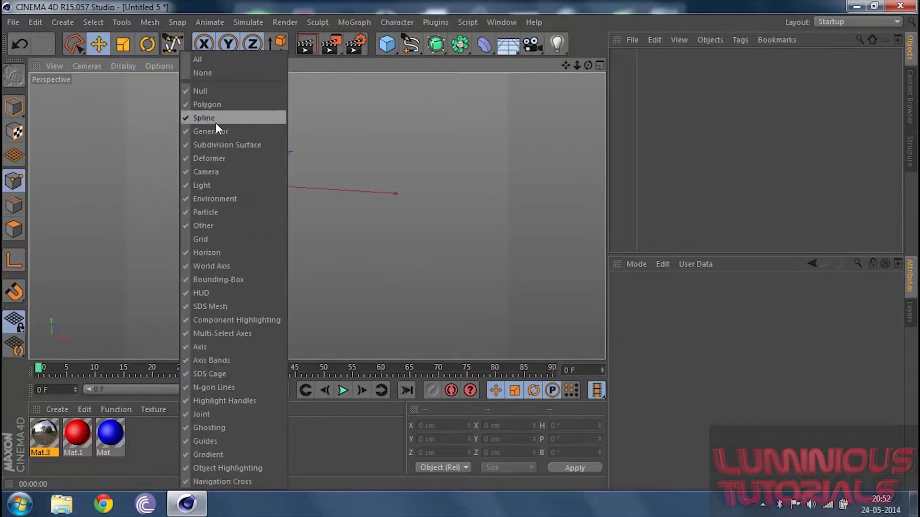
left_click(243, 239)
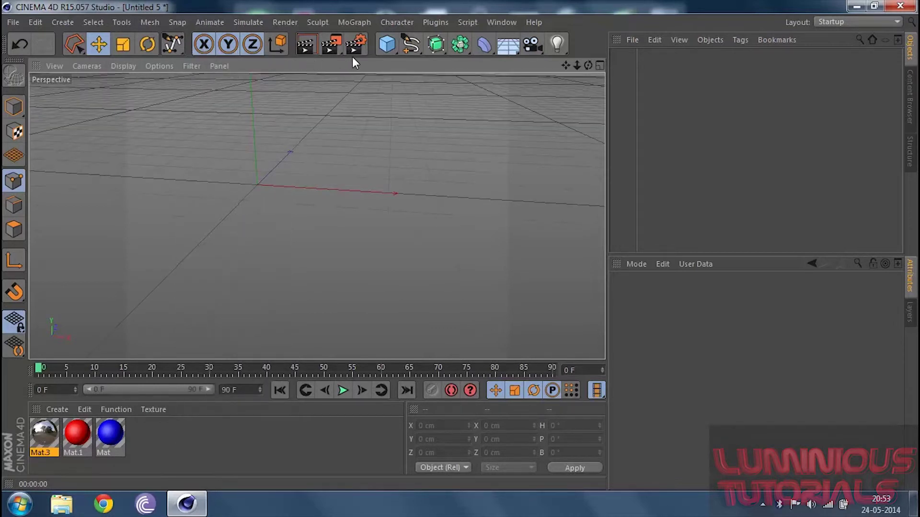
Delete the reflective, red and blue materials together
left_click_drag(208, 435, 2, 440)
key("Delete")
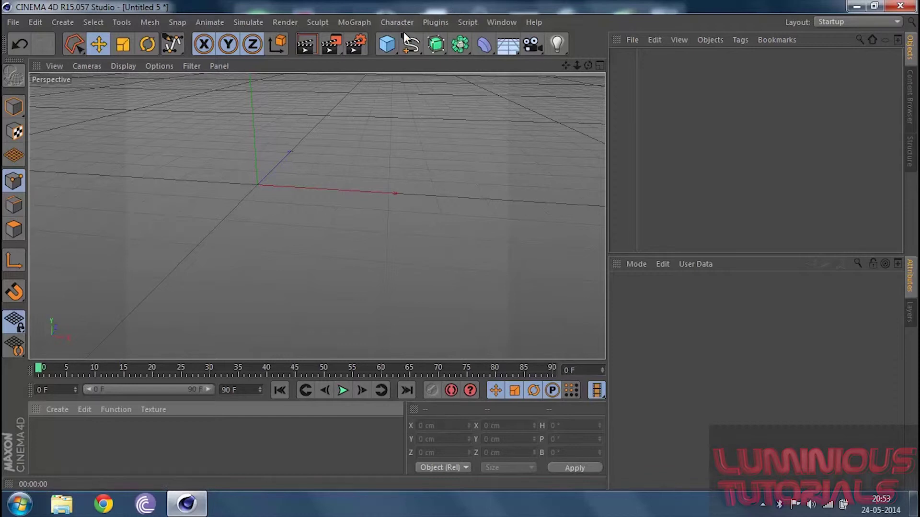
Add a tube primitive and set its inner radius to 78 cm, outer radius to 165 cm and height to 248 cm
left_click(389, 44)
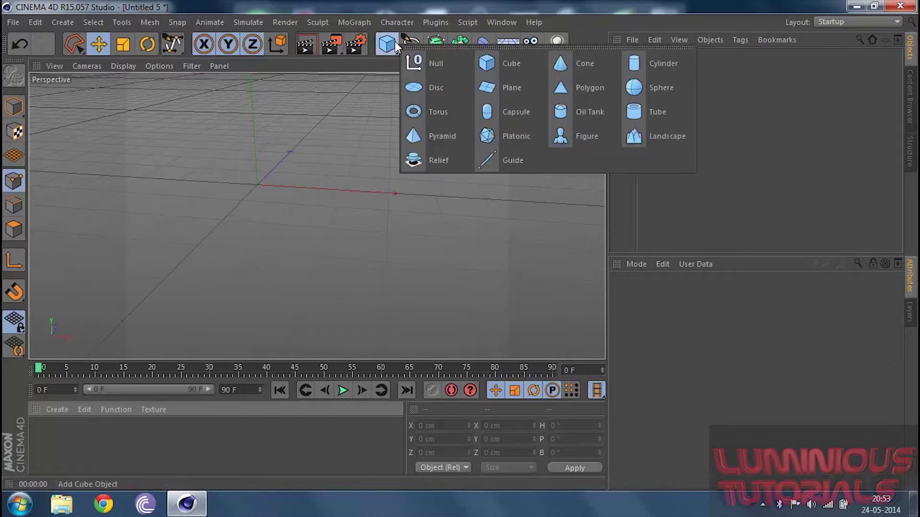
left_click(667, 114)
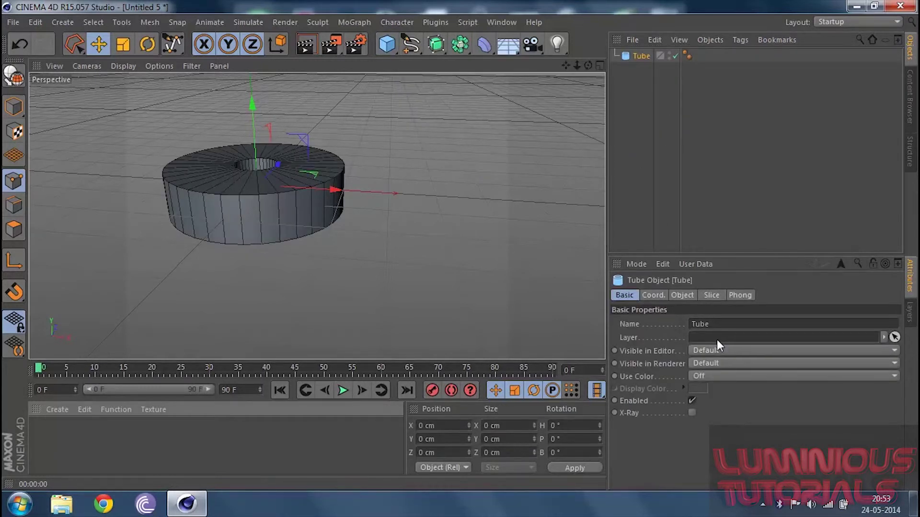
left_click(685, 295)
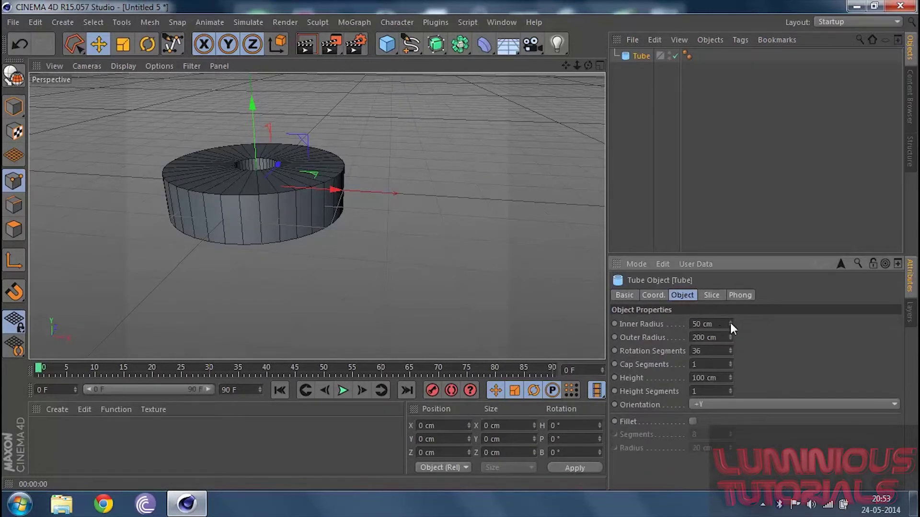
mouse_move(730, 324)
left_mouse_down()
mouse_move(730, 335)
mouse_move(728, 326)
left_mouse_up()
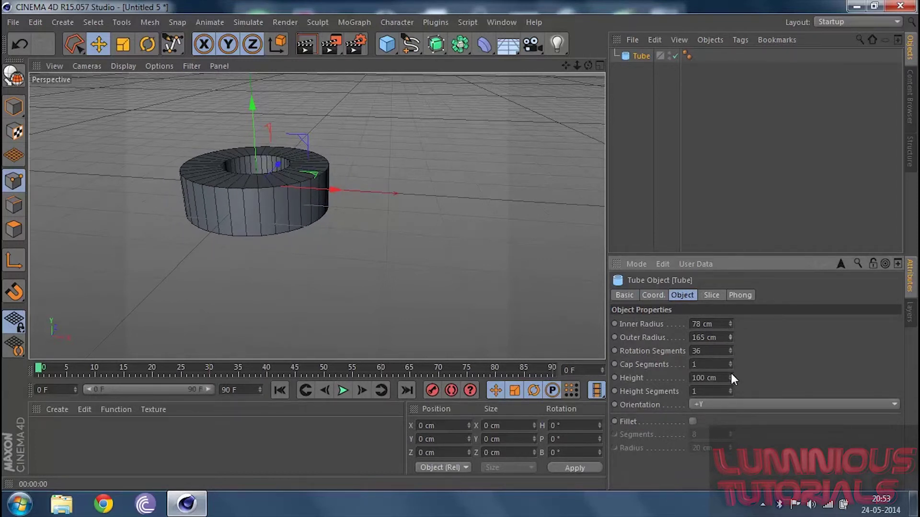
left_click_drag(730, 376, 729, 367)
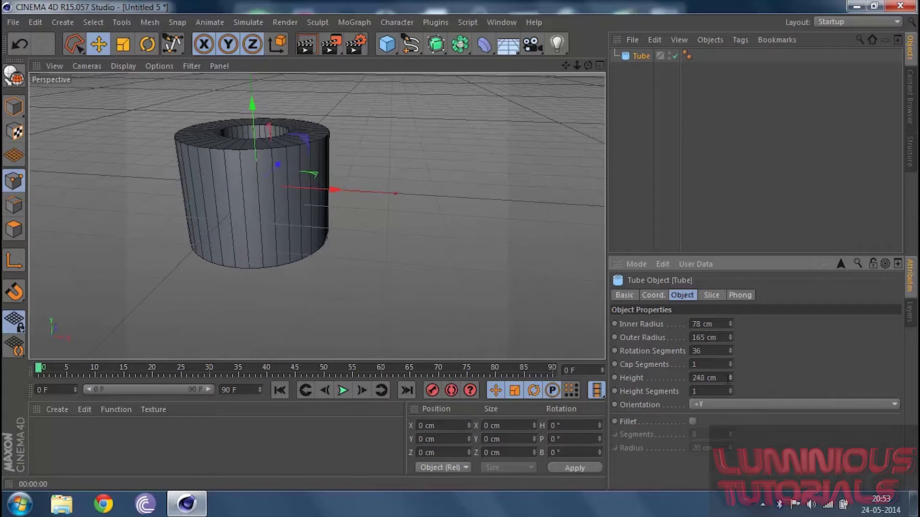
Replace the tube with a new cube primitive and move the cube along the X axis away from the world origin
left_click(636, 54)
key("Delete")
left_click_drag(391, 45, 481, 70)
left_click_drag(346, 198, 384, 182)
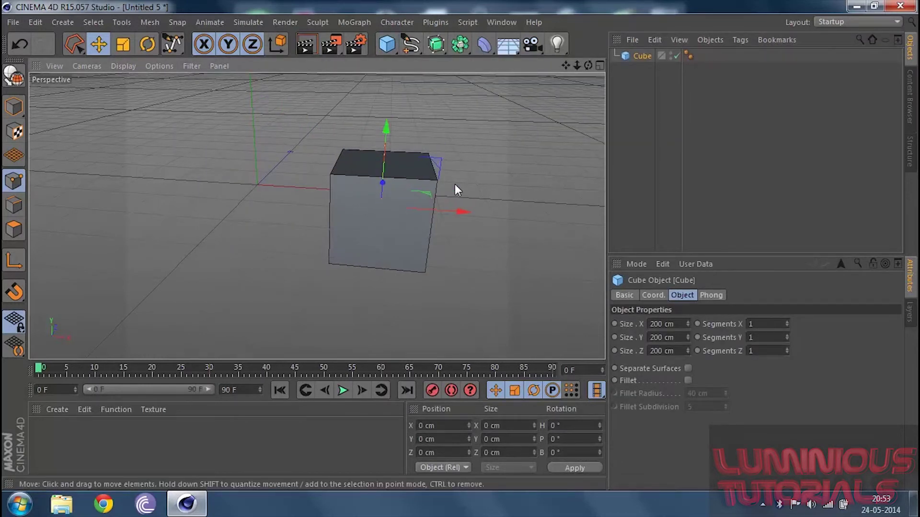
Set the cube's segments to 20 in X, Y and Z
double_click(764, 323)
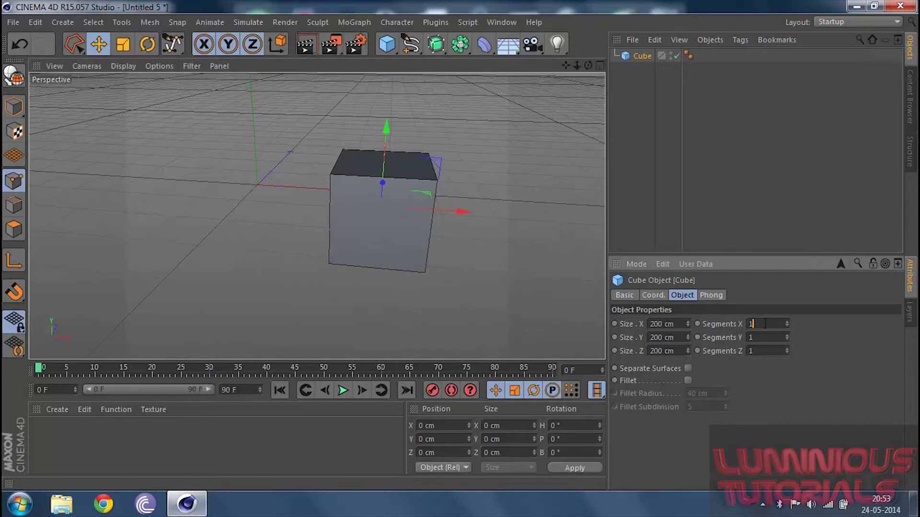
type("20")
key("Tab")
type("20")
key("Tab")
type("20")
key("Return")
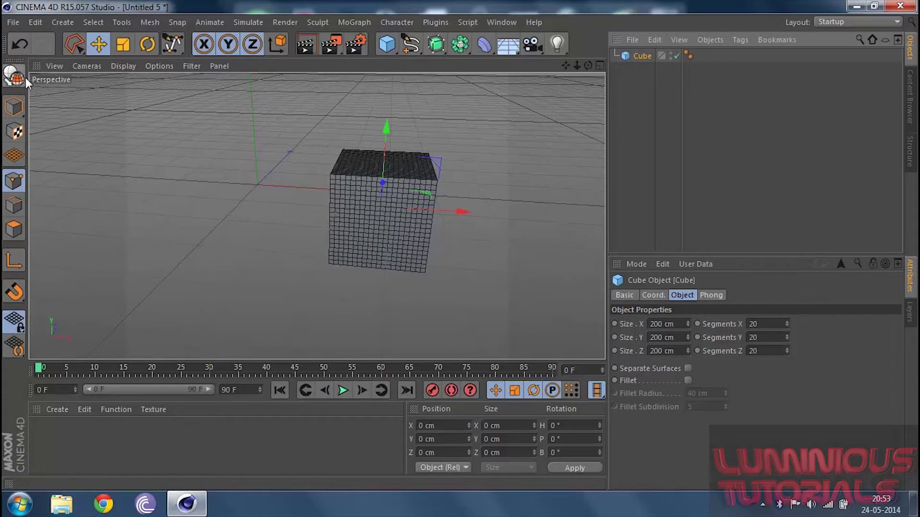
Convert the subdivided cube to an editable polygon object and toggle its selection to compare the point display
double_click(634, 55)
left_click(643, 71)
key("c")
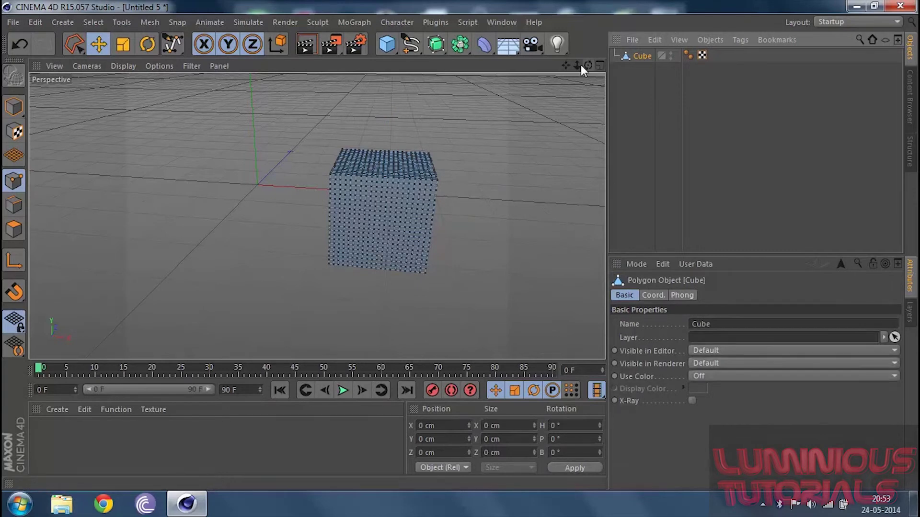
left_click_drag(565, 64, 565, 63)
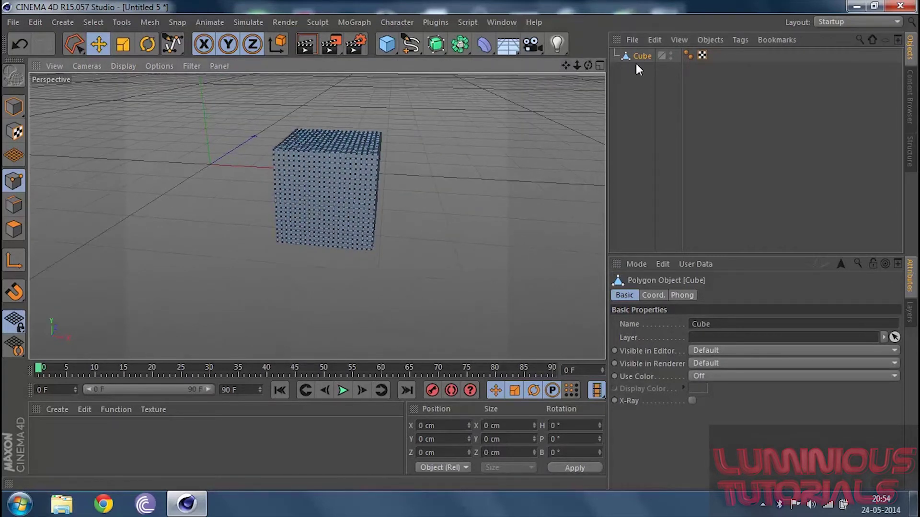
left_click(628, 108)
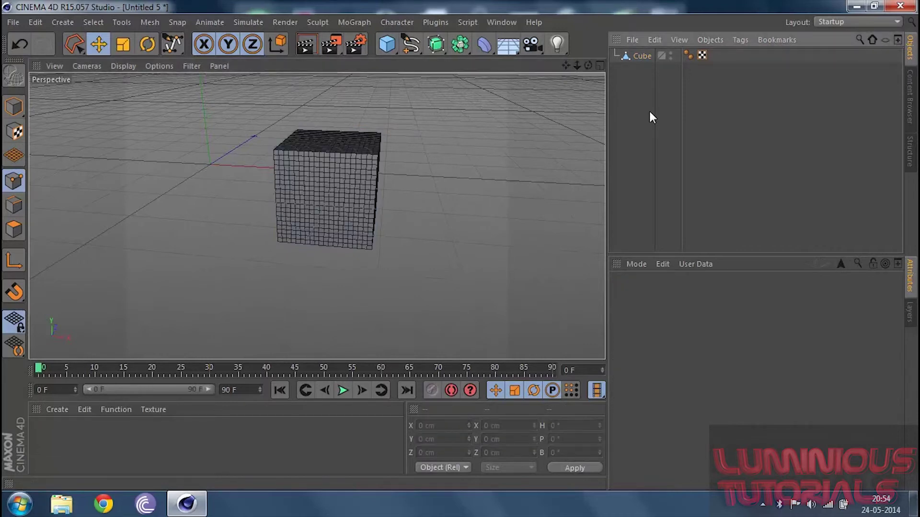
left_click(642, 55)
left_click(649, 182)
Add a second cube at the world origin as an editable polygon object named Polygon
left_click(394, 47)
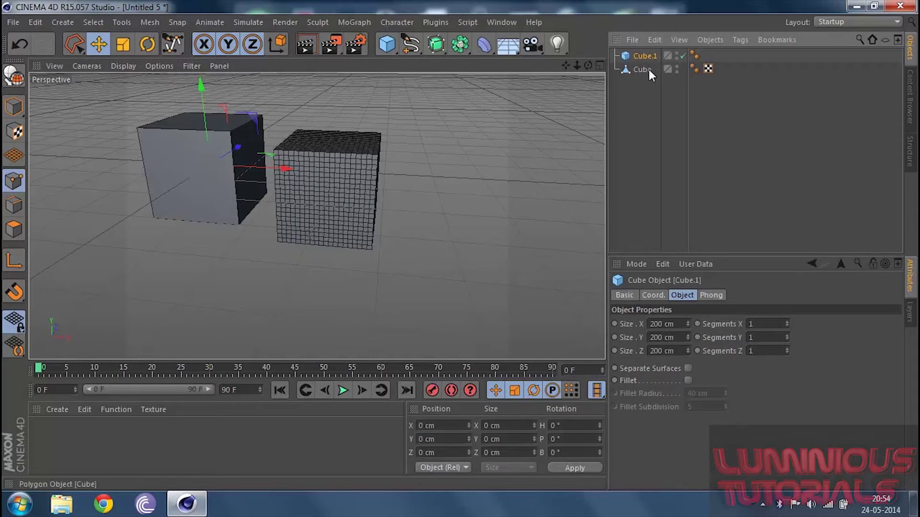
key("c")
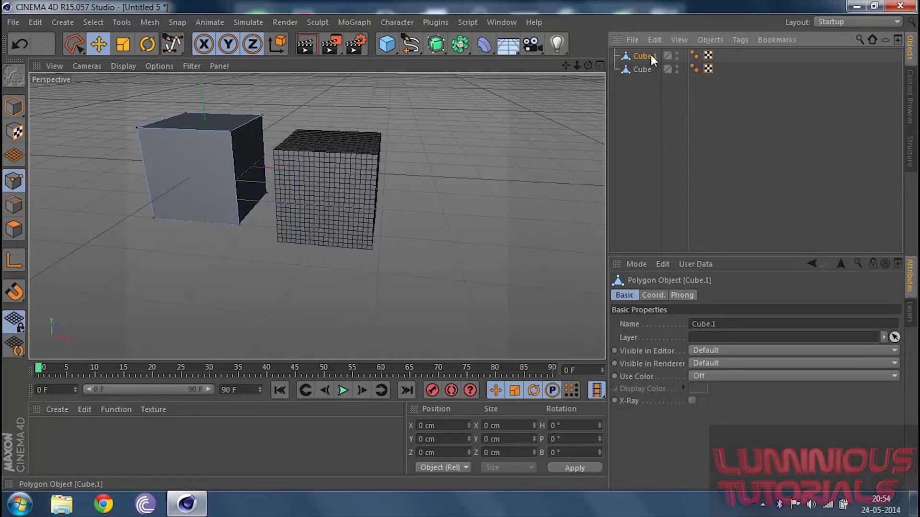
double_click(648, 57)
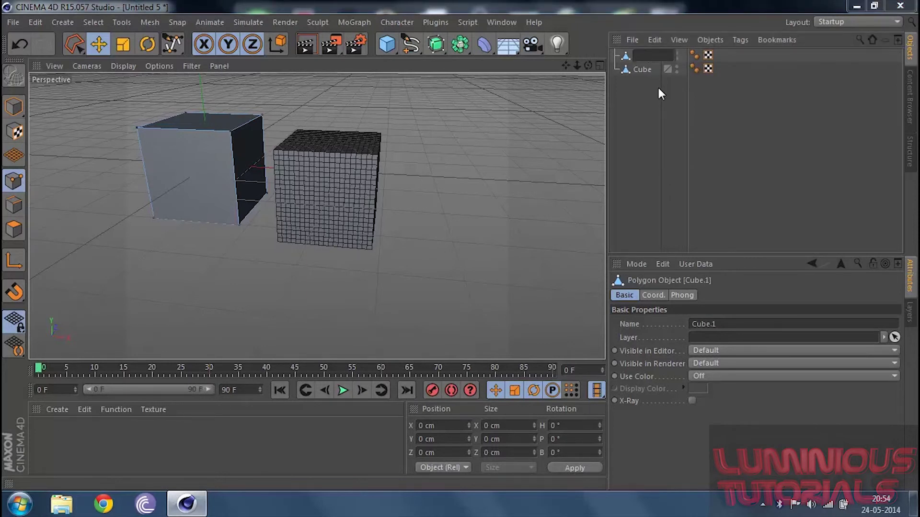
type("Polygon")
key("Return")
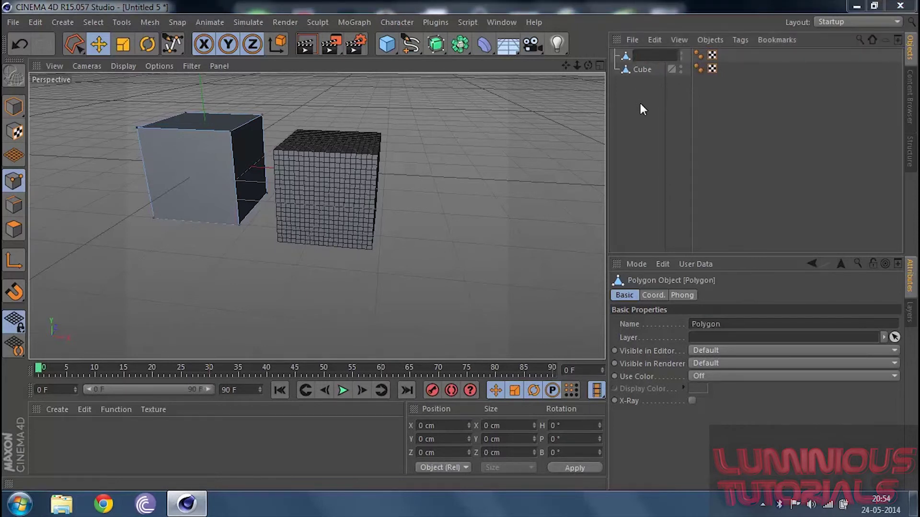
Delete the Polygon object from the scene
left_click(642, 109)
left_click(641, 57)
key("Delete")
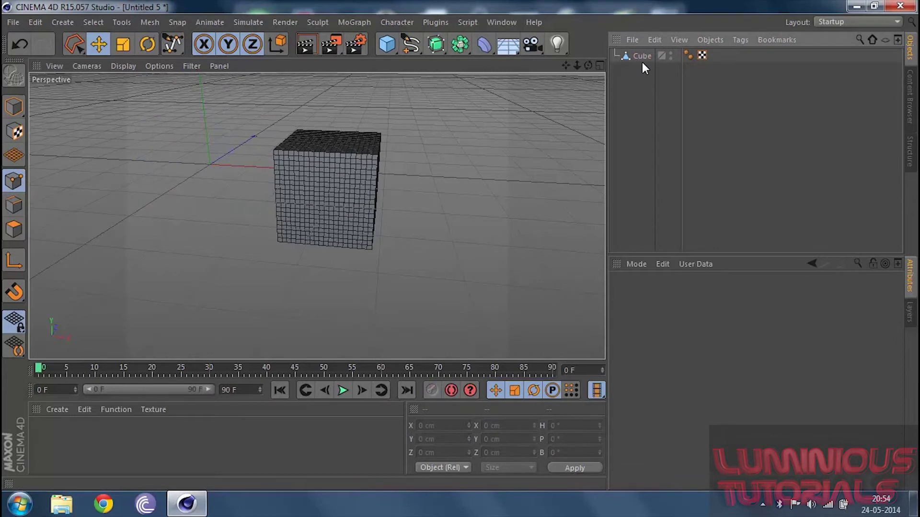
Select a patch of polygons on the upper front face of the subdivided cube with Live Selection in polygon mode
left_click(642, 57)
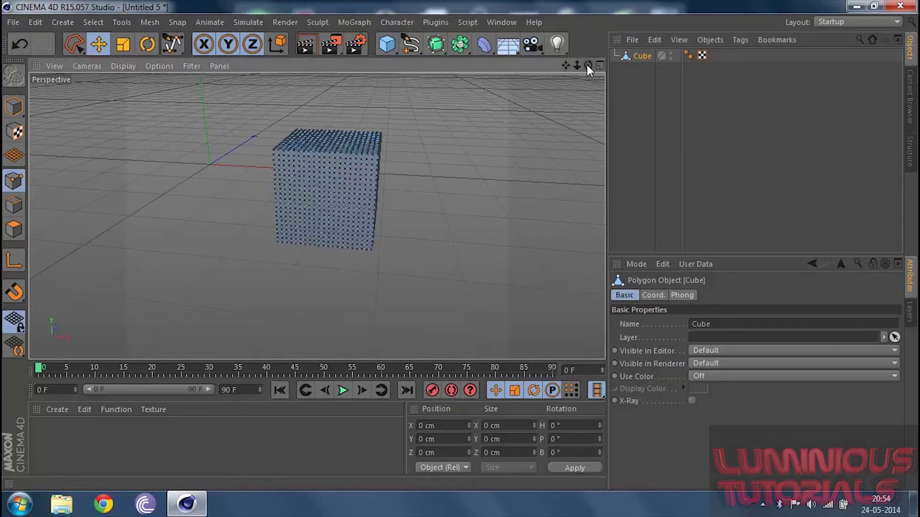
left_click_drag(577, 65, 548, 78)
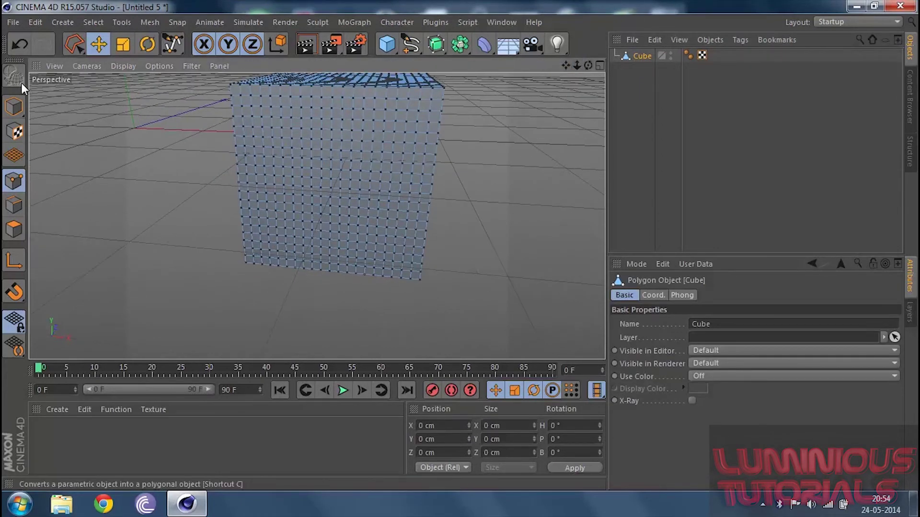
left_click(82, 45)
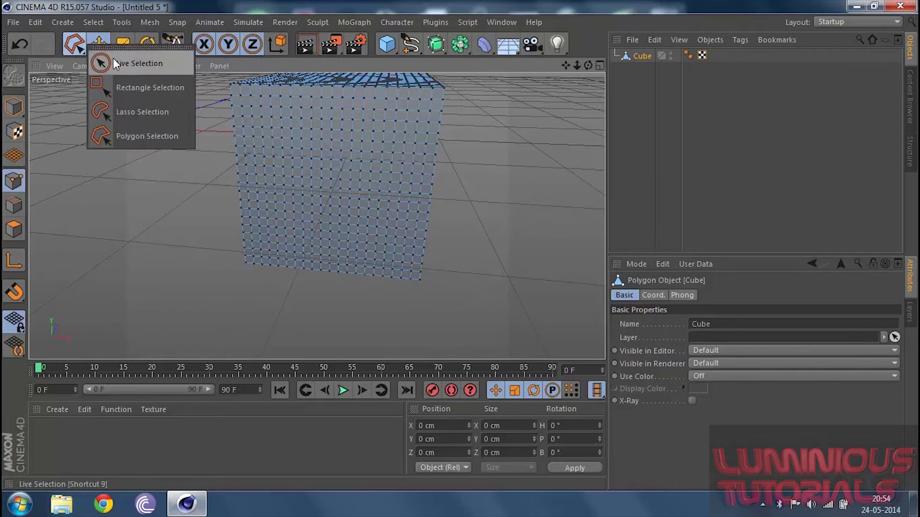
left_click(113, 63)
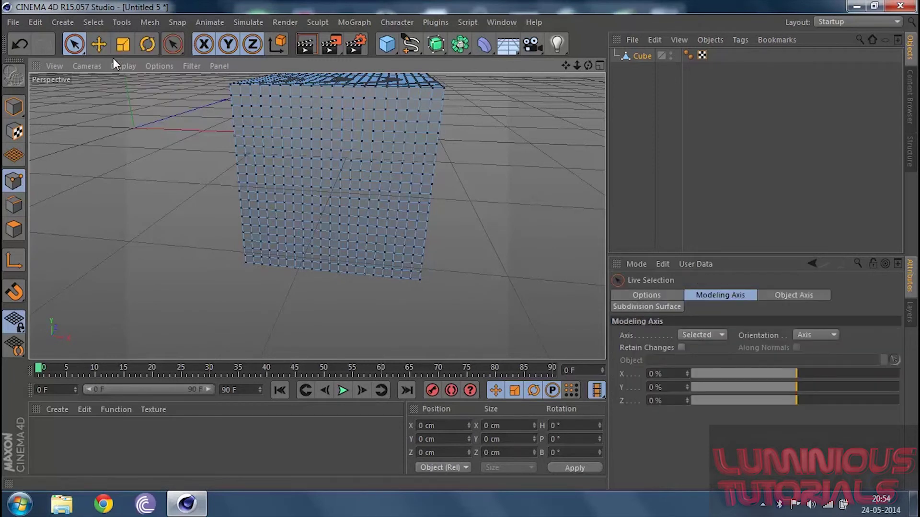
left_click(17, 208)
left_click(18, 229)
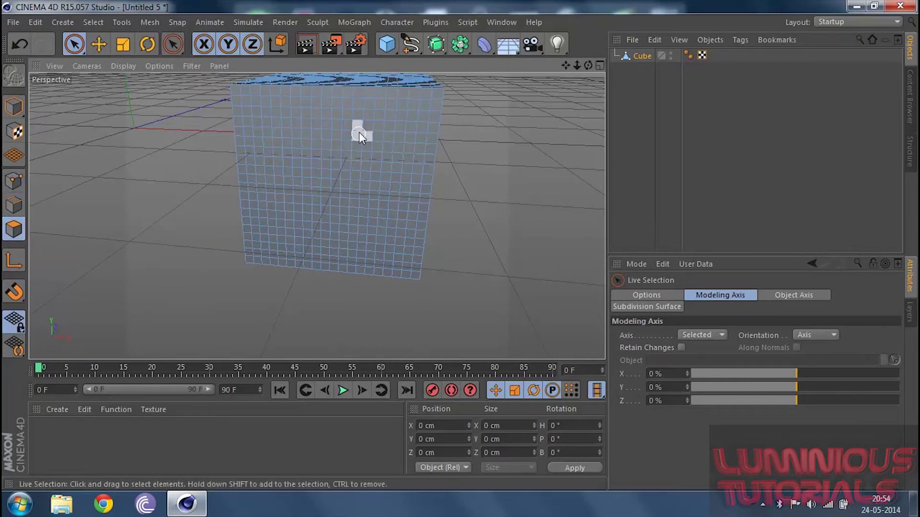
mouse_move(346, 127)
left_mouse_down()
mouse_move(284, 140)
mouse_move(357, 140)
left_mouse_up()
Extrude the selected patch out from the cube's face, then extrude a strip of polygons on the side of that extrusion
left_click_drag(593, 62, 546, 66)
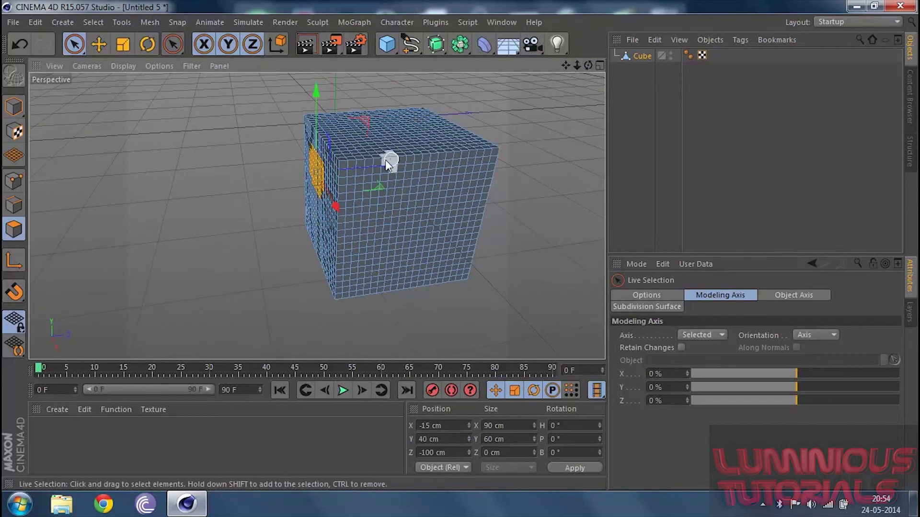
left_click_drag(389, 165, 242, 165, "ctrl")
left_click(231, 194)
left_click_drag(270, 227, 282, 312, "ctrl")
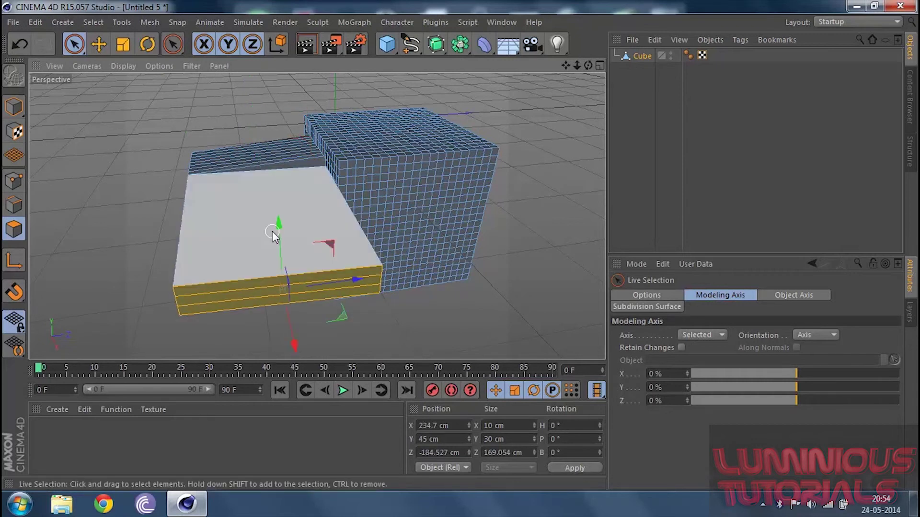
Delete the cube object, then scrub the timeline to frame 90 and back to frame 0
left_click(645, 59)
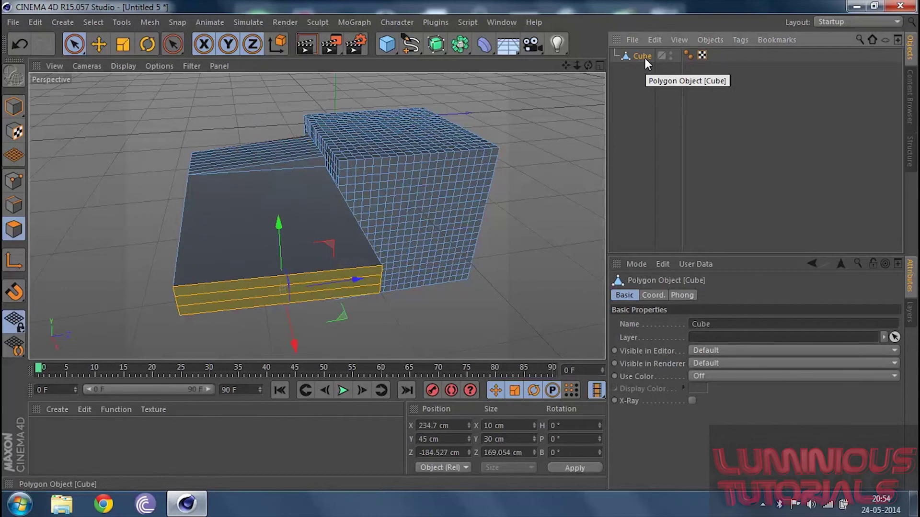
key("Delete")
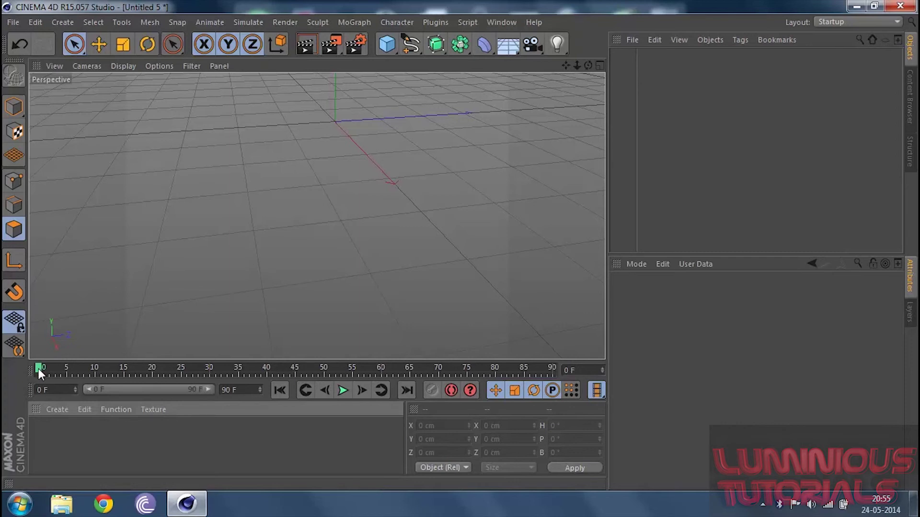
left_click_drag(90, 369, 340, 377)
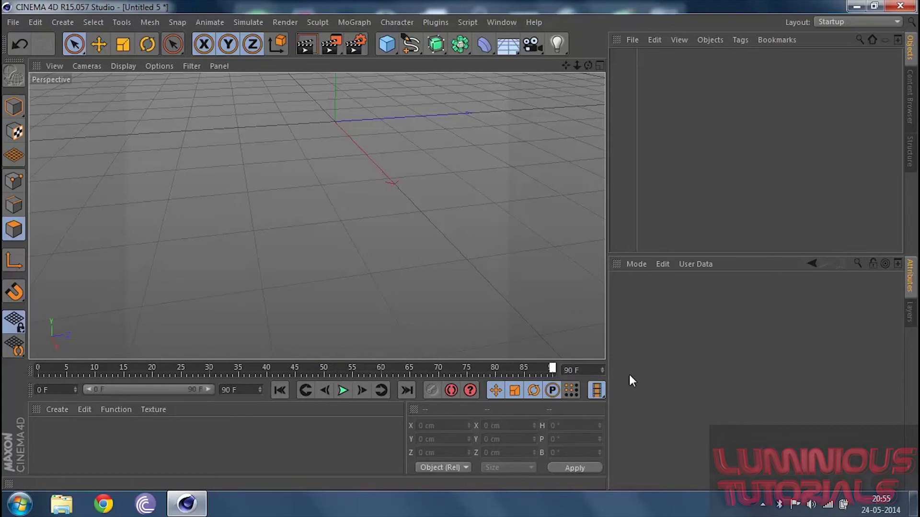
left_click_drag(555, 369, 4, 355)
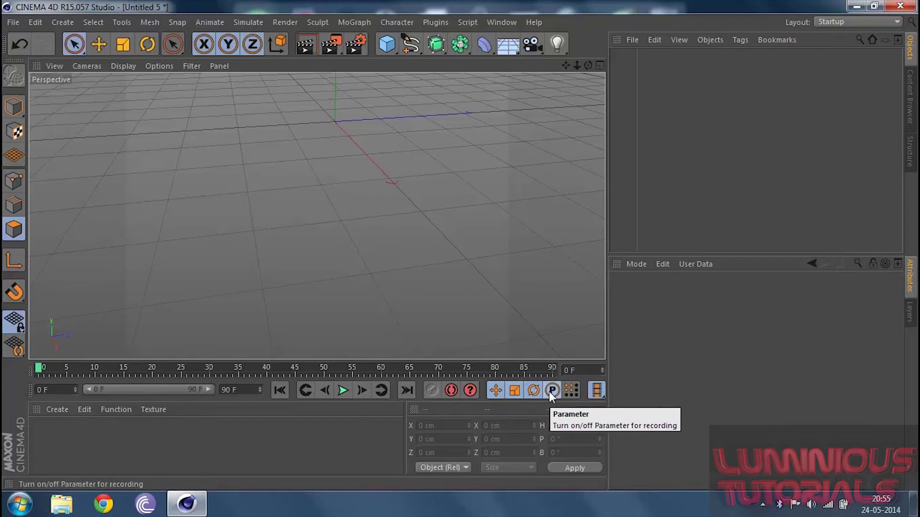
Turn position, scale, rotation and parameter recording off and back on
left_click(496, 390)
left_click(511, 396)
left_click(534, 397)
left_click(552, 391)
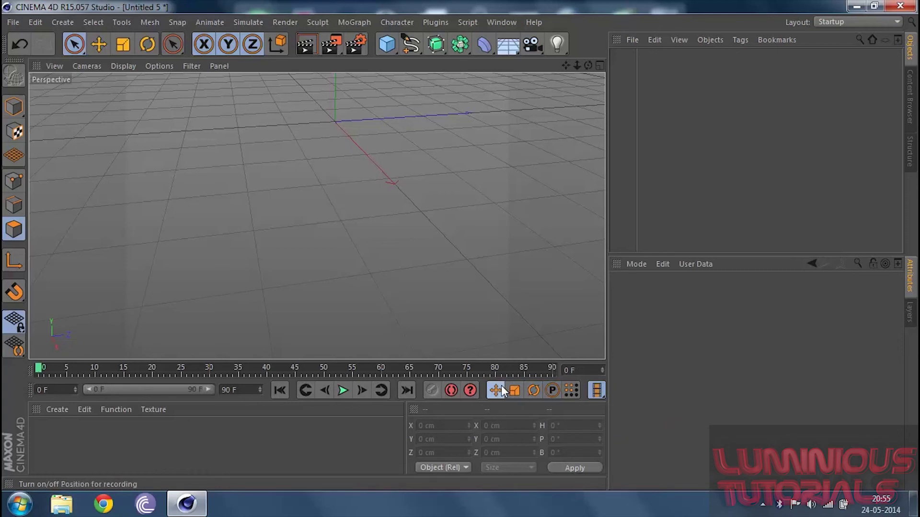
left_click(537, 391)
left_click(550, 391)
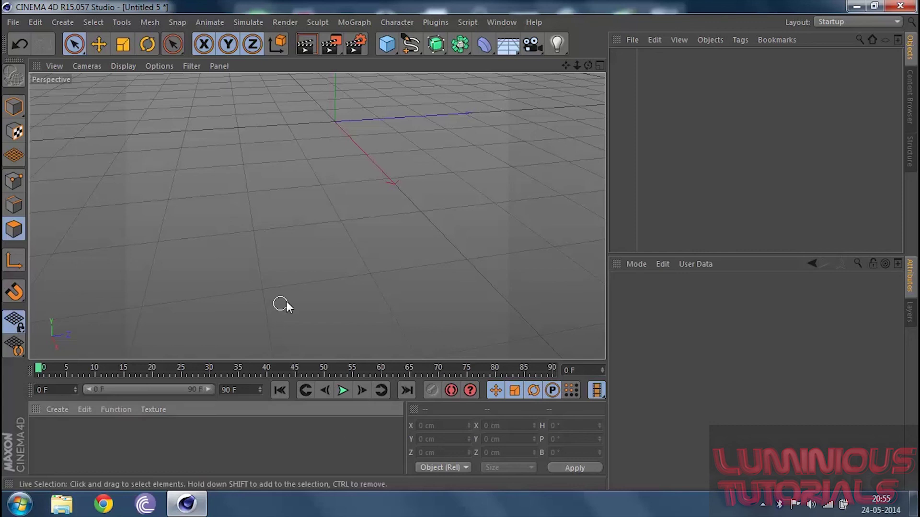